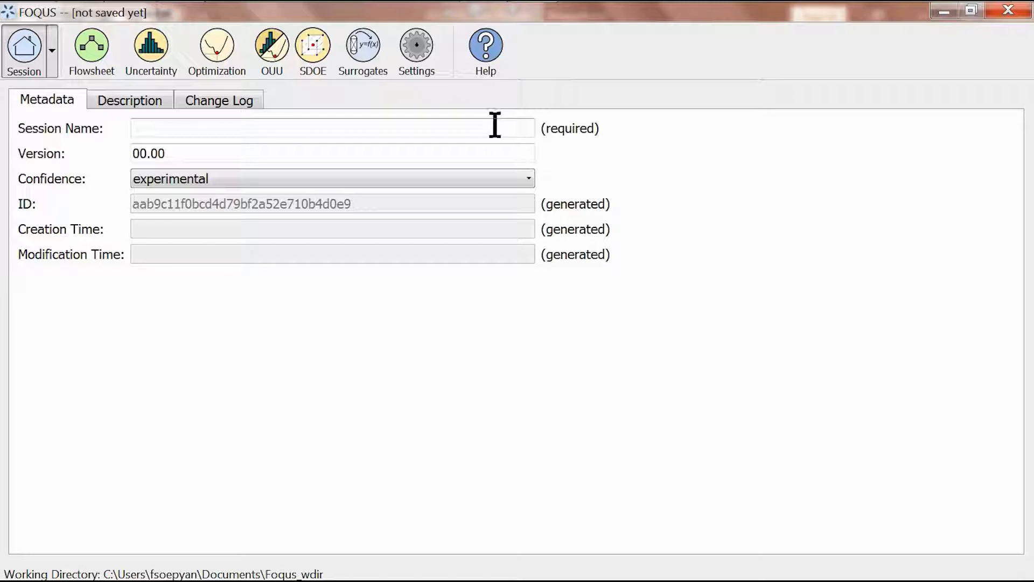
- Name the session tear_stream_example and save it under the same name as a FOQUS file on the Desktop
type("tear")
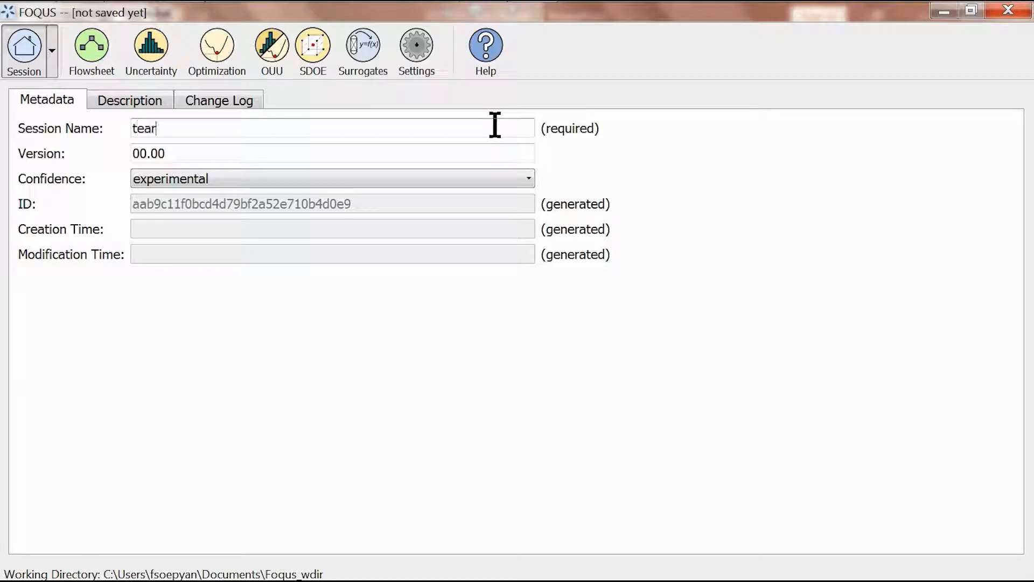
type("_stream_example")
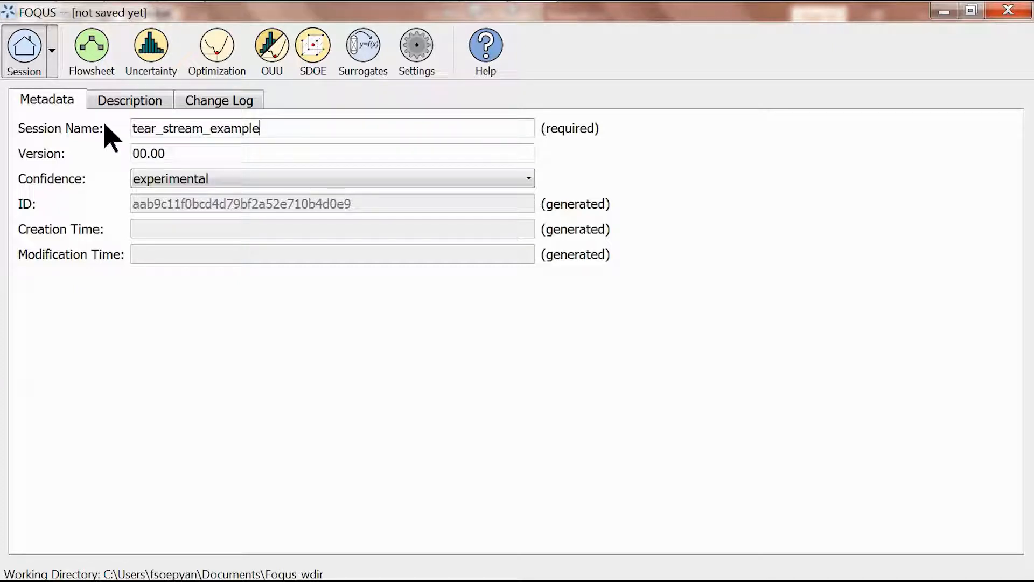
key("ctrl+s")
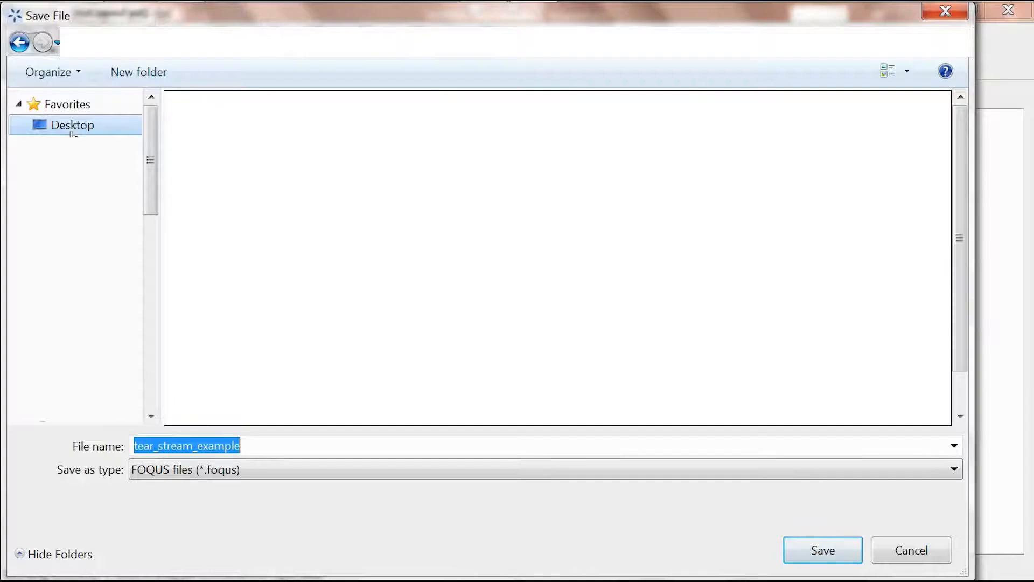
key("Return")
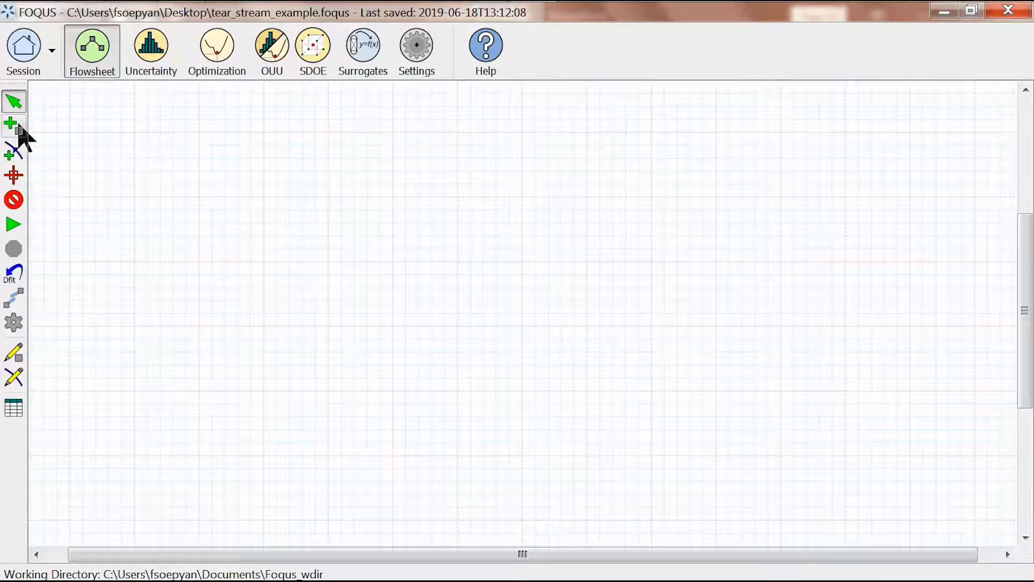
- Add two flowsheet nodes side by side, mixer and, farther right, splitter, and return to selection mode
left_click(16, 126)
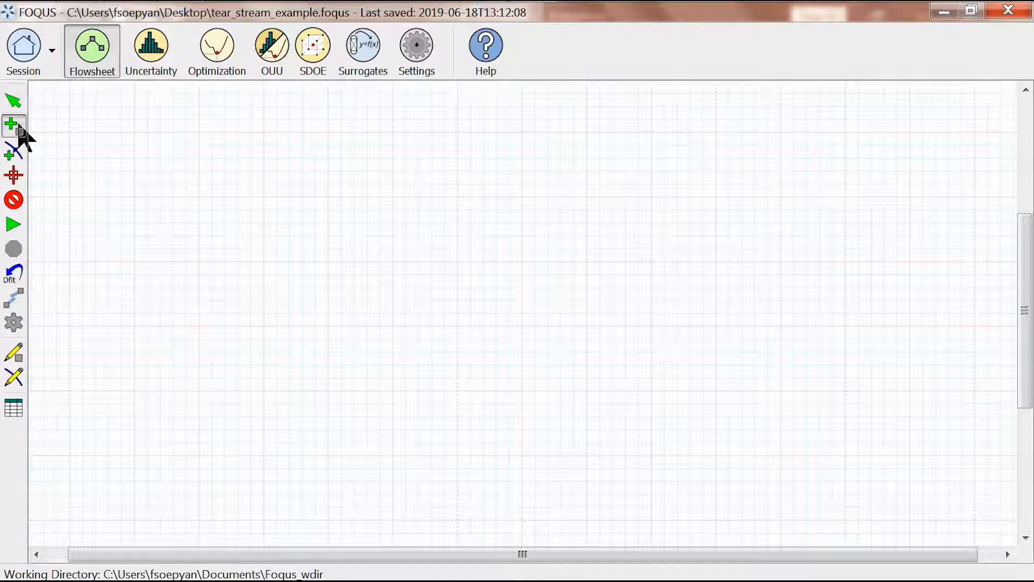
left_click(200, 264)
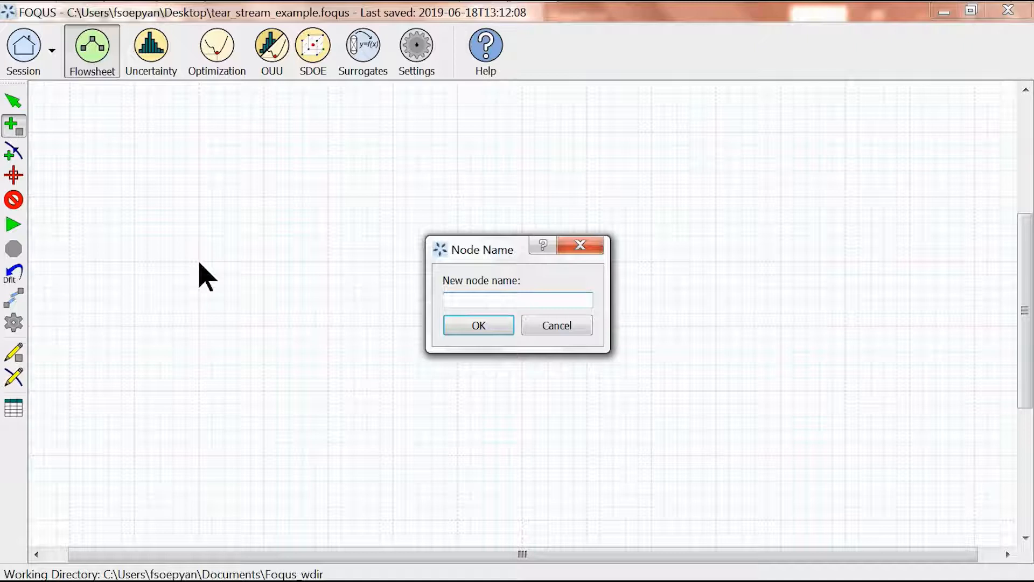
type("mixer")
key("Return")
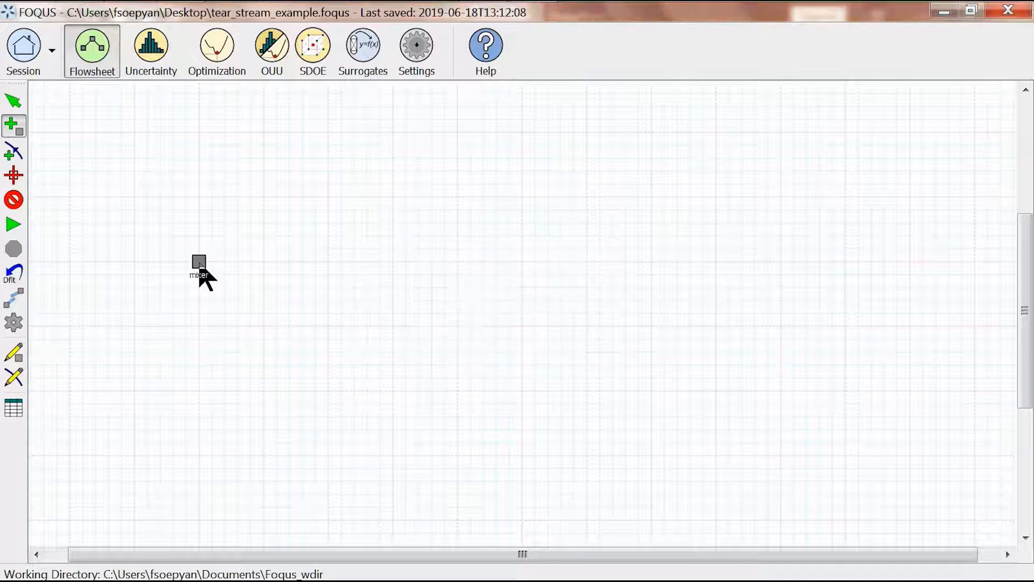
left_click(328, 263)
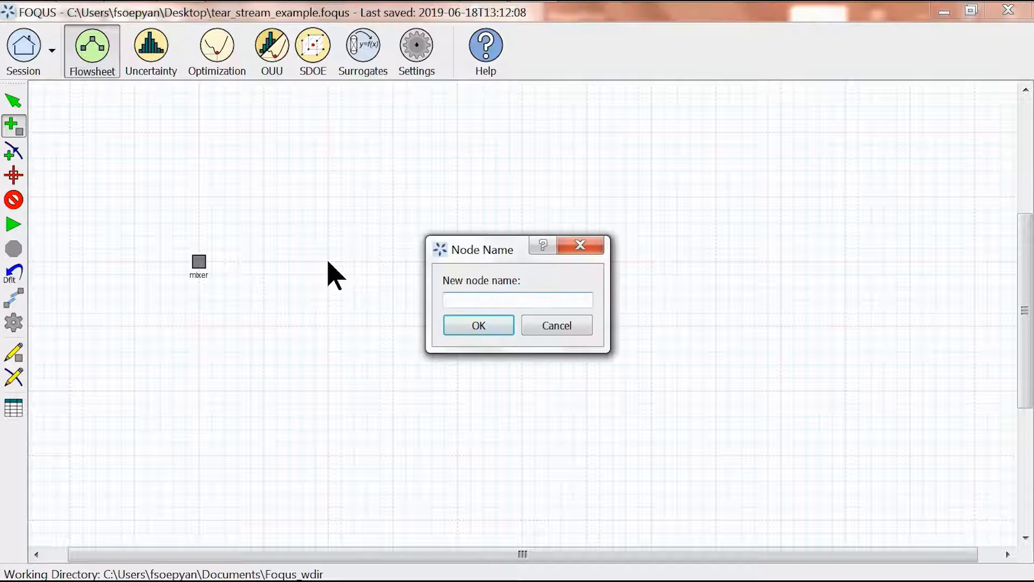
type("splitter")
key("Return")
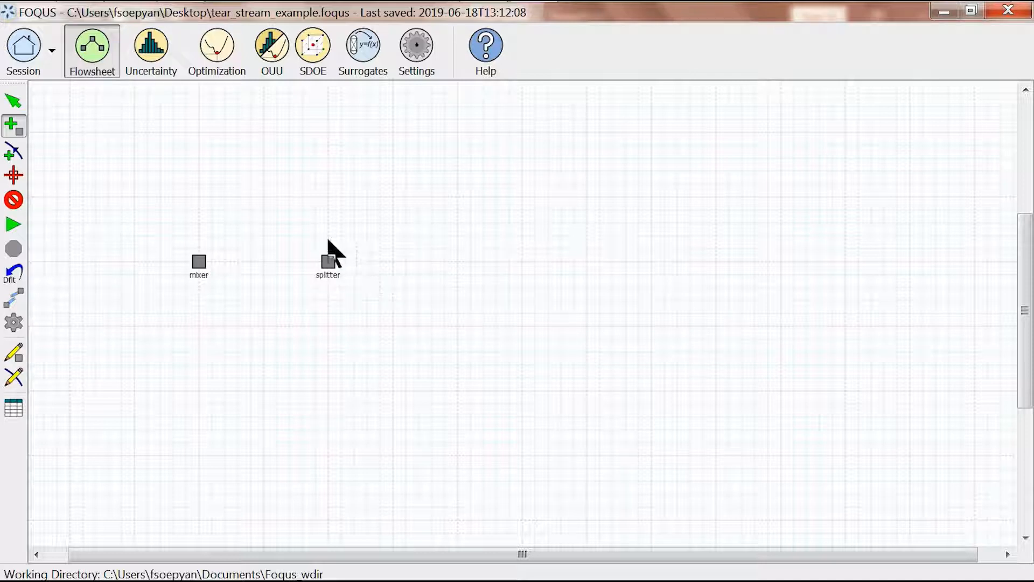
left_click(12, 102)
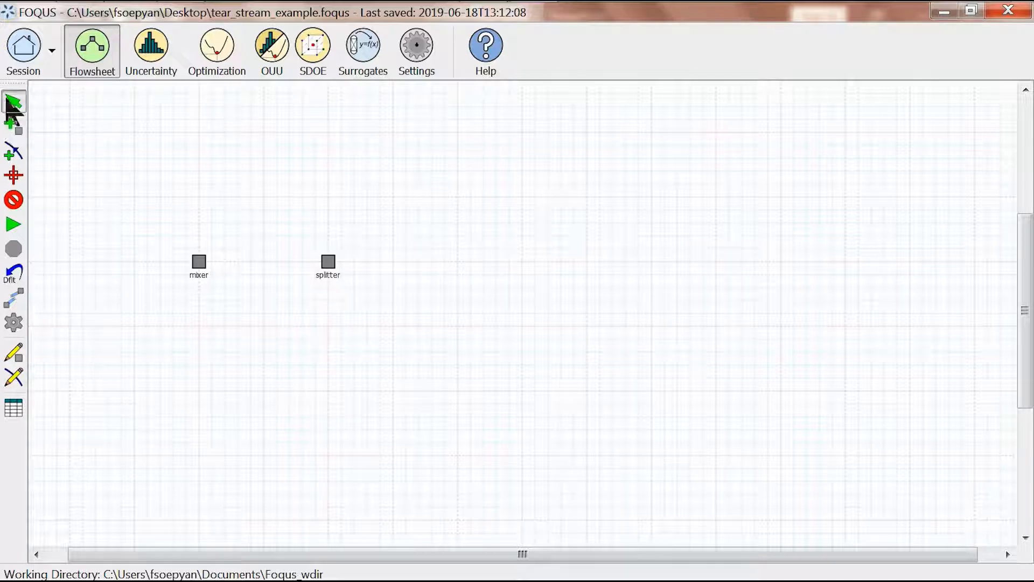
- Open the mixer node for editing and add the input variables feed and recycle
left_click(22, 354)
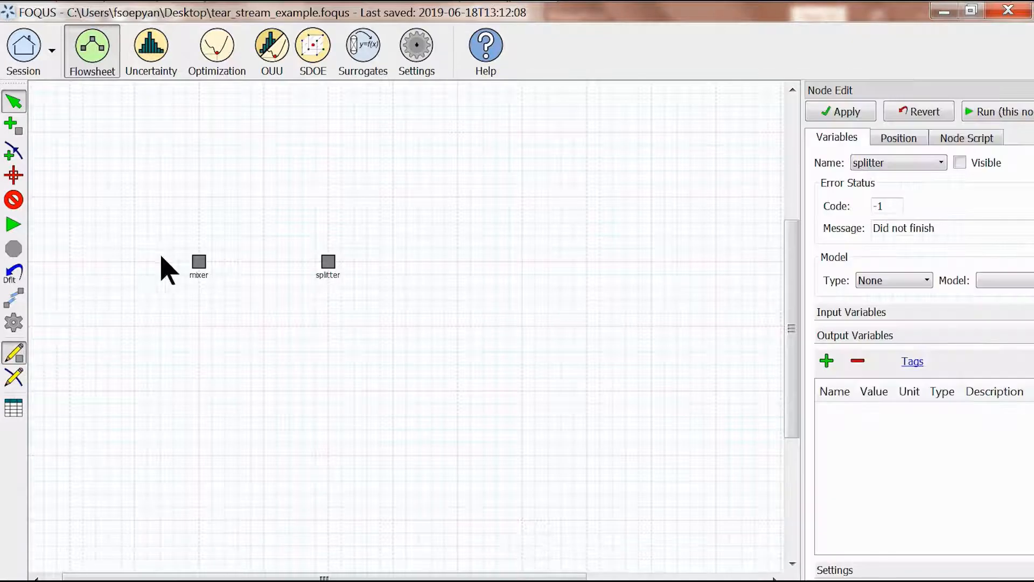
left_click(199, 263)
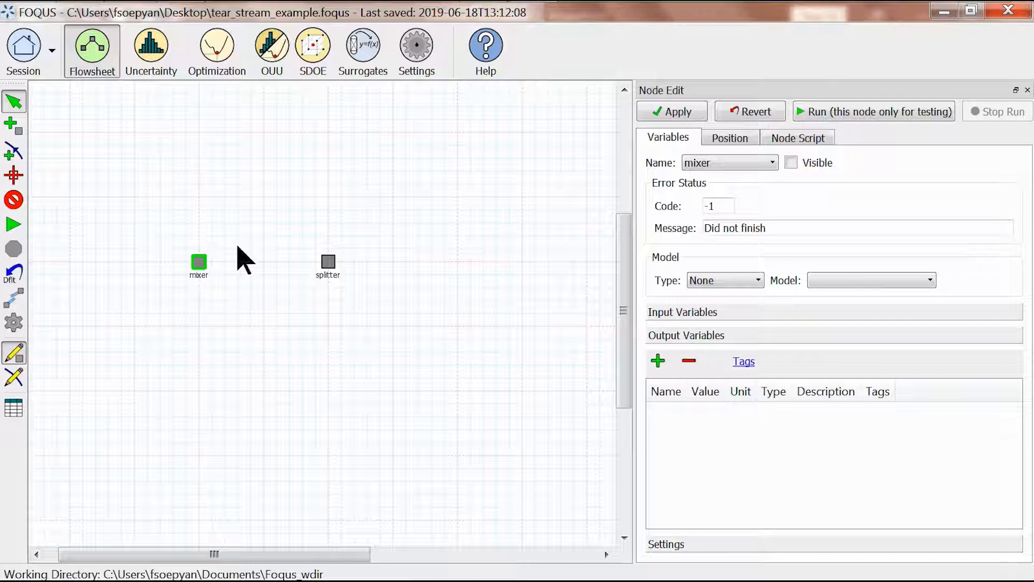
left_click(676, 317)
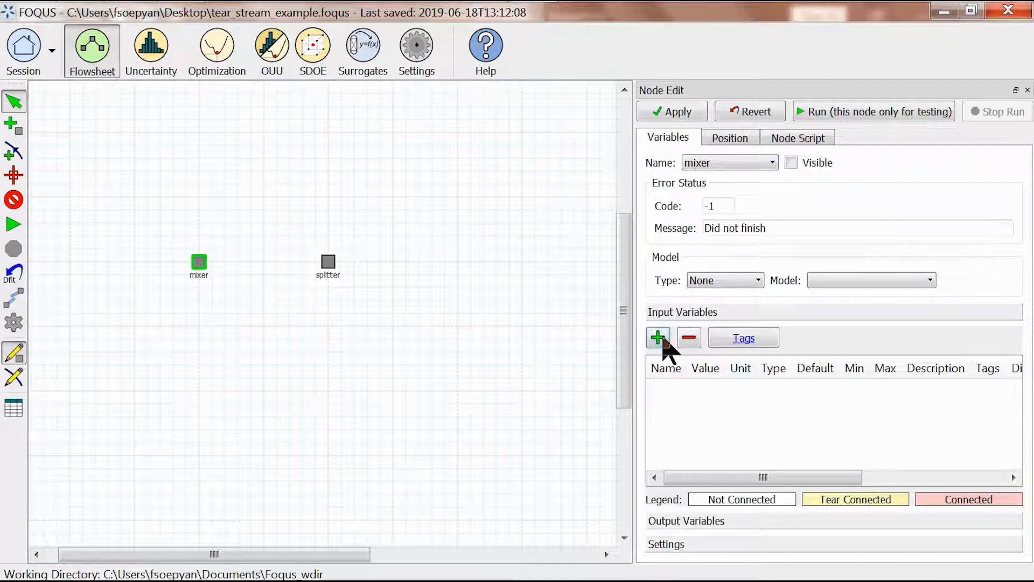
left_click(658, 338)
type("fe")
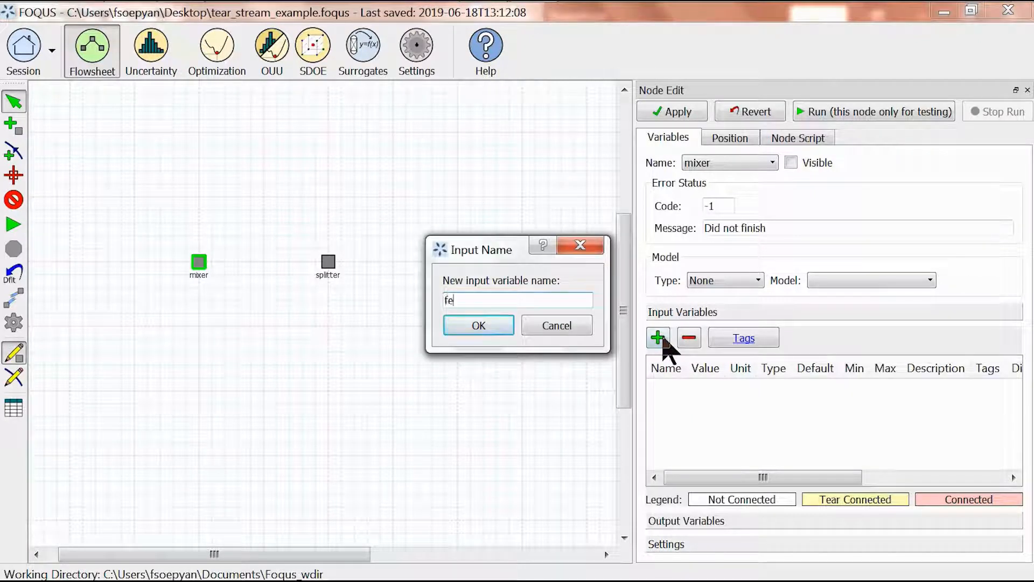
type("ed")
key("Return")
left_click(659, 338)
type("re")
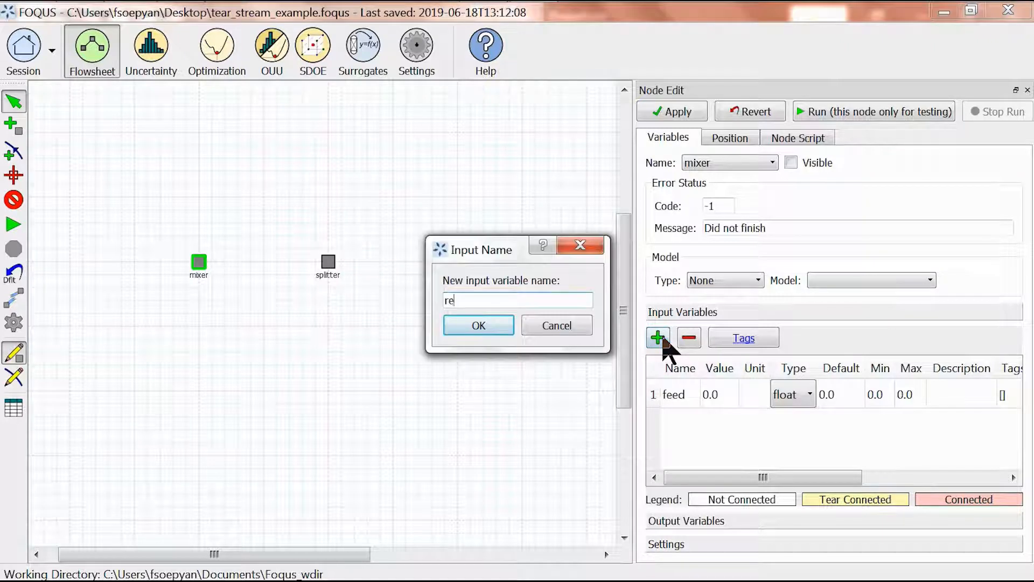
type("cycle")
key("Return")
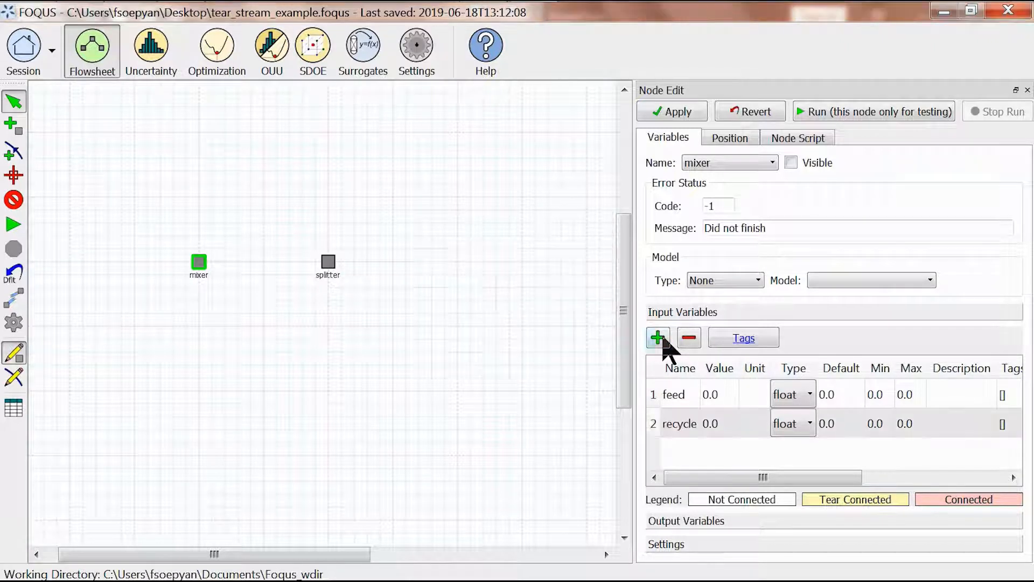
- Set the mixer input defaults to 2 for feed and 1 for recycle, with a maximum of 10 for both
left_click(837, 397)
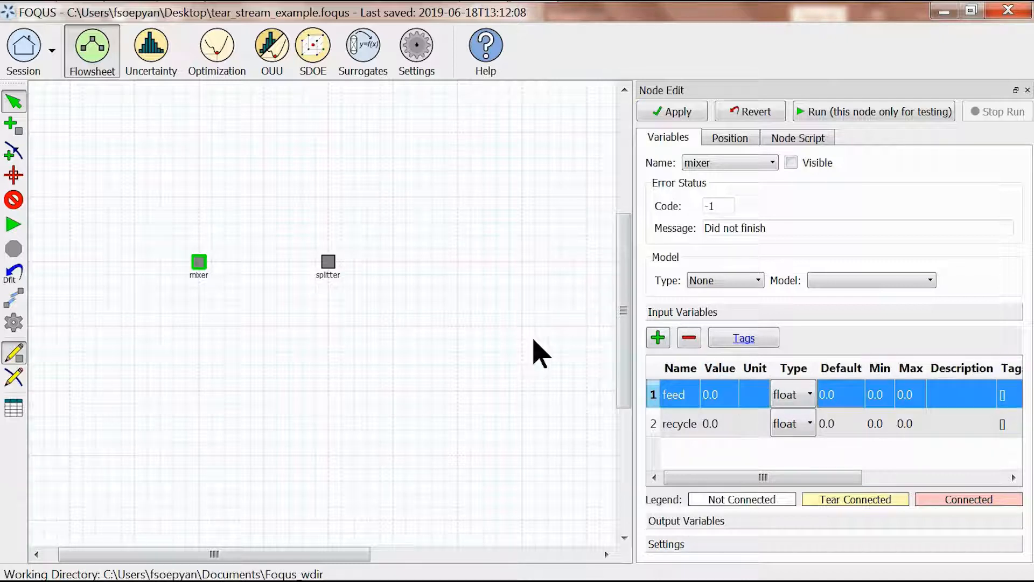
type("2")
key("Down")
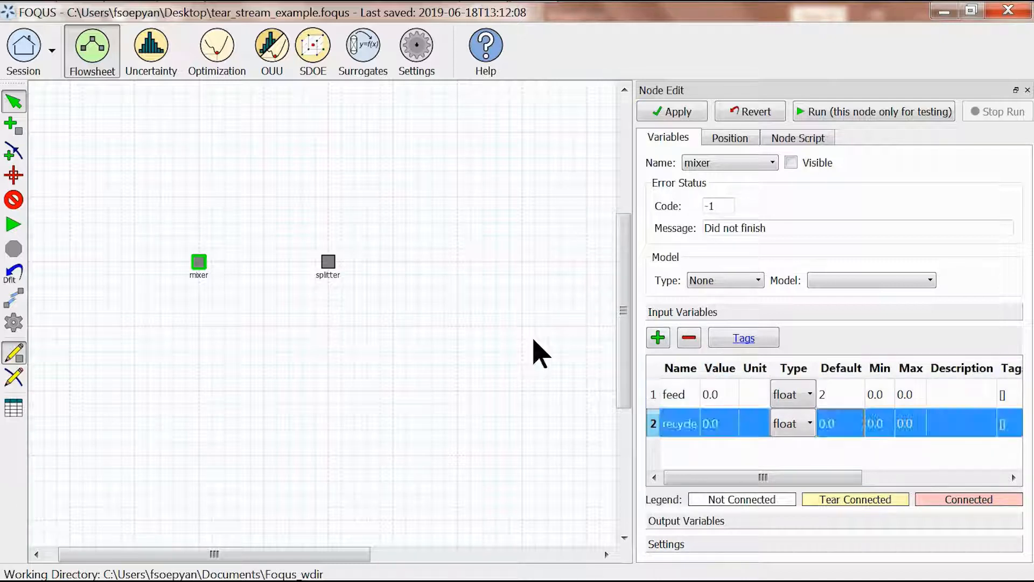
type("1")
key("Return")
type("10")
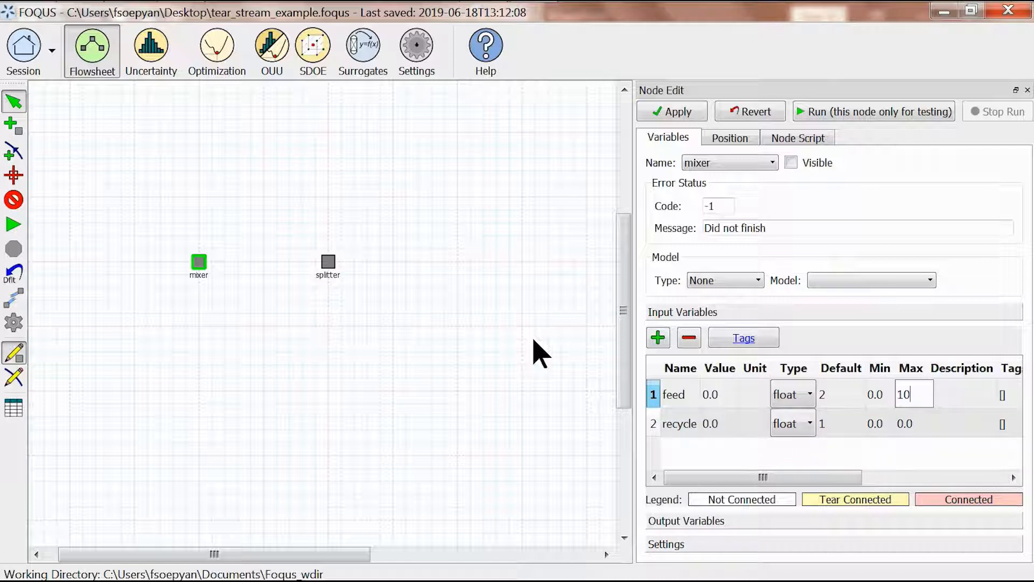
key("Down")
type("10")
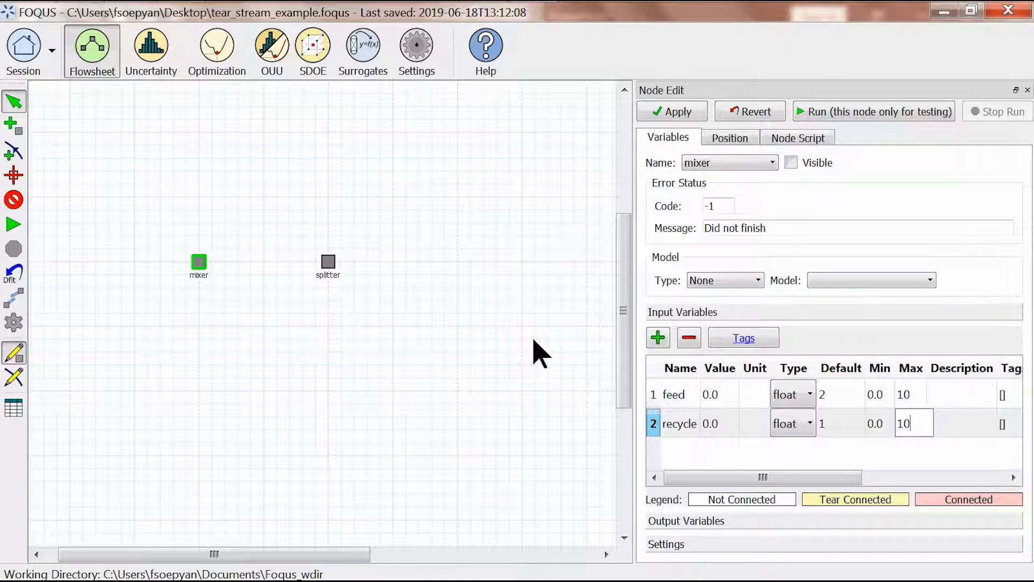
- Add an output variable named outlet to the mixer node and return to its input variables
left_click(682, 520)
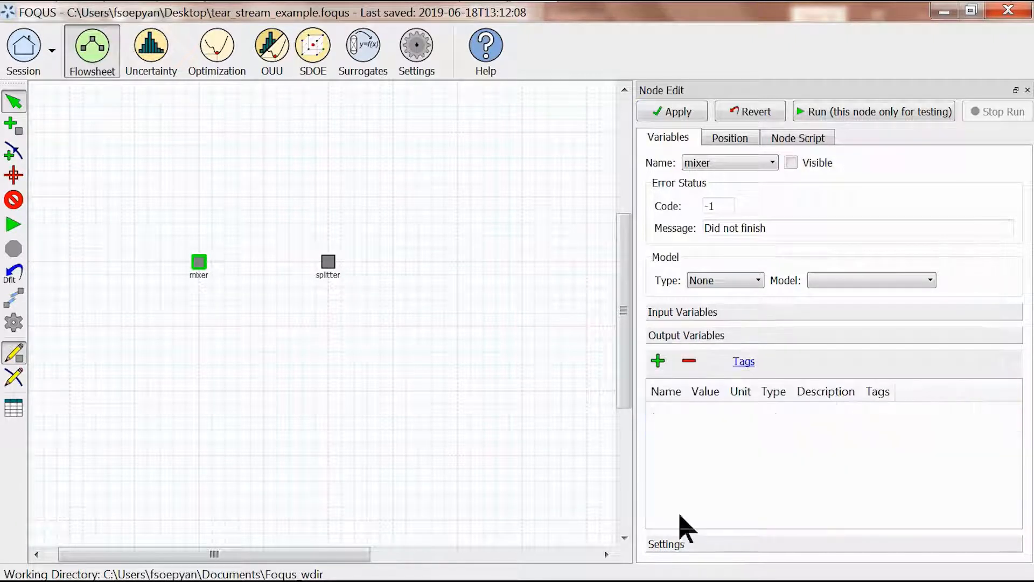
left_click(660, 360)
type("outlet")
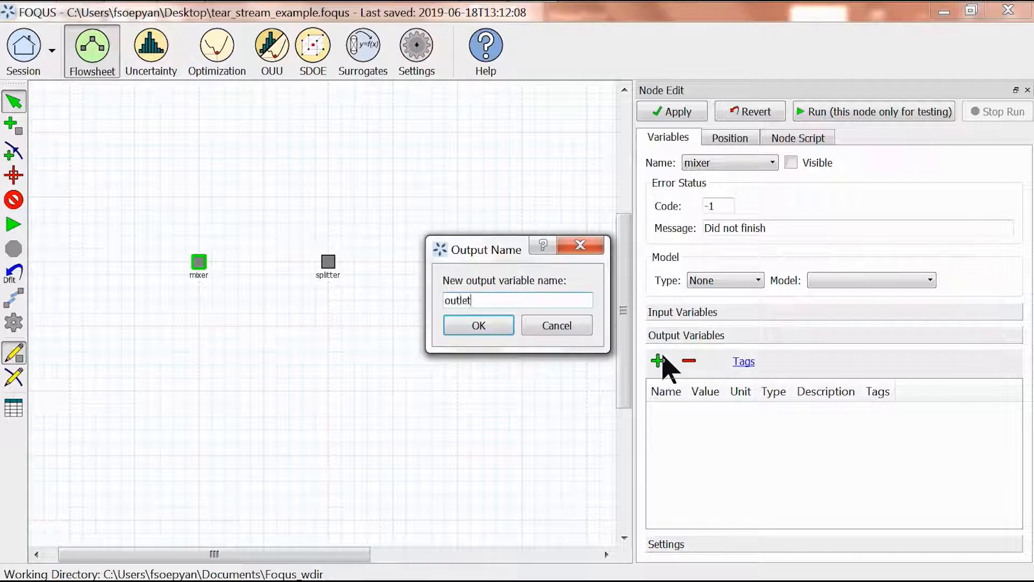
key("Return")
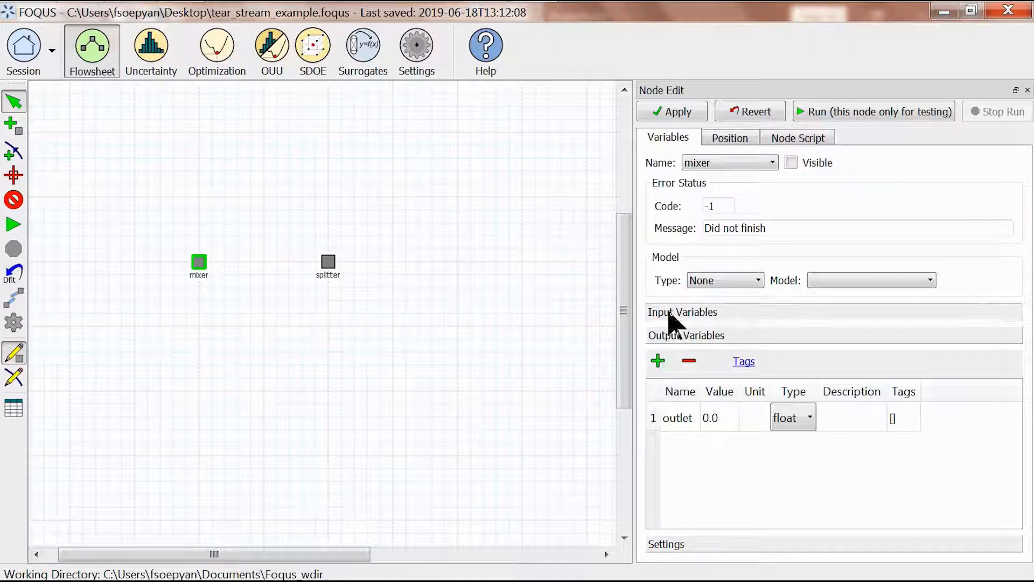
left_click(671, 313)
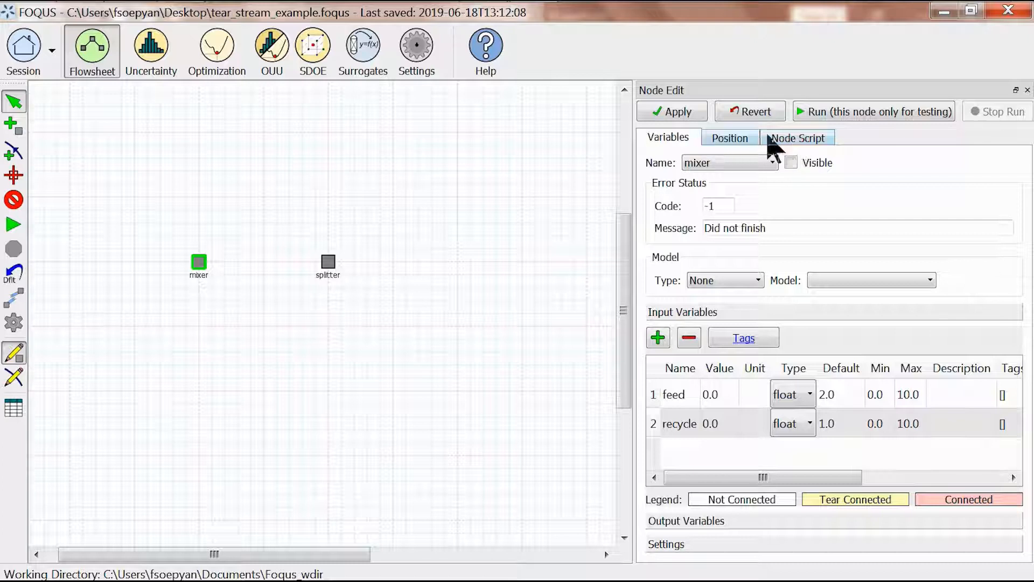
- Write the mixer's post-model node script as f['outlet'] = x['feed'] + x['recycle']
left_click(786, 141)
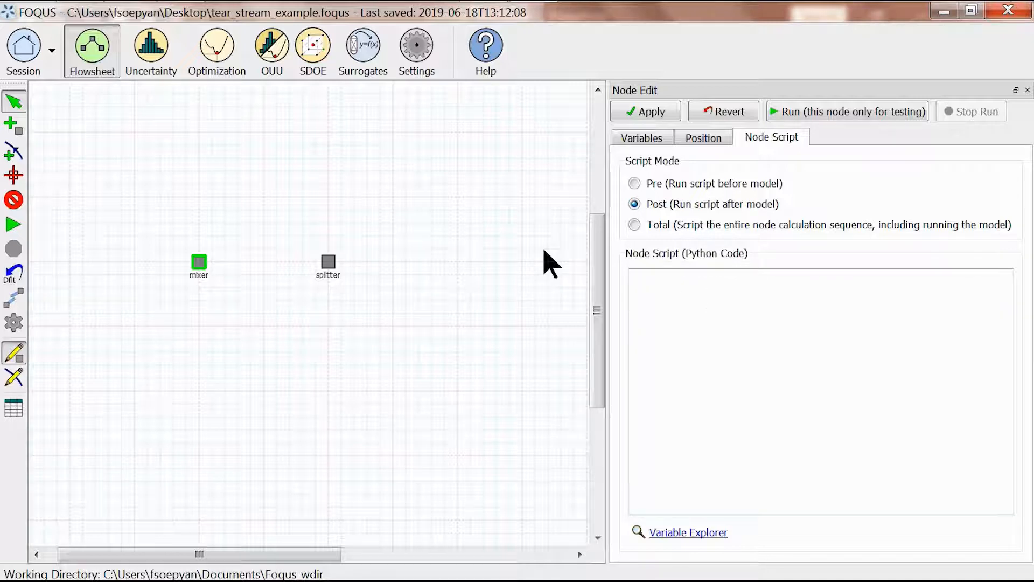
type("f[]")
type("''] = x")
type("[]")
key("Left")
type("x[]")
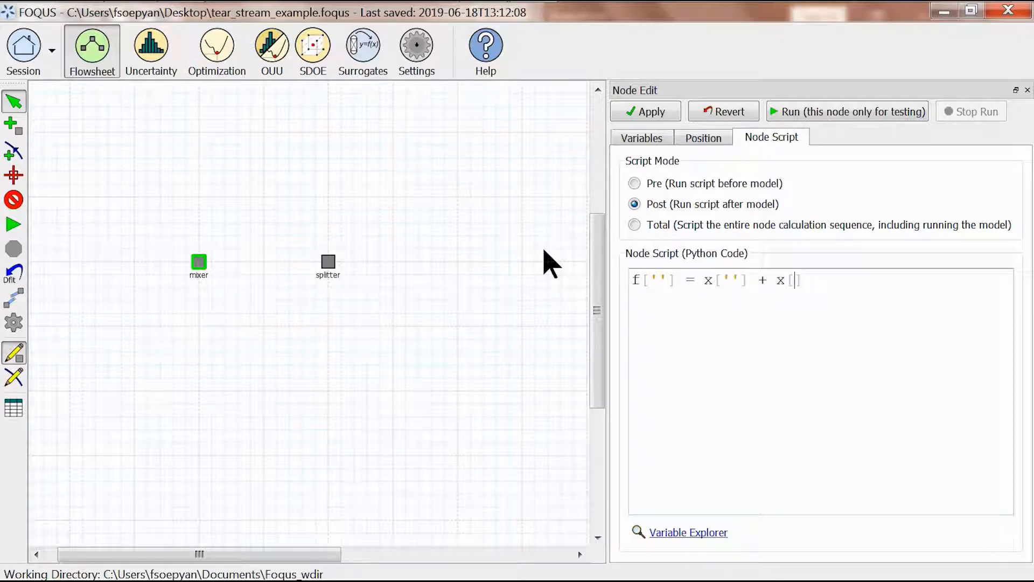
type("'")
key("Left")
key("Left")
key("Left")
key("Left")
type("outlet'] = x['")
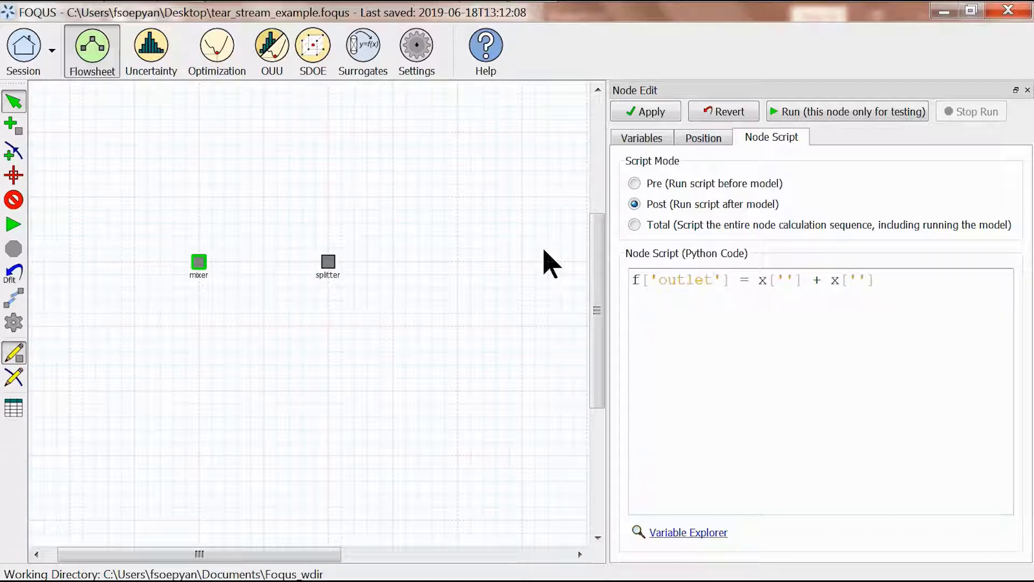
type("feed'] + x['recycle")
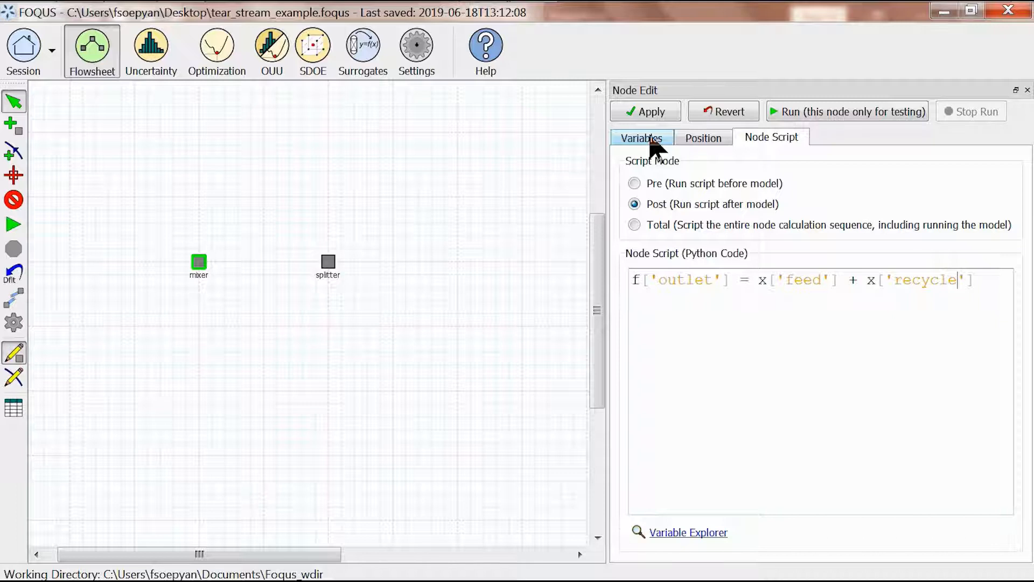
- Replace the current input values of the flowsheet with their defaults
left_click(655, 148)
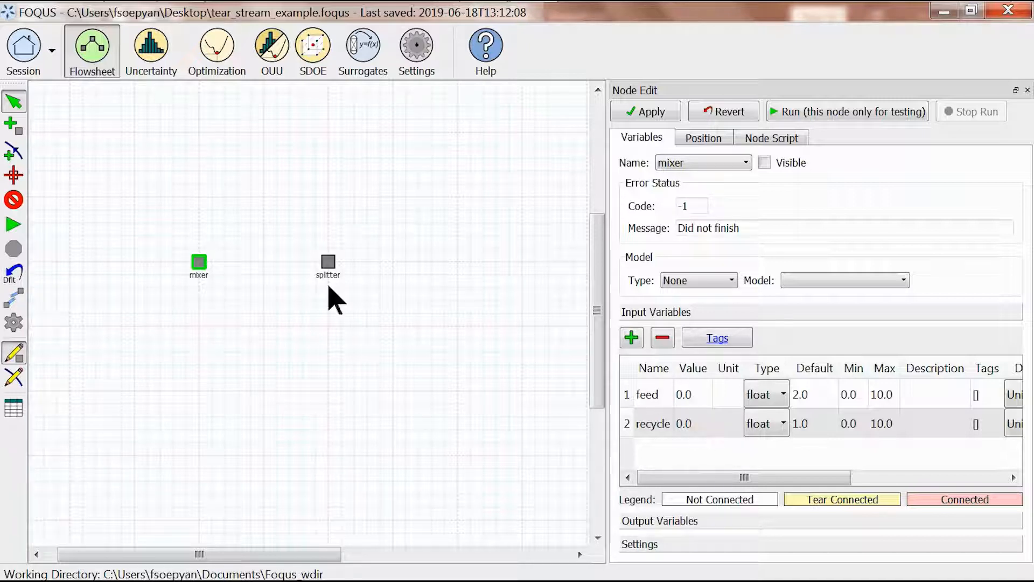
left_click(24, 277)
key("Tab")
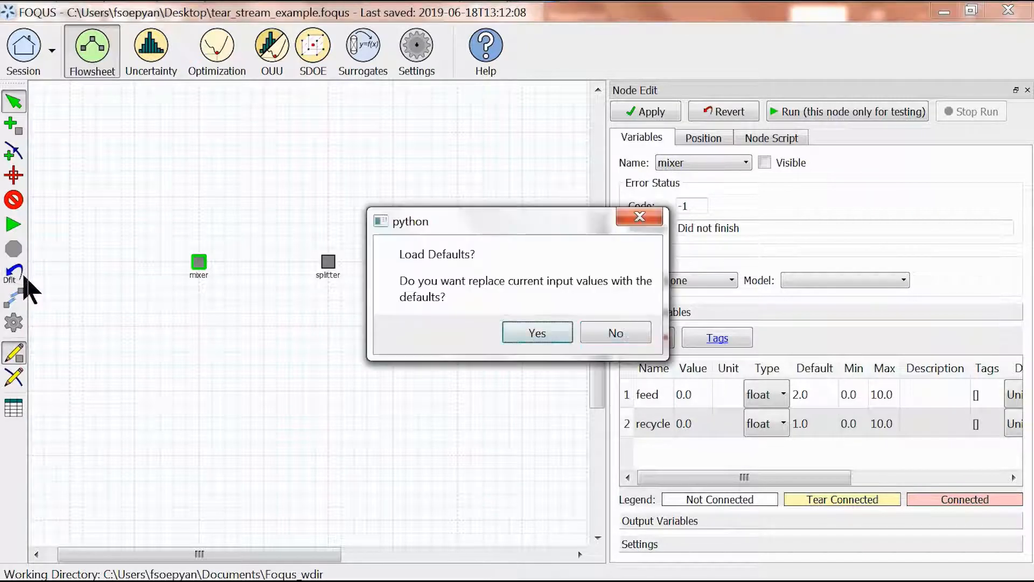
key("Return")
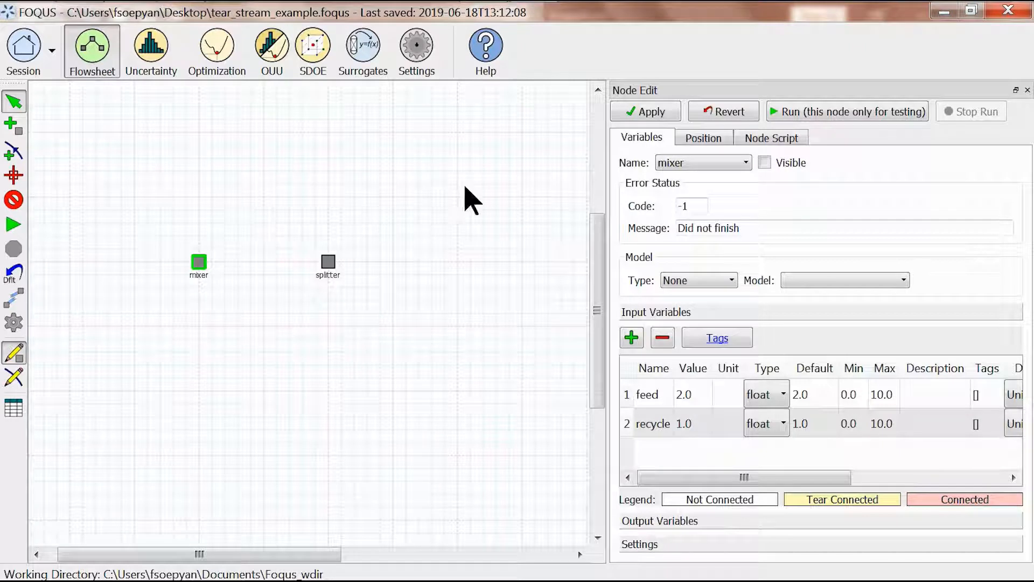
- Run the mixer node alone as a test and check its outlet value among the output variables
left_click(860, 112)
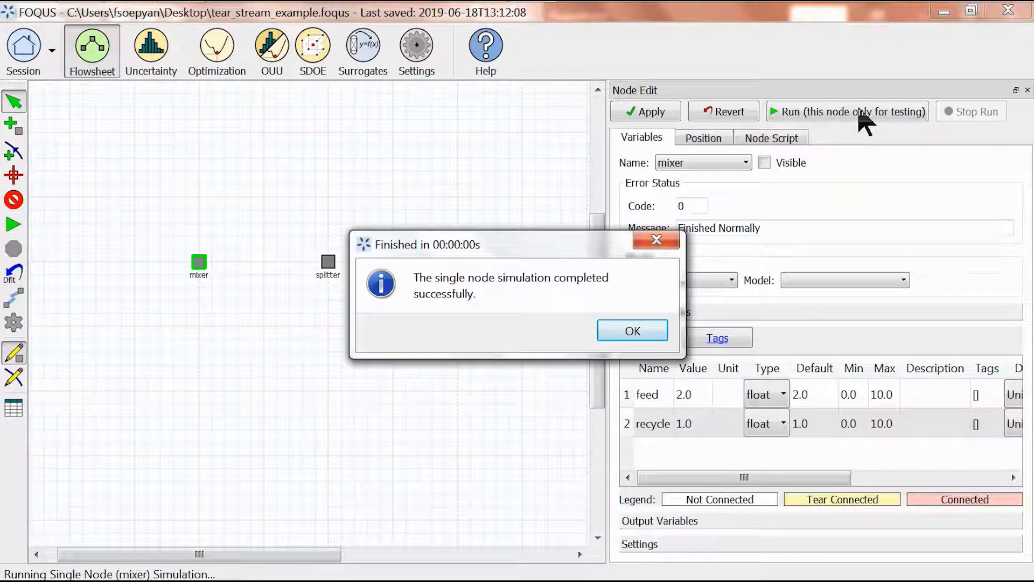
key("Return")
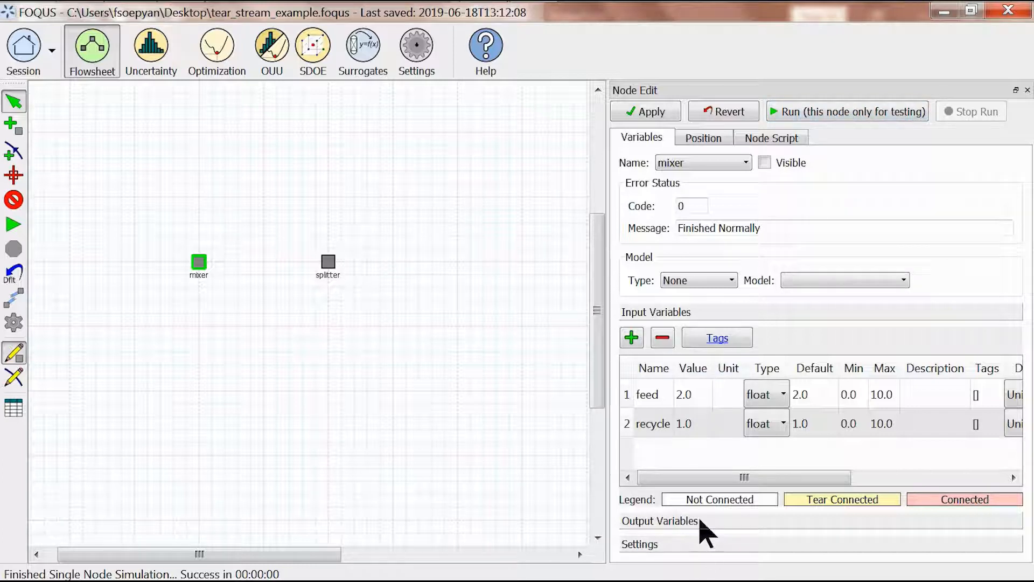
left_click(700, 521)
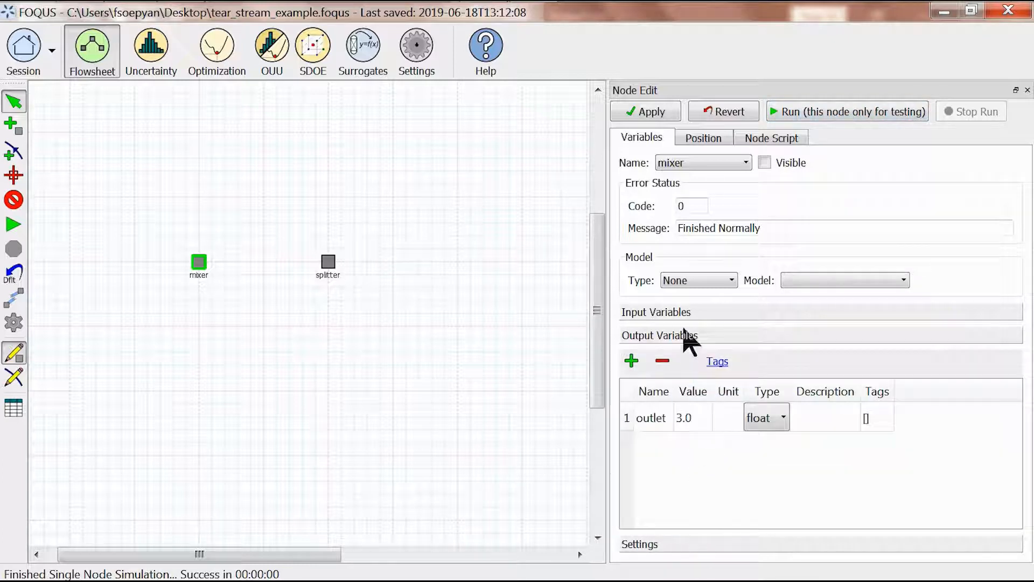
left_click(674, 313)
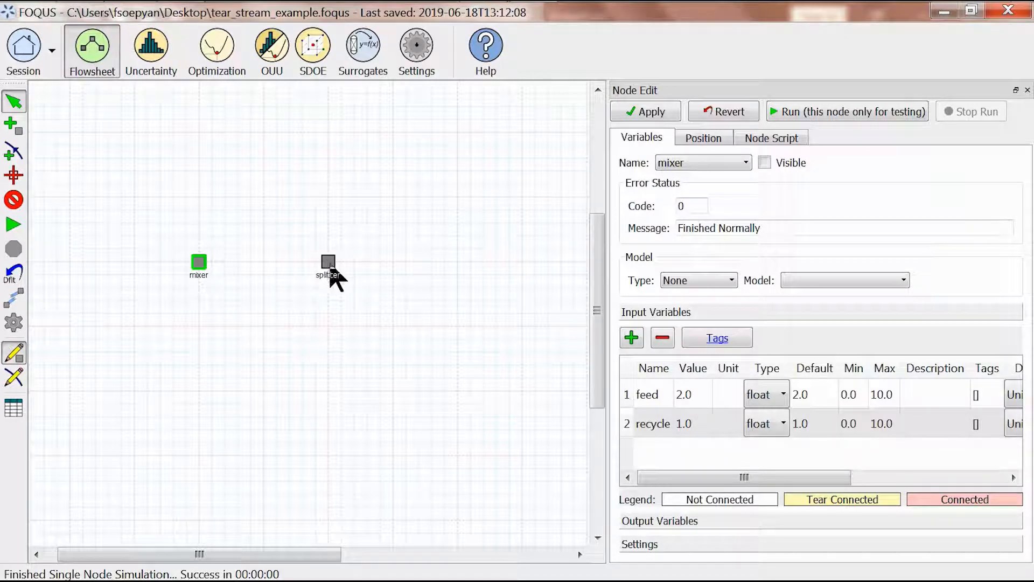
- Add an input variable named inlet to the splitter node
left_click(330, 269)
left_click(631, 340)
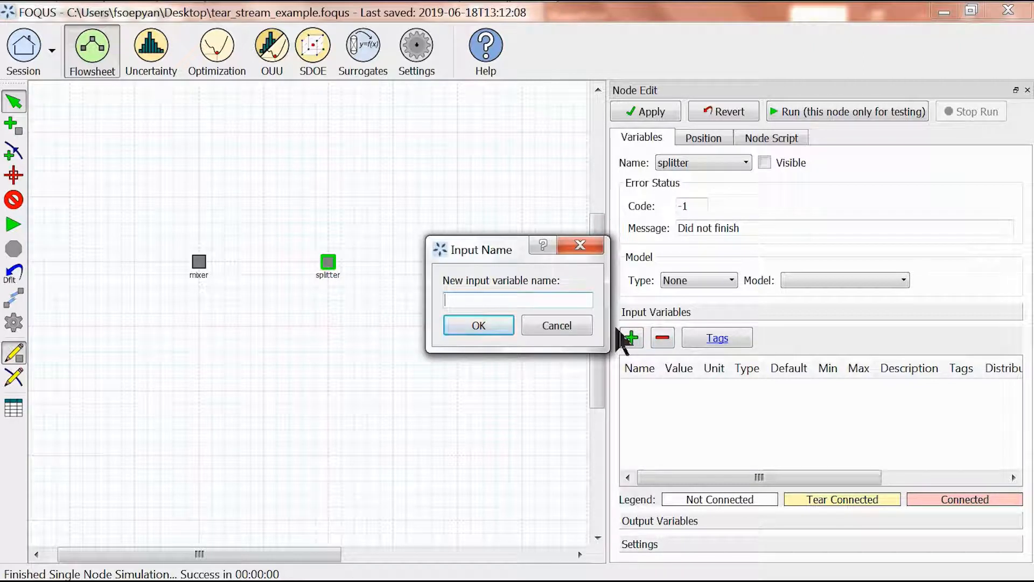
type("inlet")
key("Return")
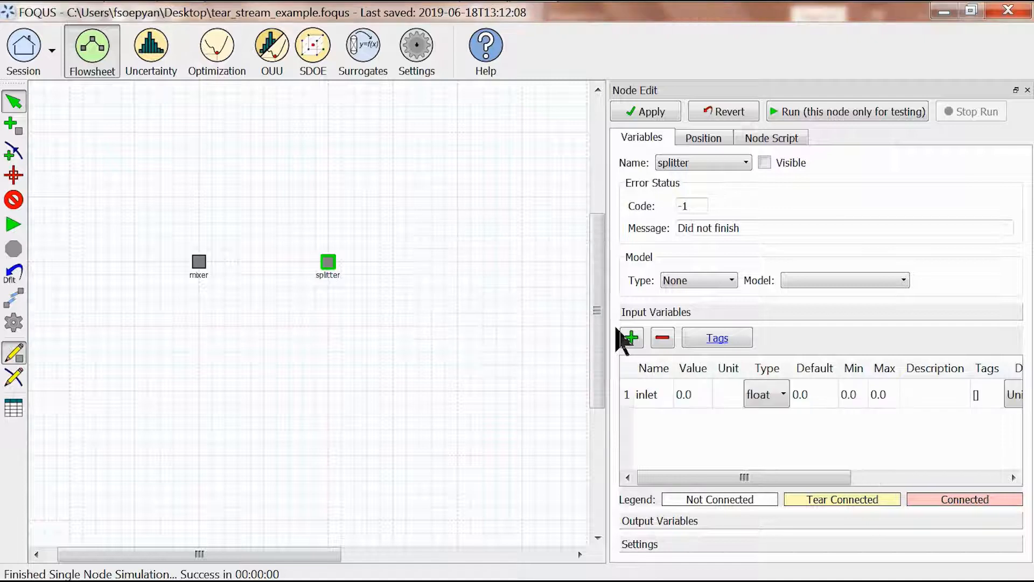
- Set the splitter inlet variable's default to 3 and its maximum to 10
left_click(823, 398)
double_click(823, 400)
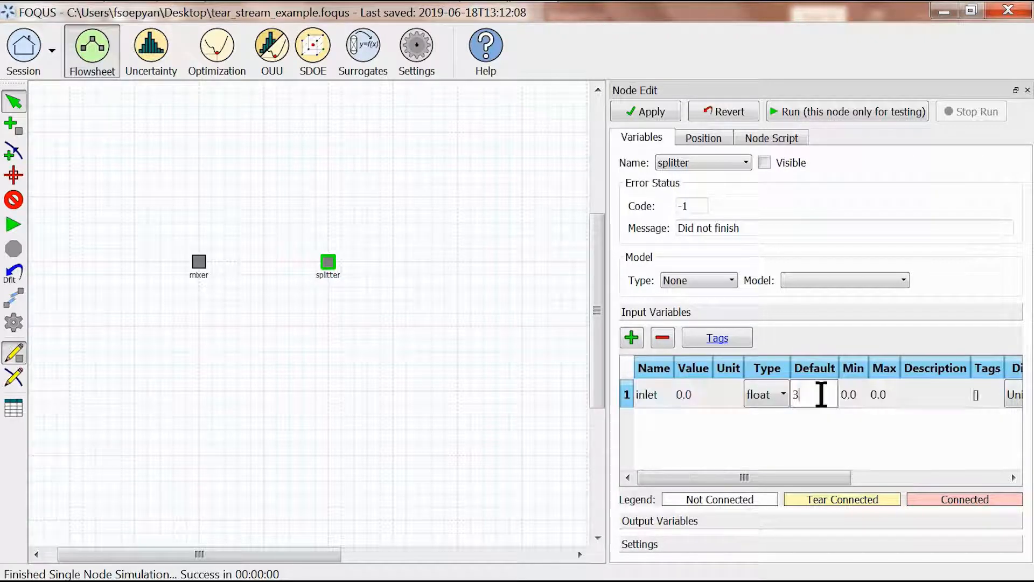
type("3")
key("Tab")
key("Tab")
type("10")
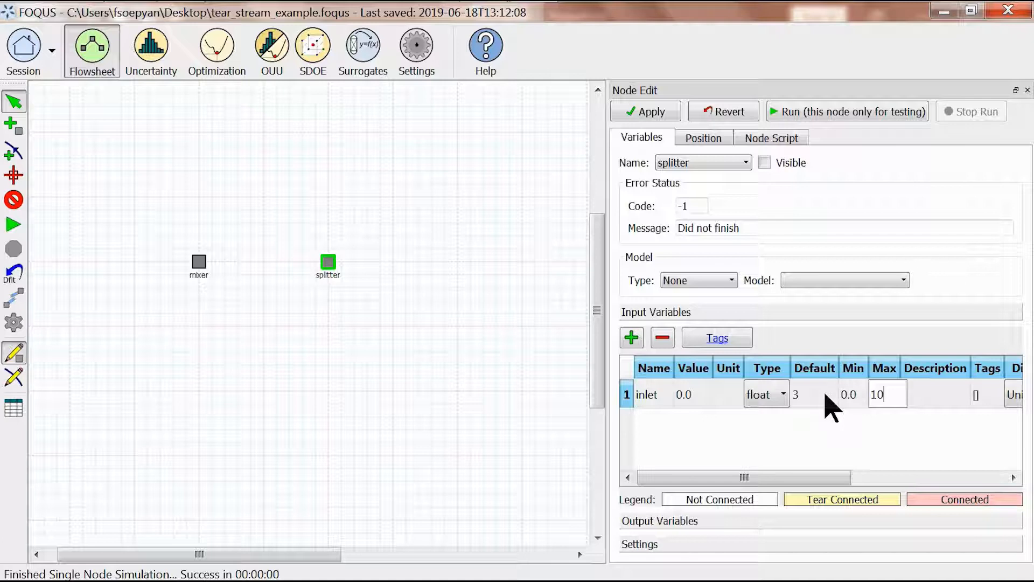
key("Return")
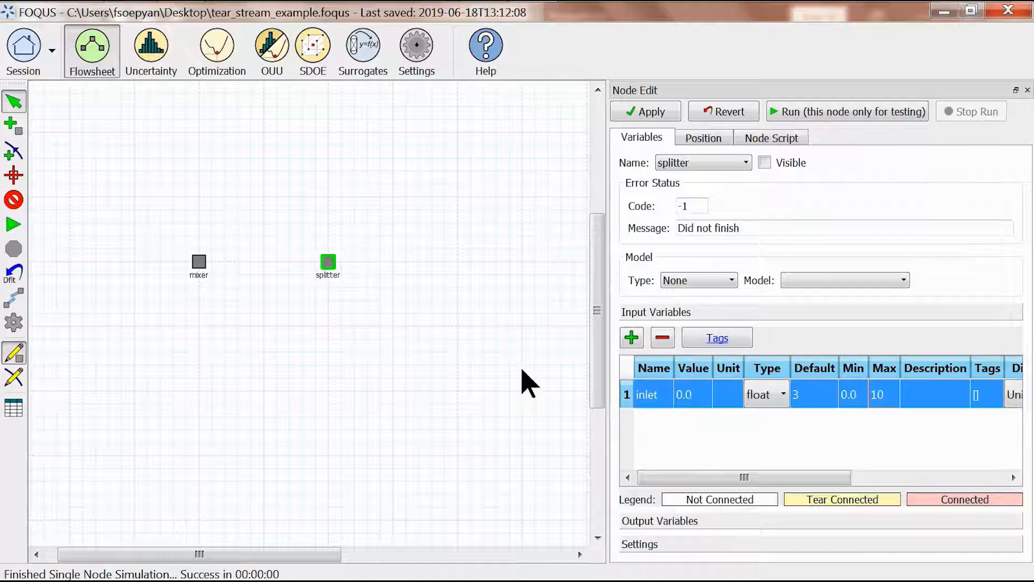
- Load the default values into the flowsheet's inputs so the splitter inlet takes its default
left_click(17, 275)
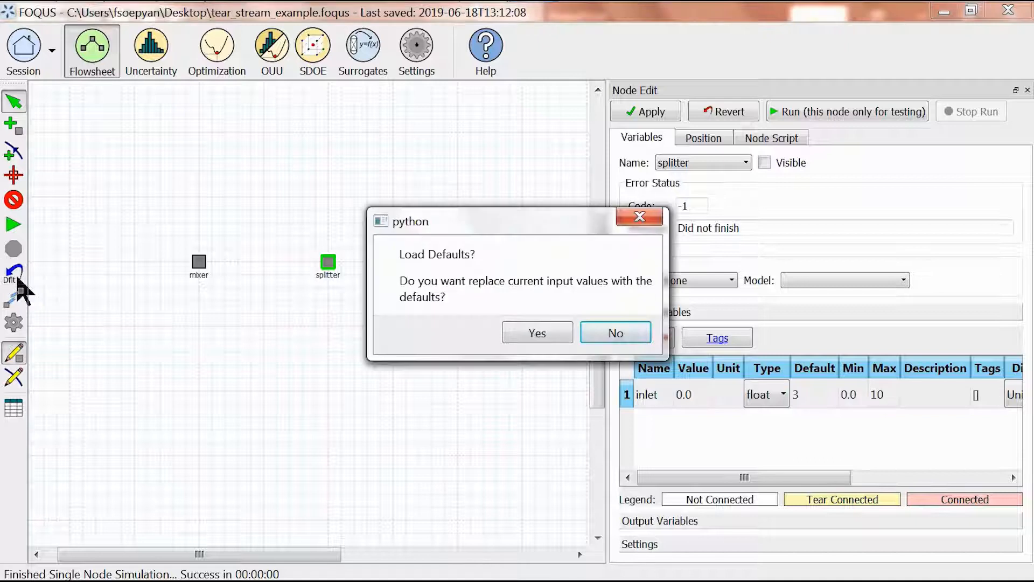
key("Tab")
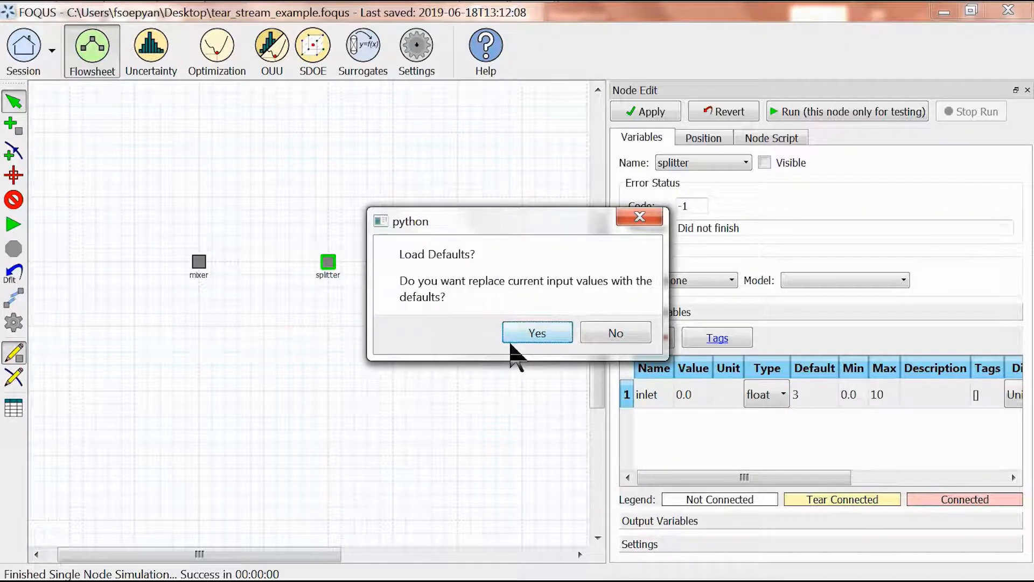
left_click(512, 340)
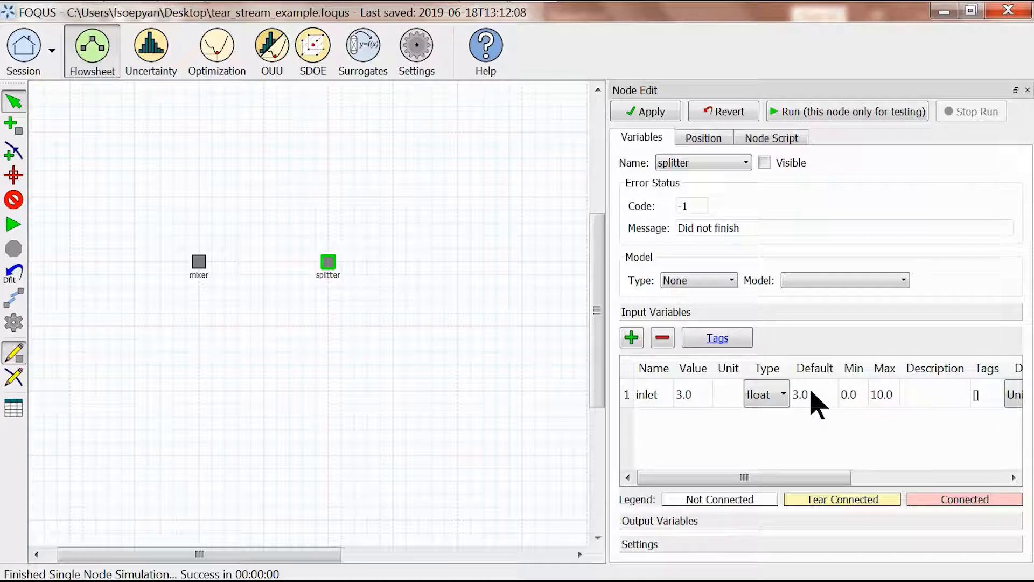
- Add two output variables named outlet and recycle to the splitter node
left_click(673, 520)
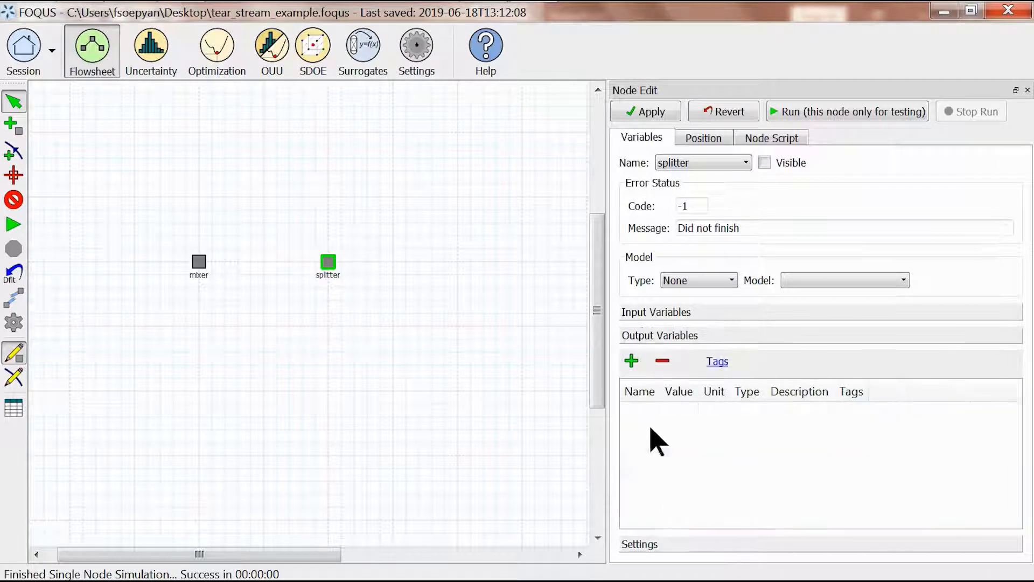
left_click(632, 363)
type("ou")
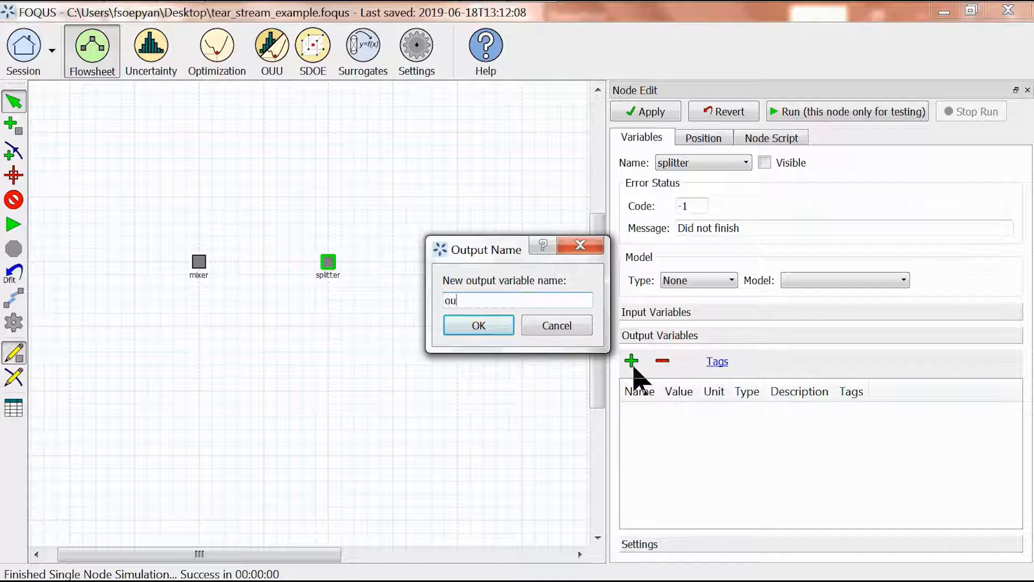
type("tlet")
key("BackSpace")
key("BackSpace")
key("BackSpace")
type("tlet")
key("Return")
left_click(634, 367)
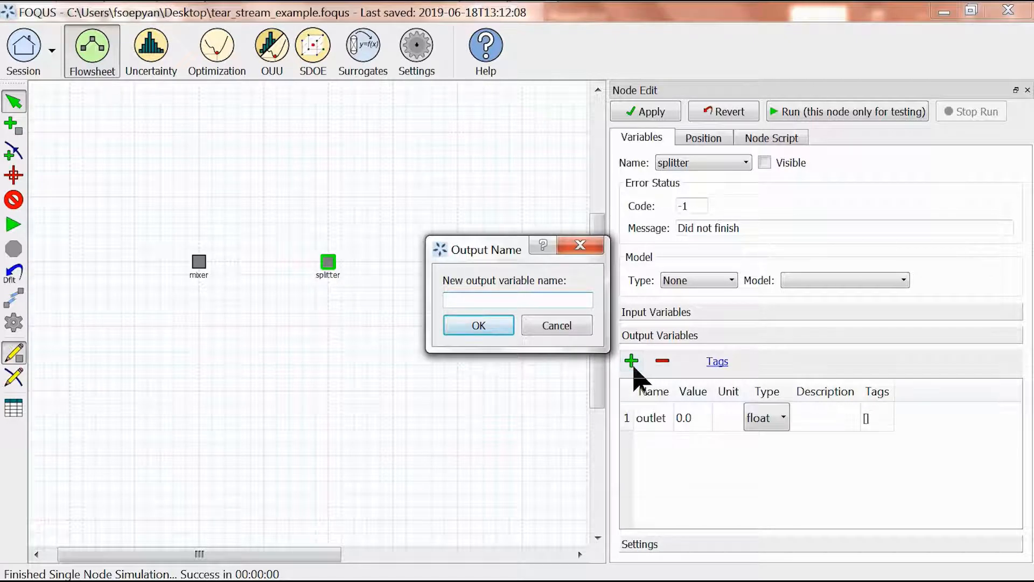
type("recycle")
key("Return")
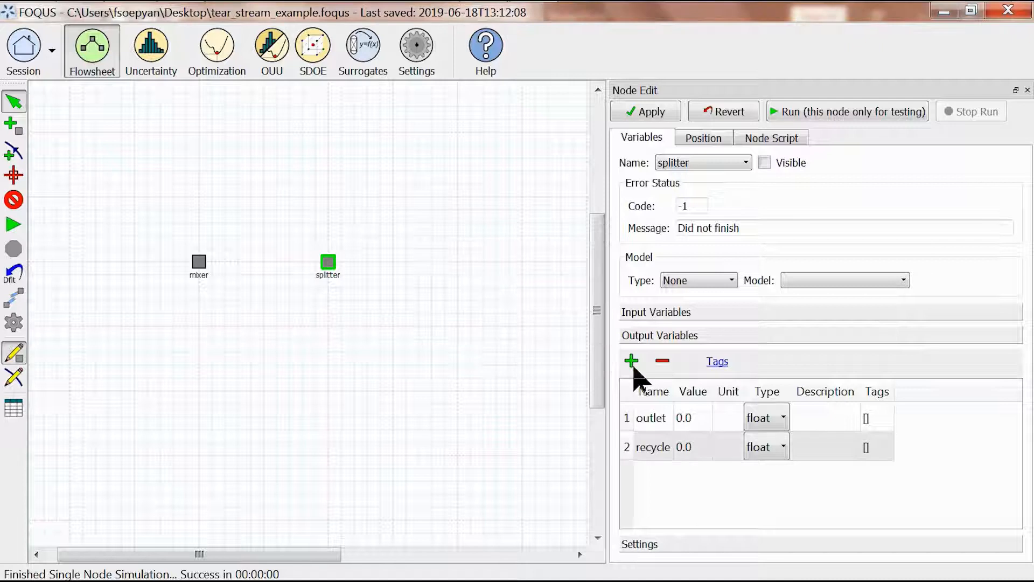
- Write the splitter's post-model node script with f['outlet'] = x['inlet'] and f['recycle'] = x['inlet'], separated by a blank line
left_click(754, 141)
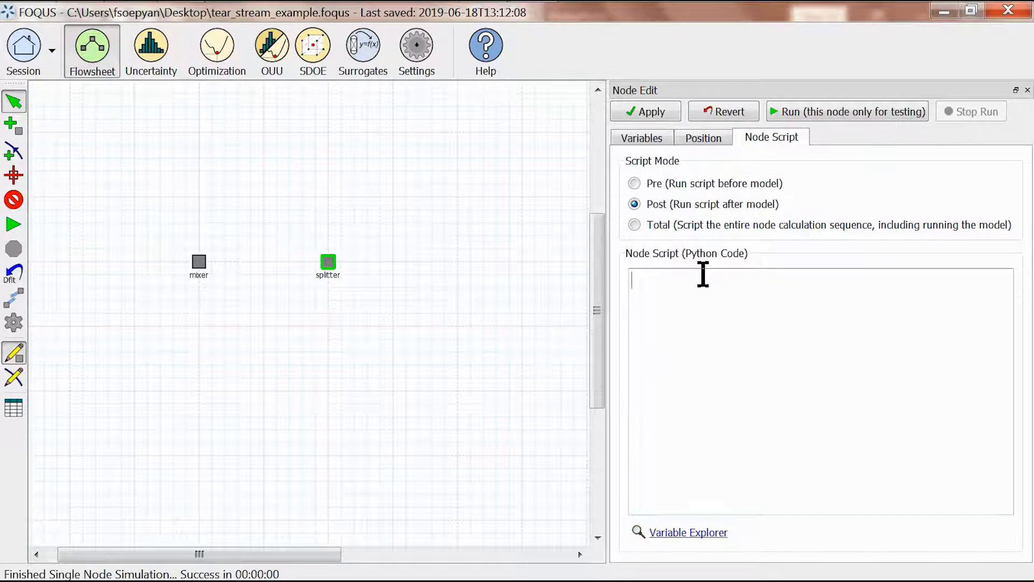
left_click(702, 274)
type("f[''] = x['']")
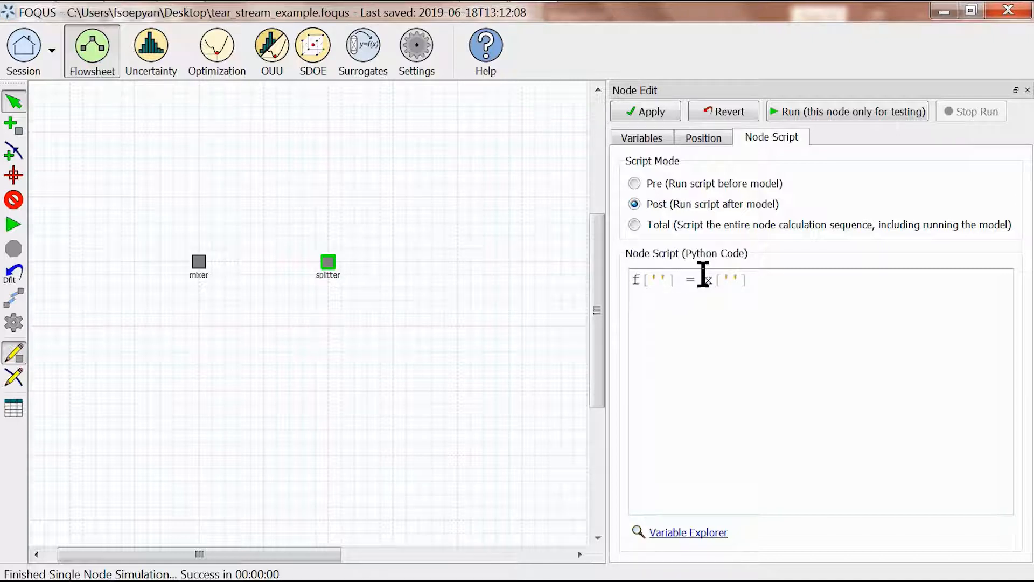
type("  f[''] = x")
type("outlet")
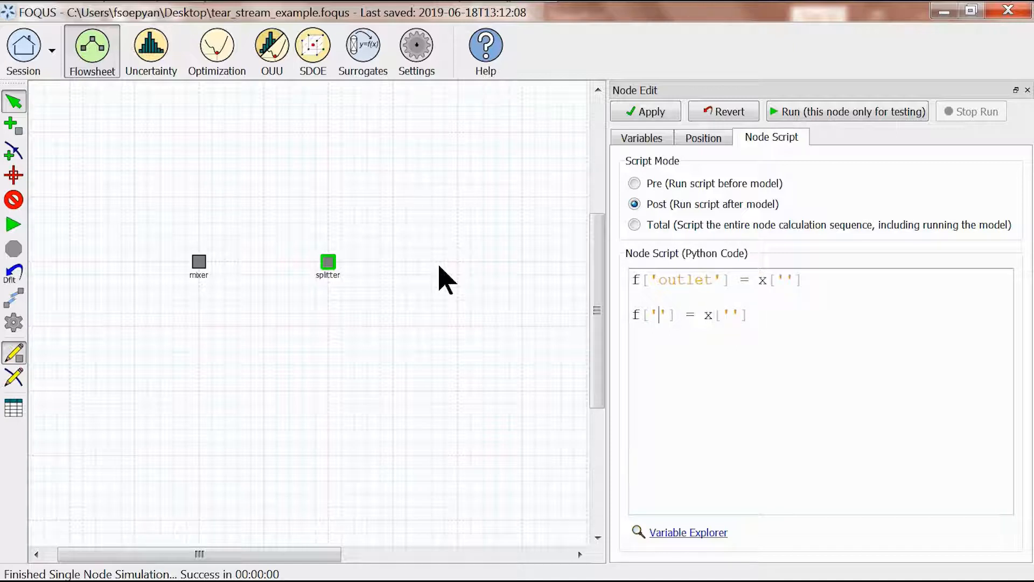
type("recycle")
key("Up")
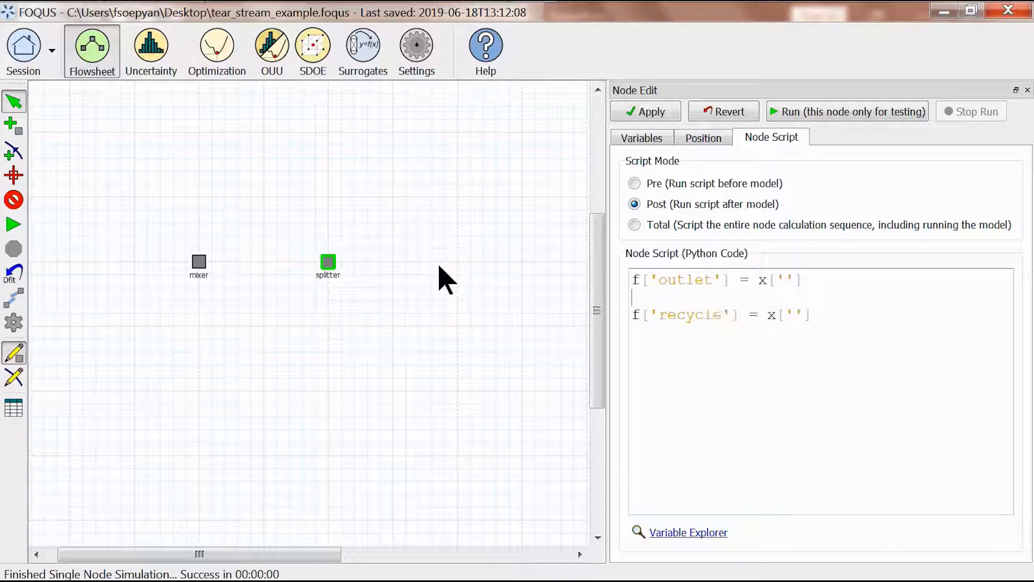
type("inlet")
type("inlet")
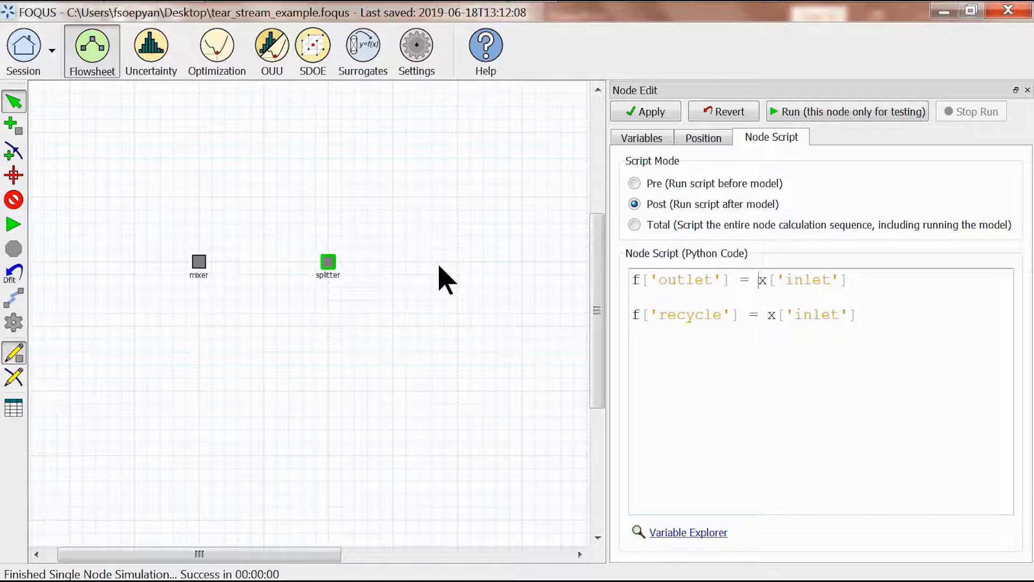
- Multiply x['inlet'] by 0.75 for outlet and by 0.25 for recycle in the script, and save the session with an empty change log entry
type("0.75")
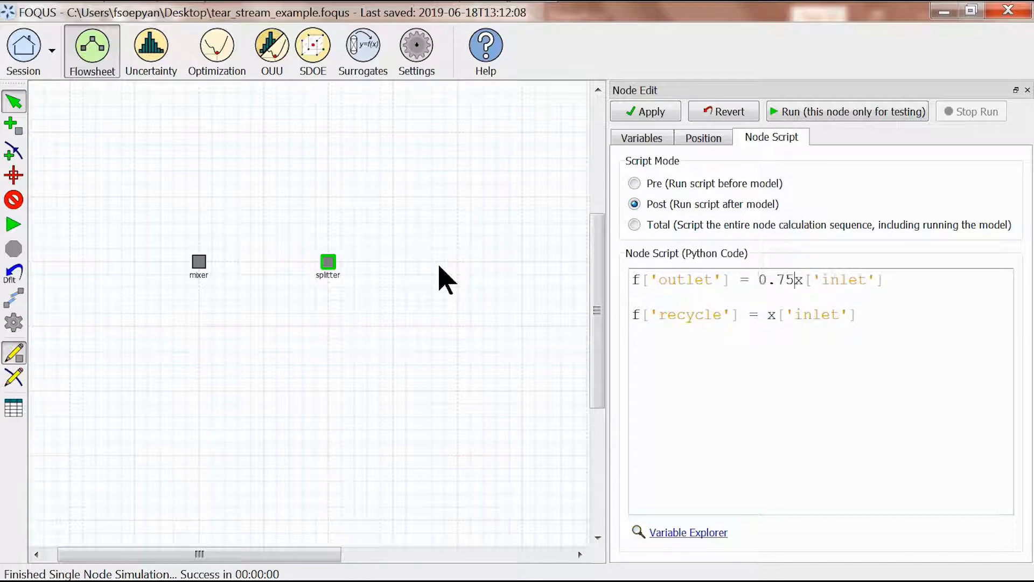
type(" *")
key("Down")
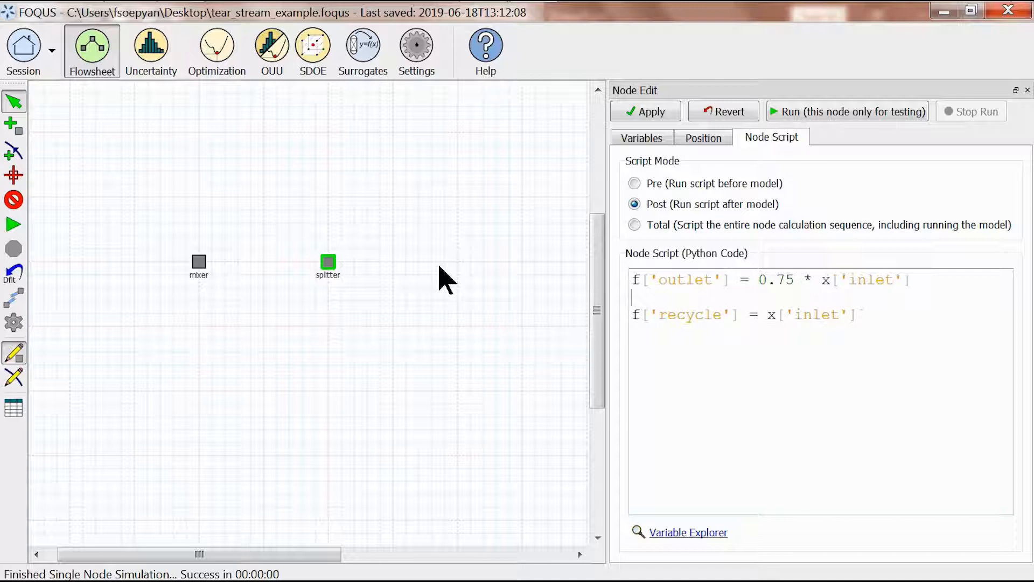
type("0.25 *")
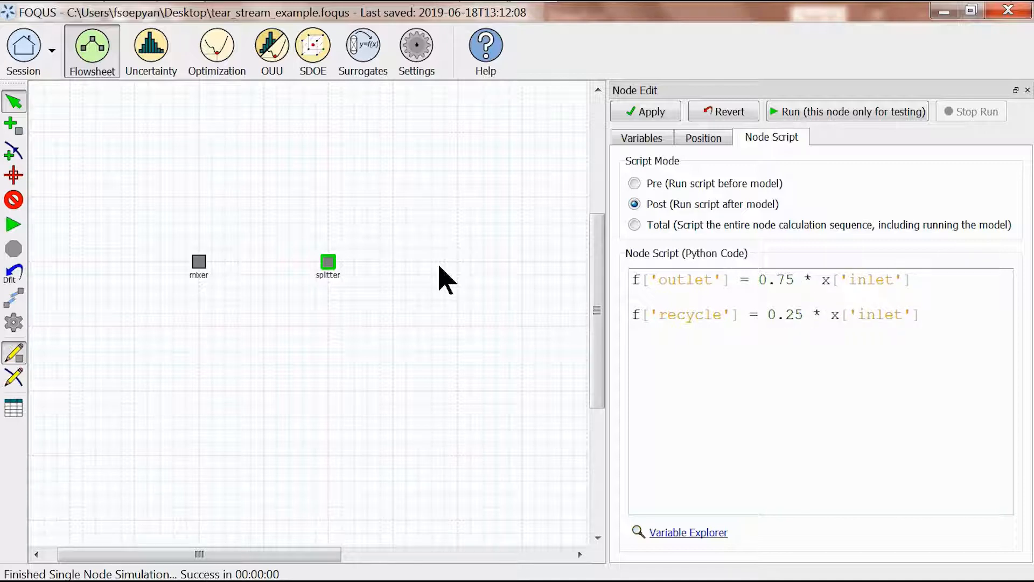
key("ctrl+s")
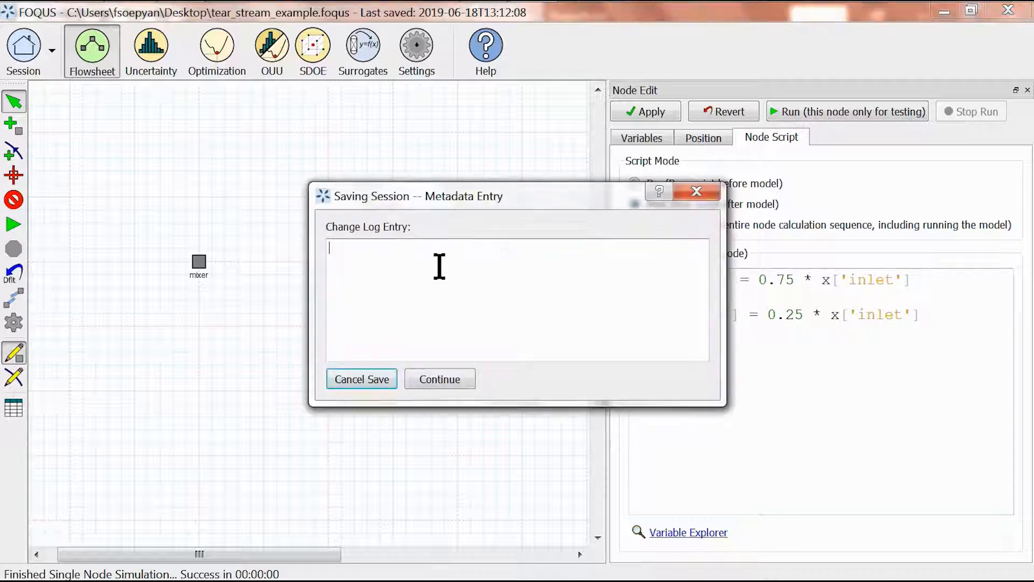
left_click(462, 380)
- Run the splitter node alone as a test and compare its inlet value with its output variables
left_click(638, 140)
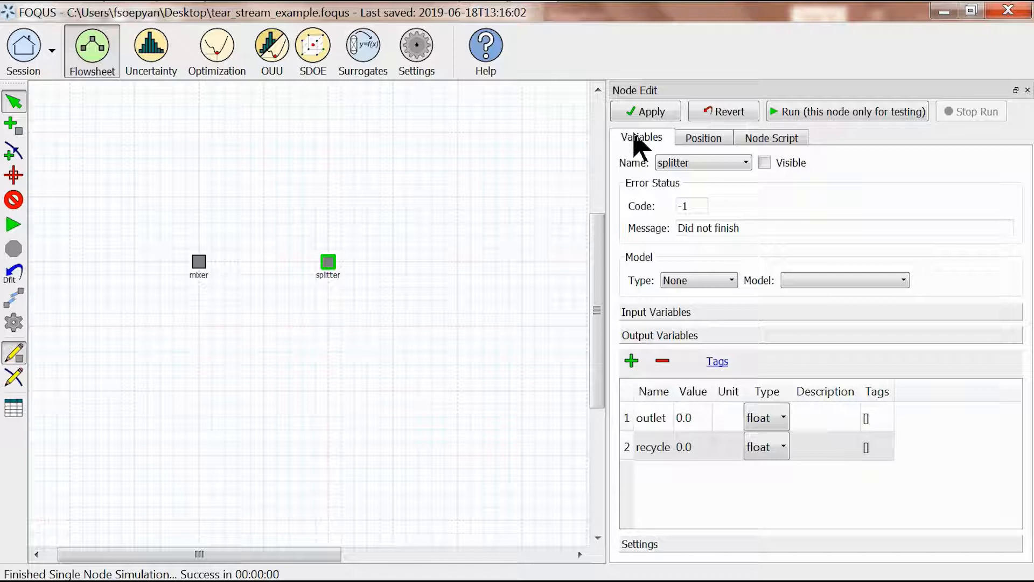
left_click(824, 113)
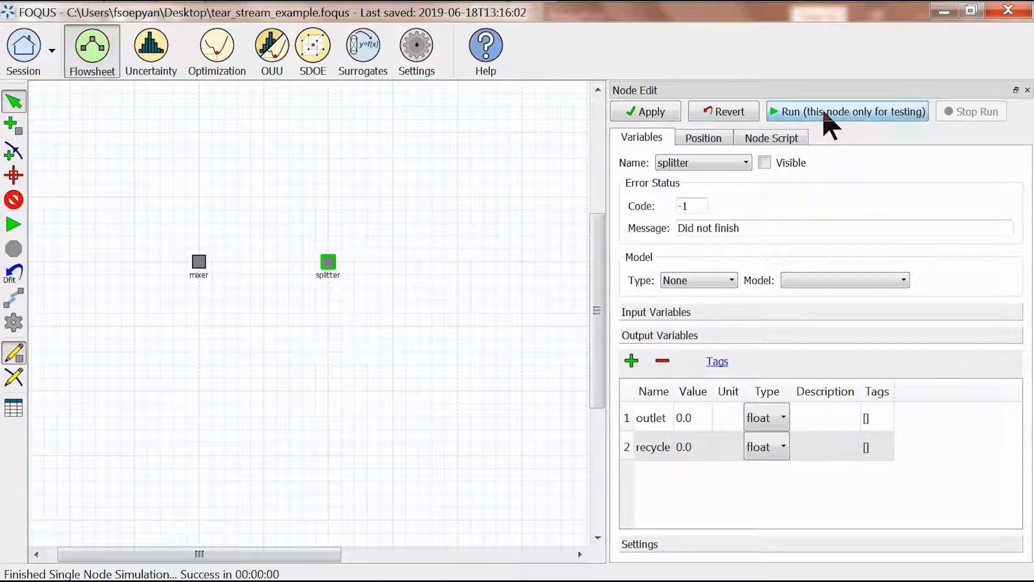
key("Return")
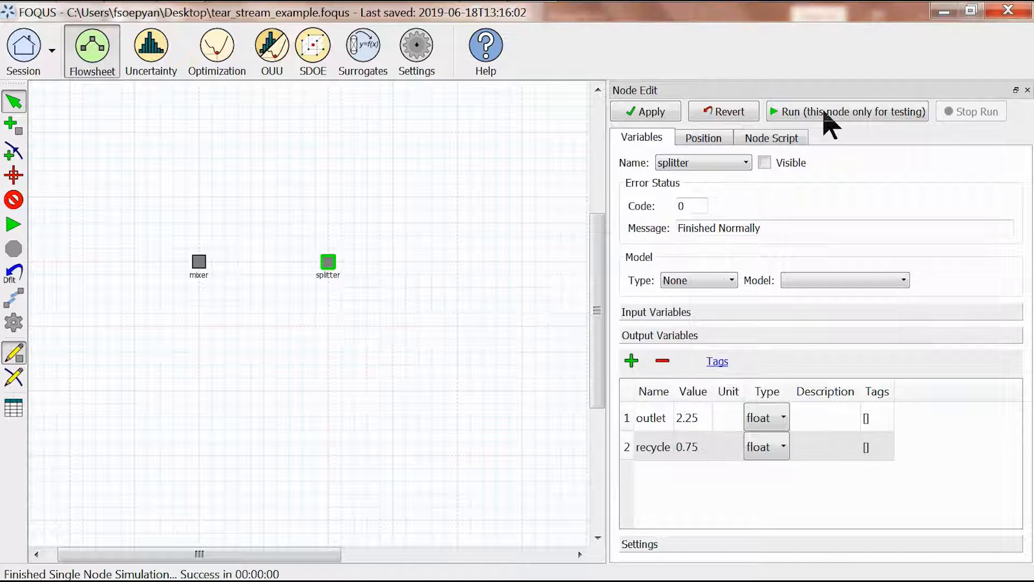
left_click(691, 314)
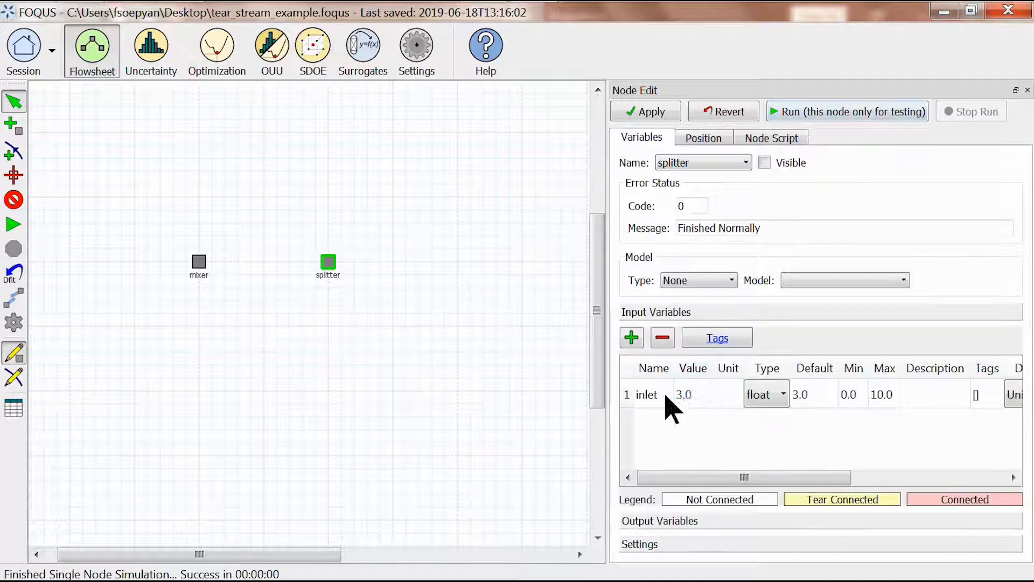
left_click(696, 520)
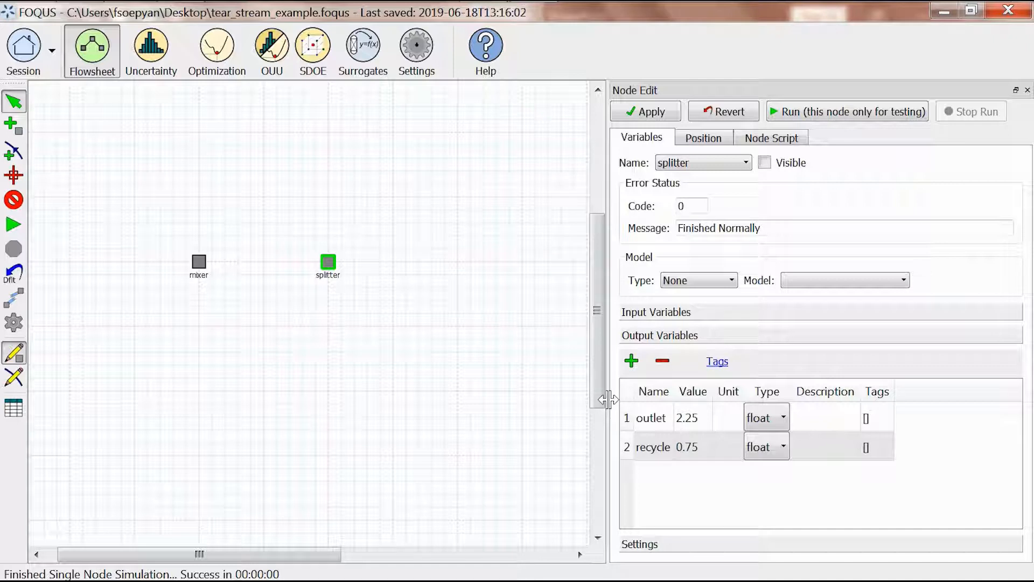
- Draw an edge from the mixer node to the splitter node and return to selection mode
left_click(220, 249)
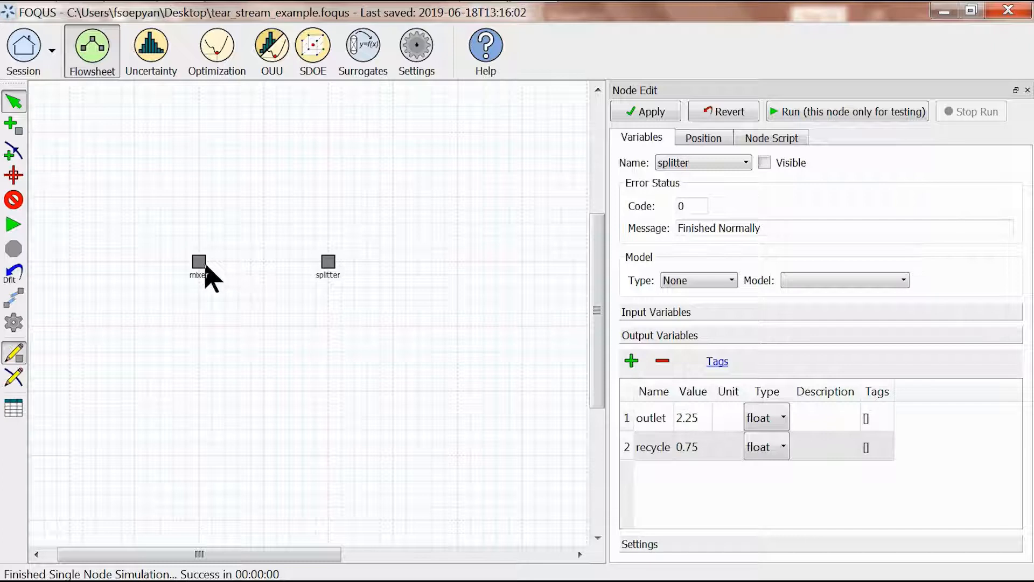
left_click(14, 155)
left_click(199, 264)
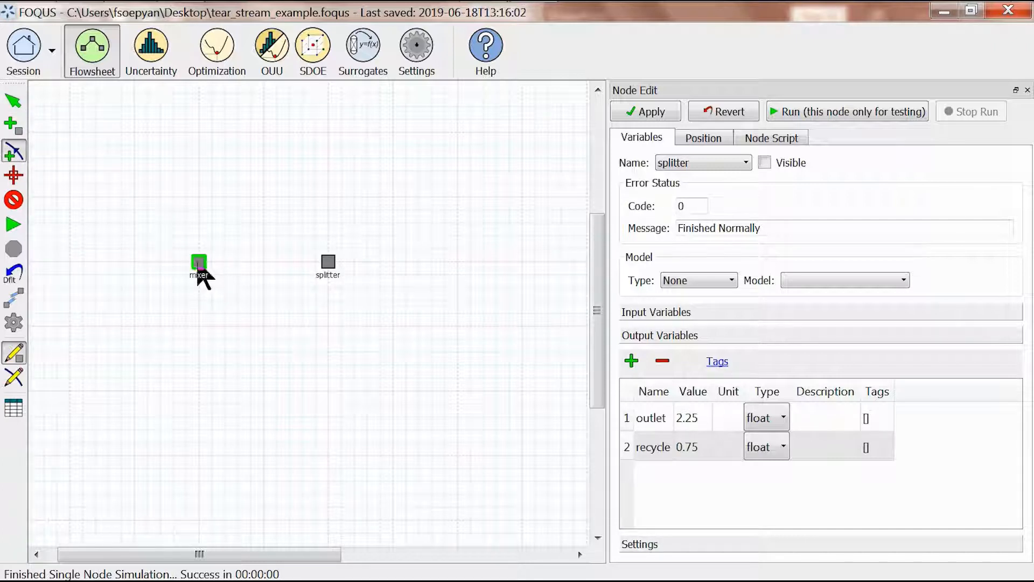
left_click(326, 264)
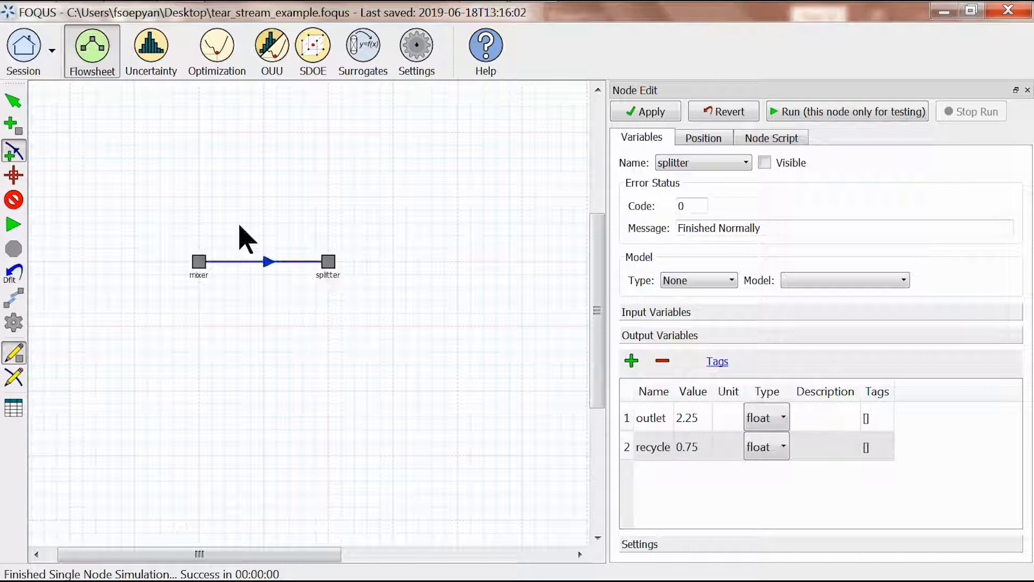
left_click(12, 104)
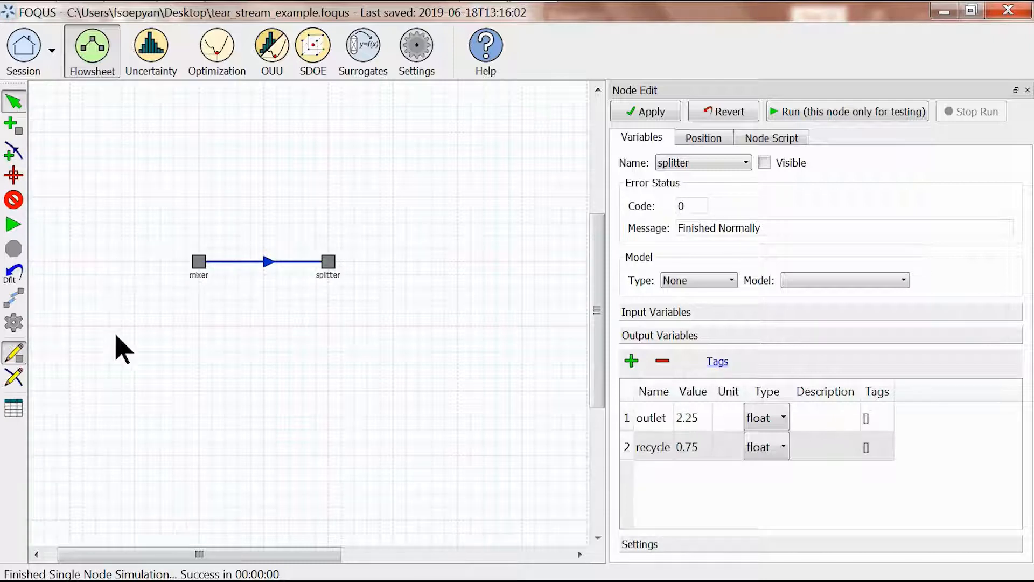
- Open the mixer-to-splitter edge in a detached, widened edge editor and unlock editing of its variable connections
left_click(14, 377)
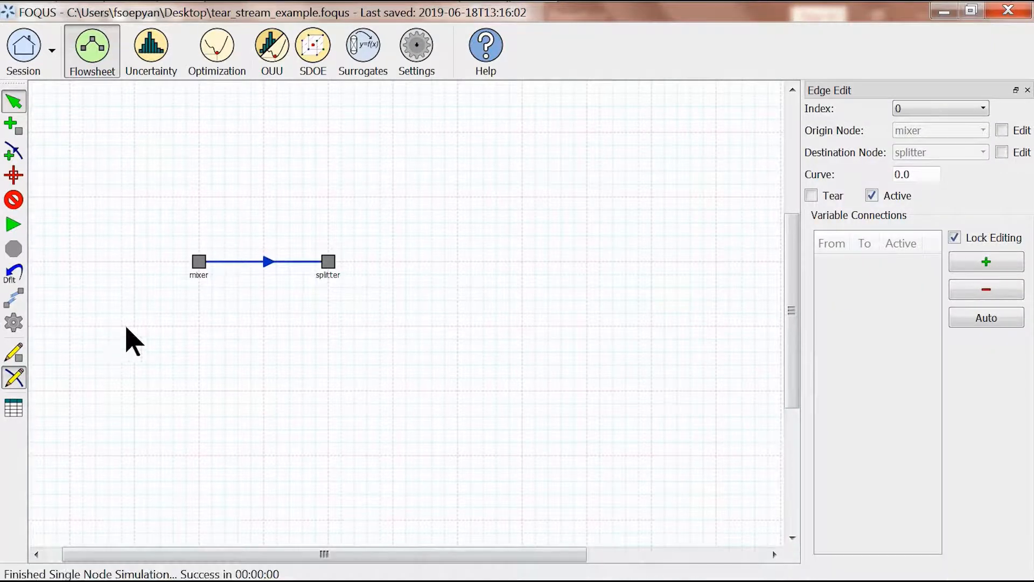
left_click(268, 263)
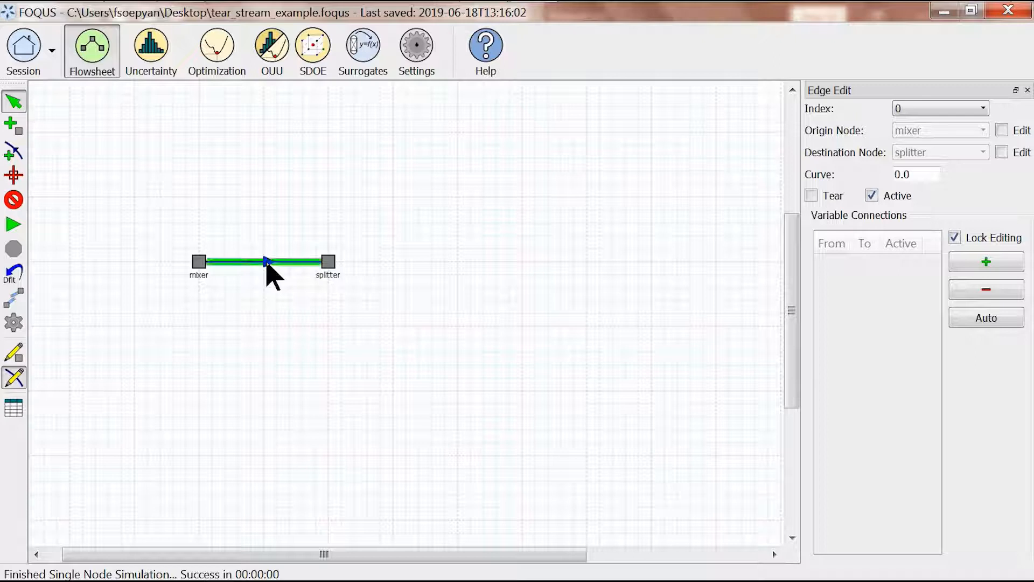
left_click(1015, 90)
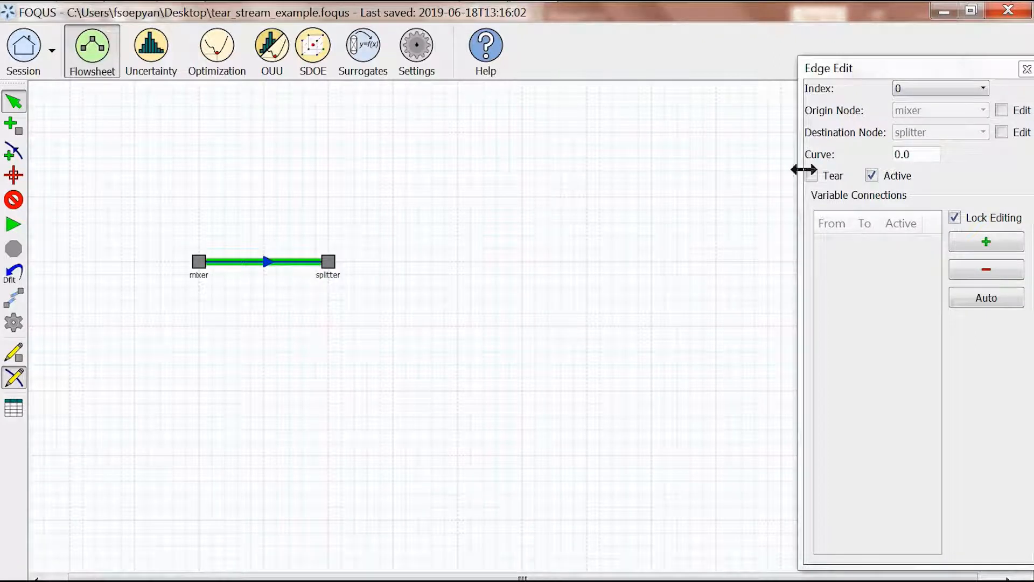
left_click_drag(801, 169, 505, 182)
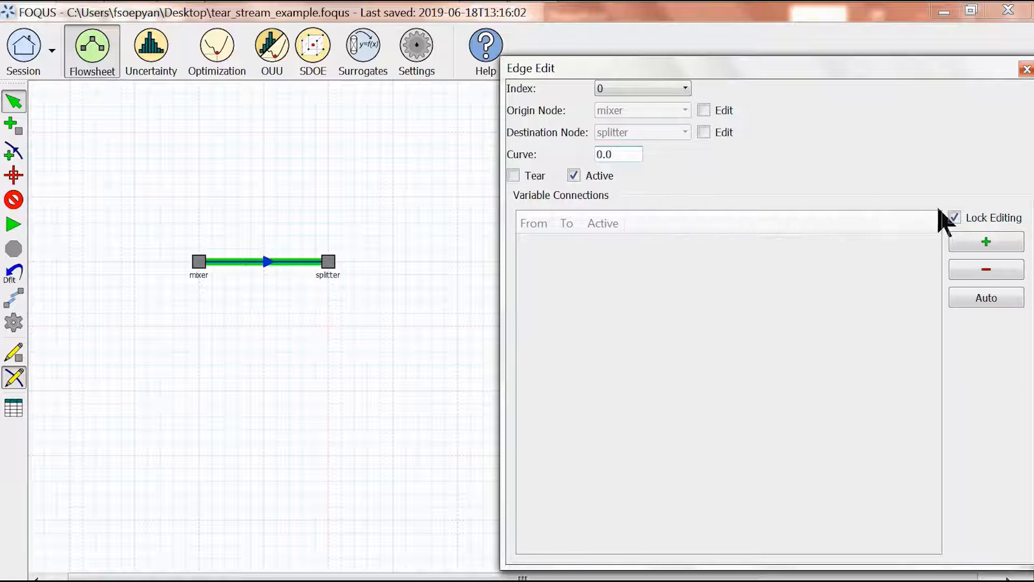
left_click(955, 219)
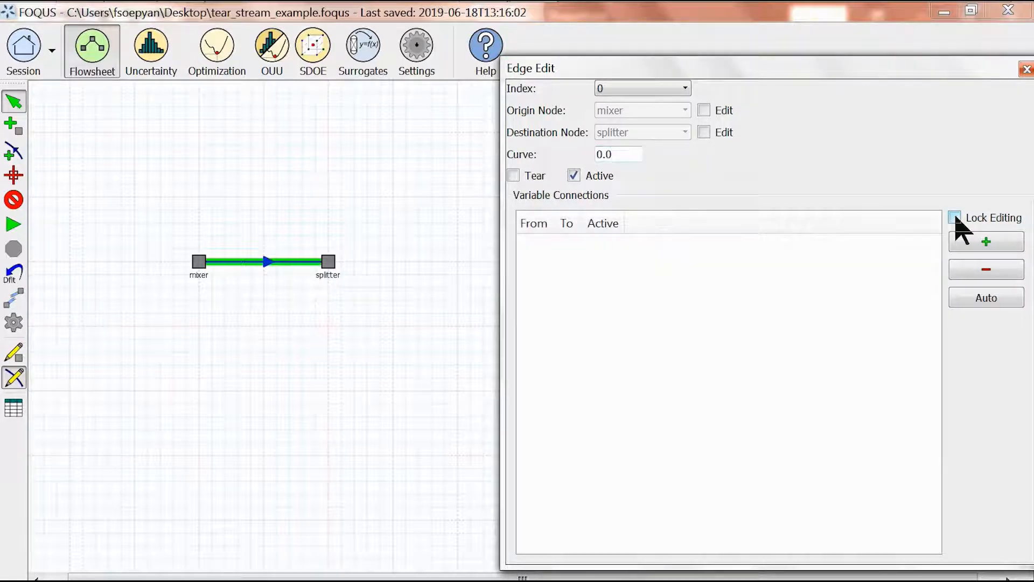
- Add a variable connection from the mixer's outlet to the splitter's inlet, lock editing again, and close the edge editor
left_click(981, 242)
left_click(566, 248)
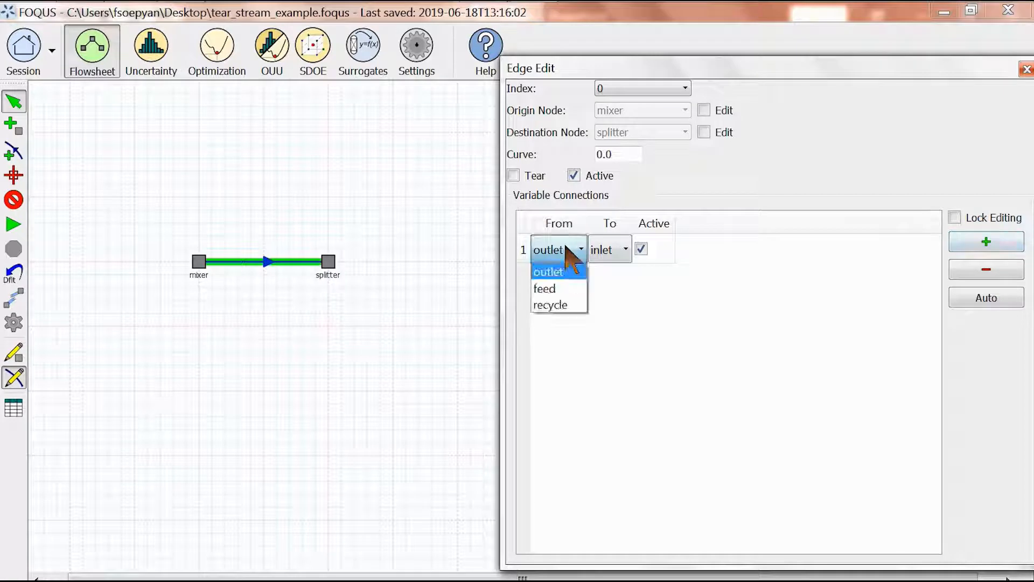
left_click(567, 249)
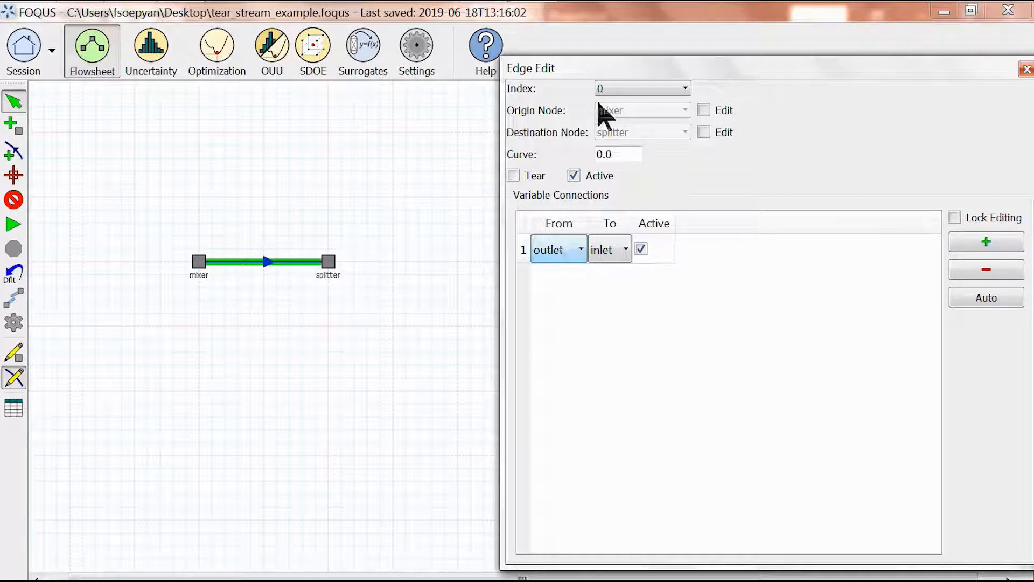
left_click(603, 249)
left_click(601, 252)
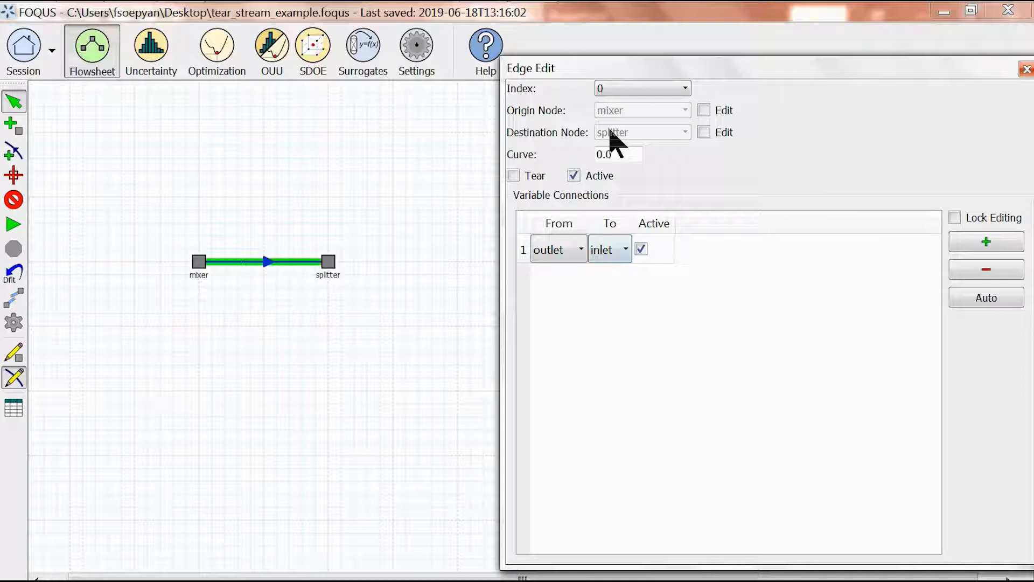
left_click(954, 218)
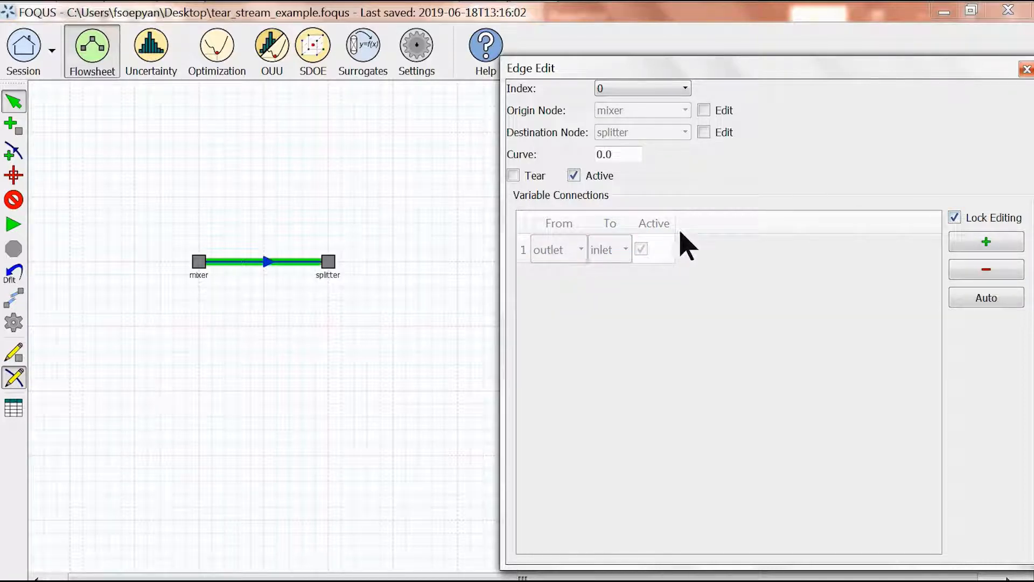
left_click(1026, 69)
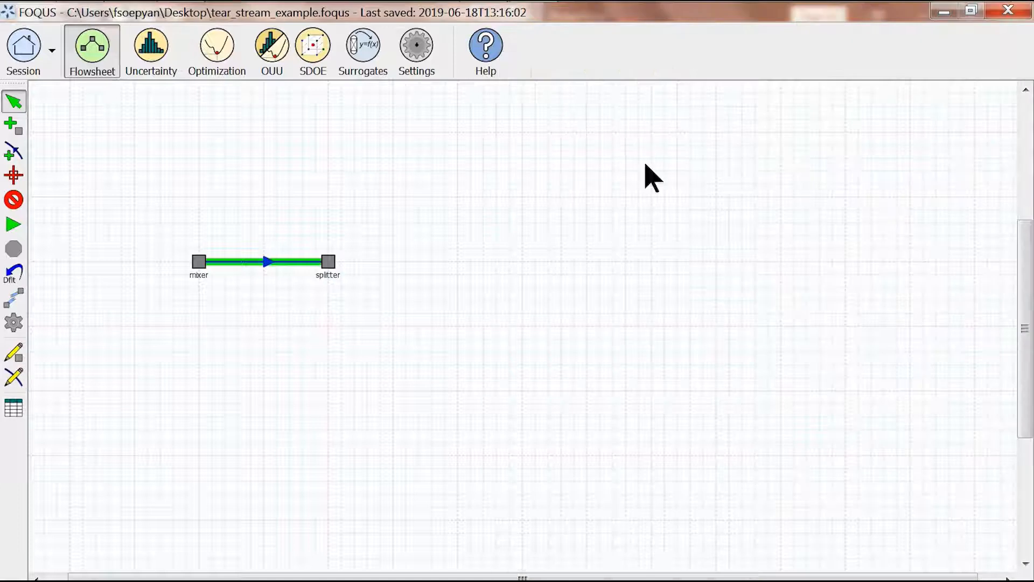
- Set the curve of the mixer-to-splitter edge to 30.0 and refresh the edge on the flowsheet
left_click(14, 380)
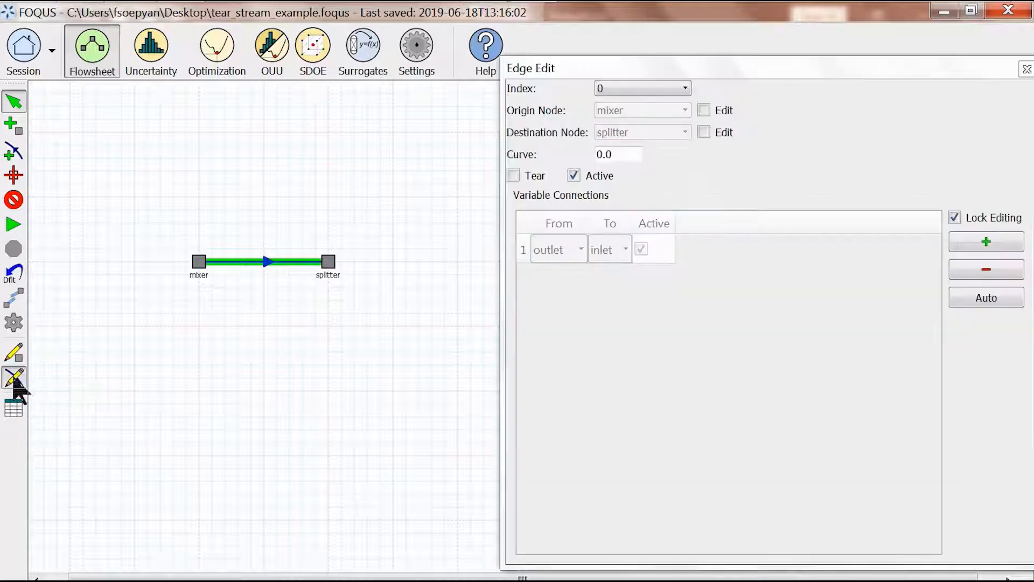
left_click(607, 154)
key("Left")
key("Left")
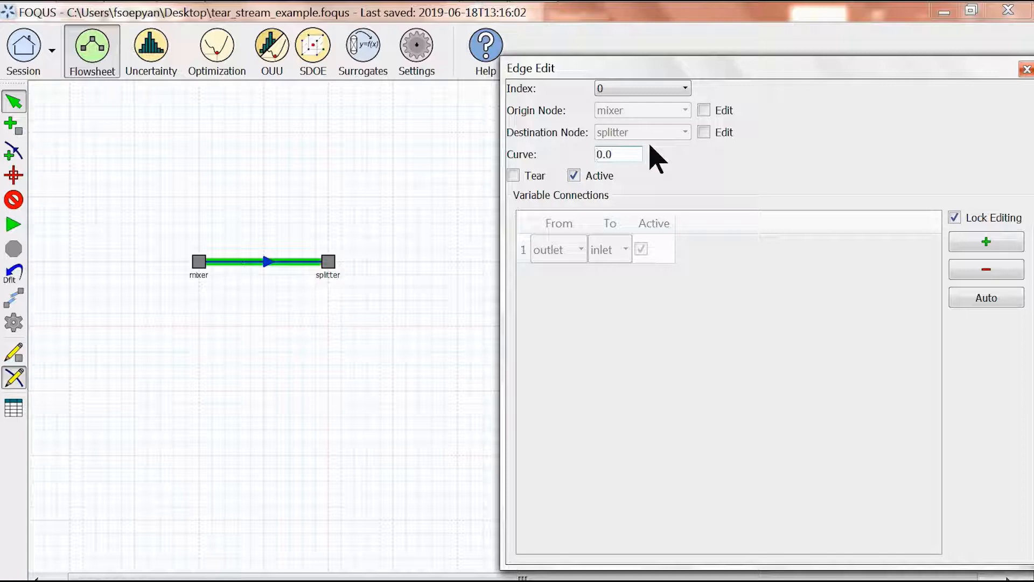
type("3")
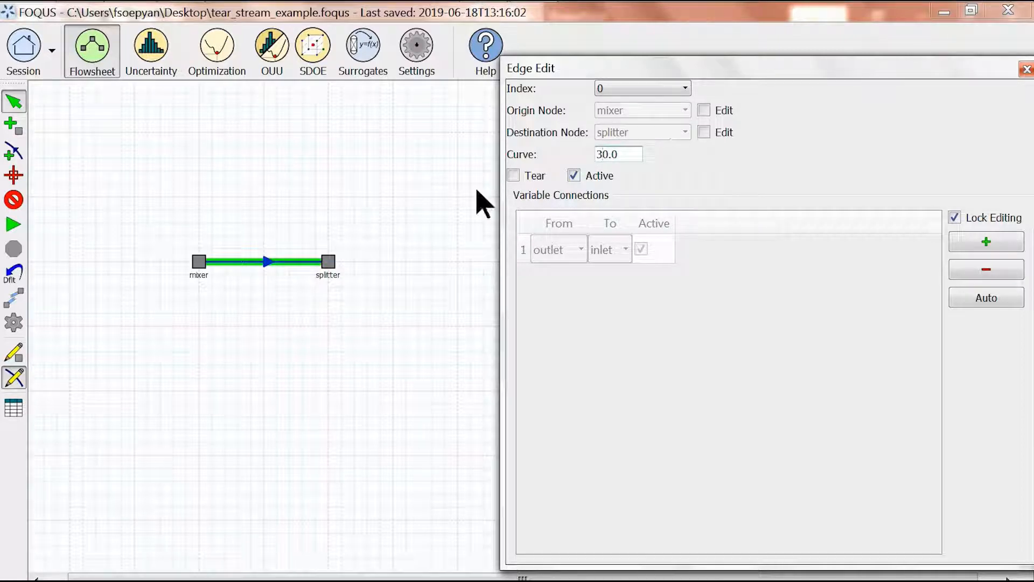
left_click(393, 213)
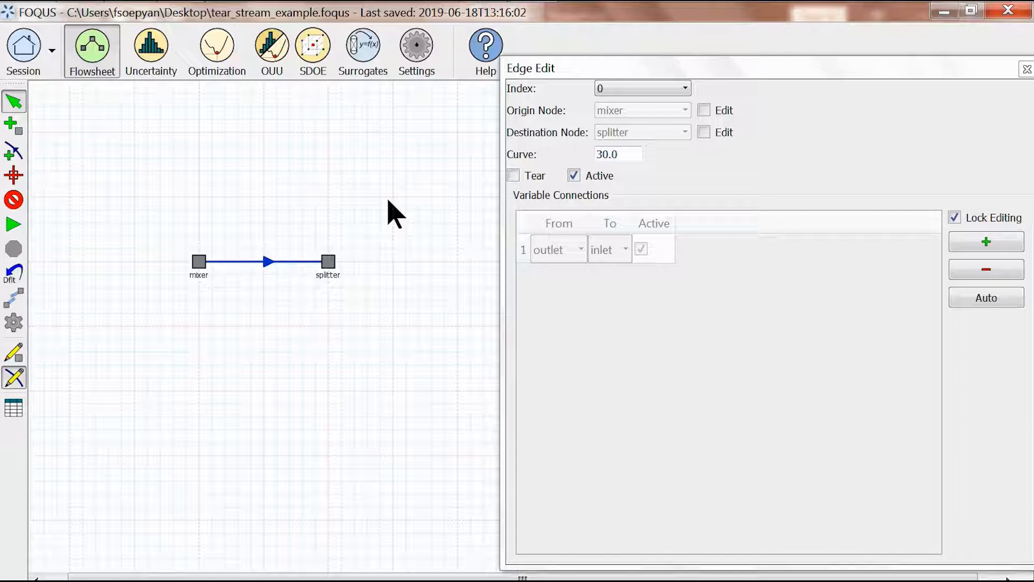
left_click(267, 264)
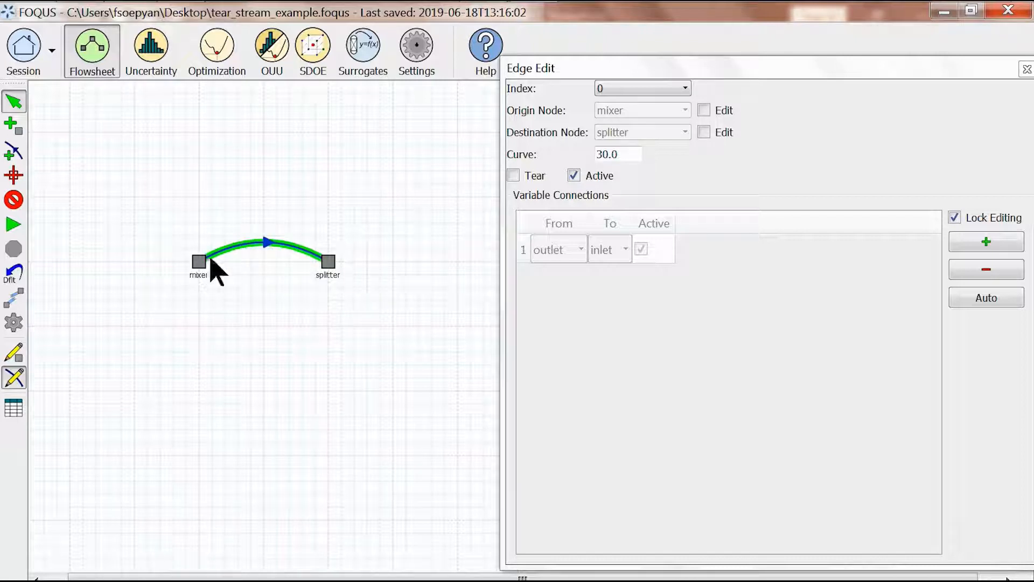
left_click(339, 210)
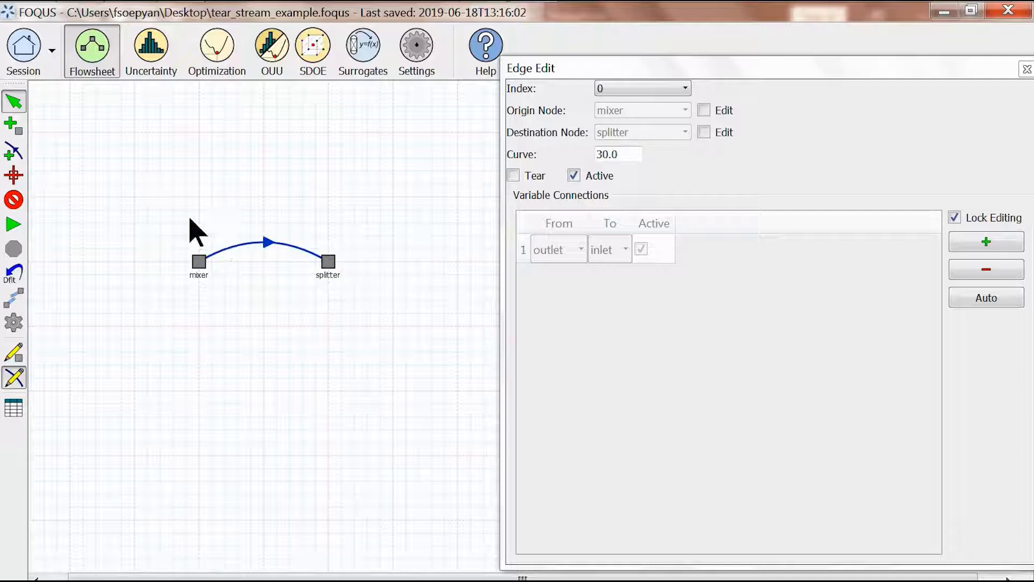
- Draw a return edge from the splitter node to the mixer node and go back to selection mode
left_click(13, 156)
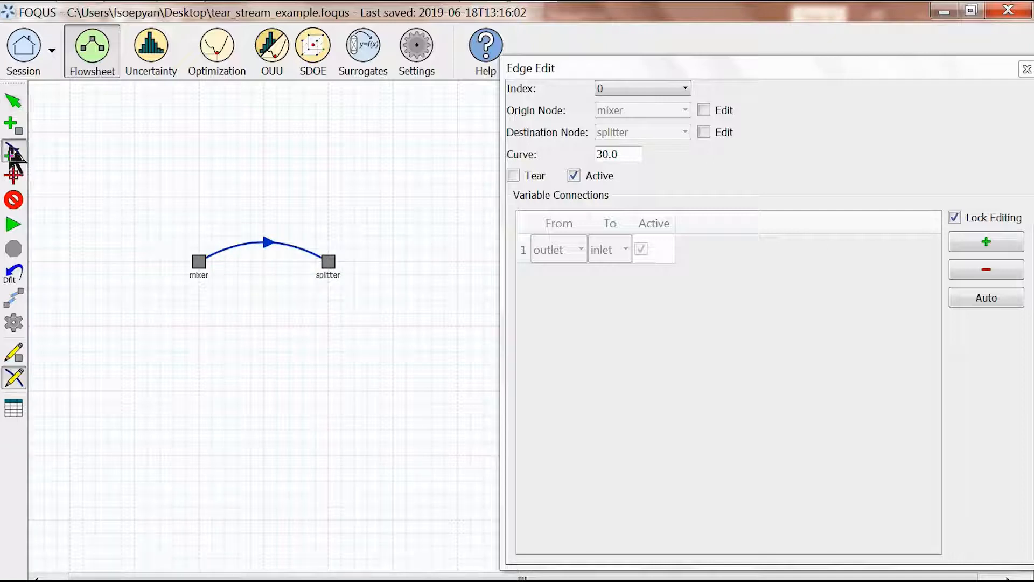
left_click(327, 264)
left_click(202, 268)
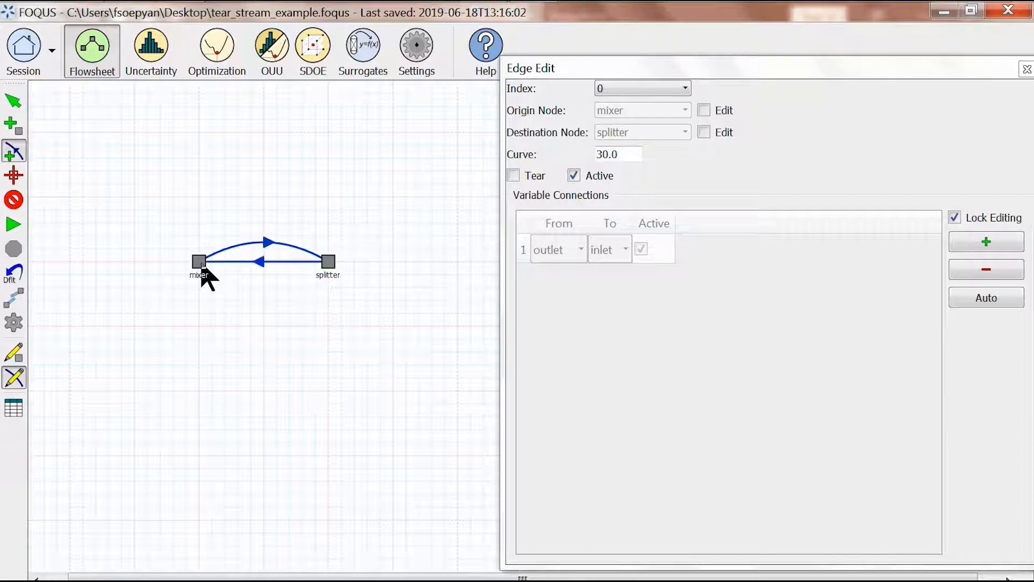
left_click(17, 102)
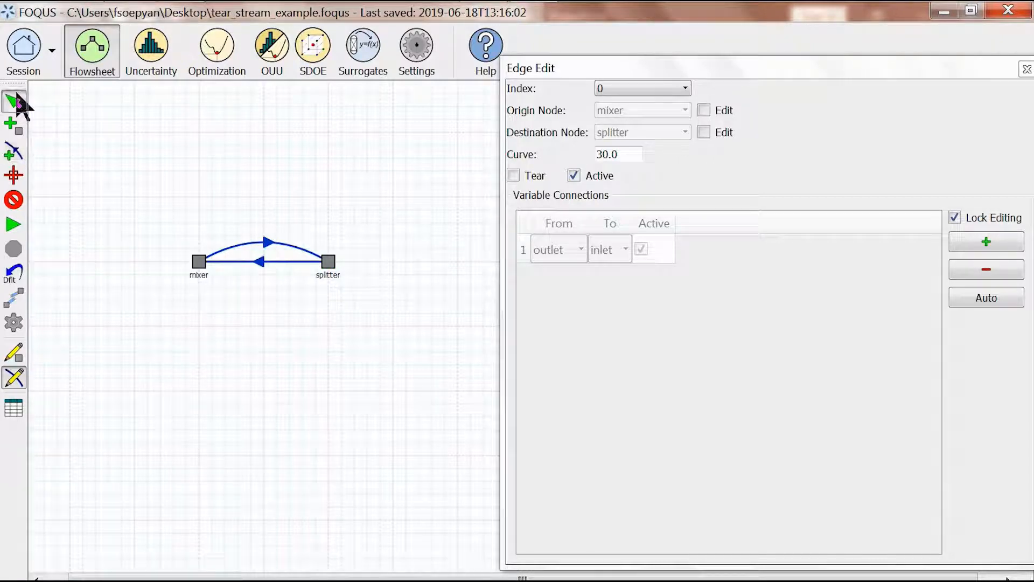
- Automatically connect the recycle variables on the splitter-to-mixer edge, lock its editing, and close the edge editor
left_click(262, 263)
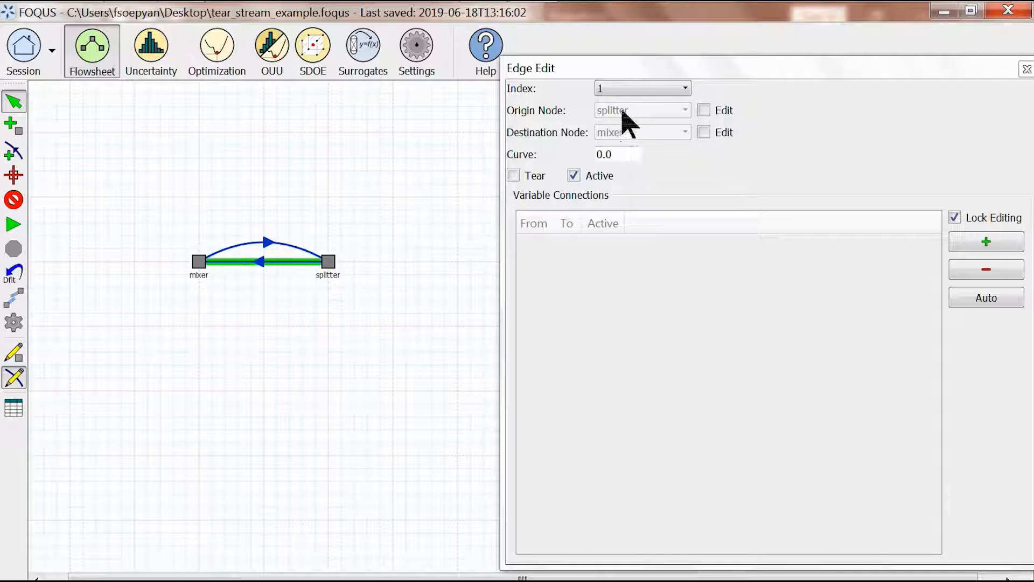
left_click(953, 218)
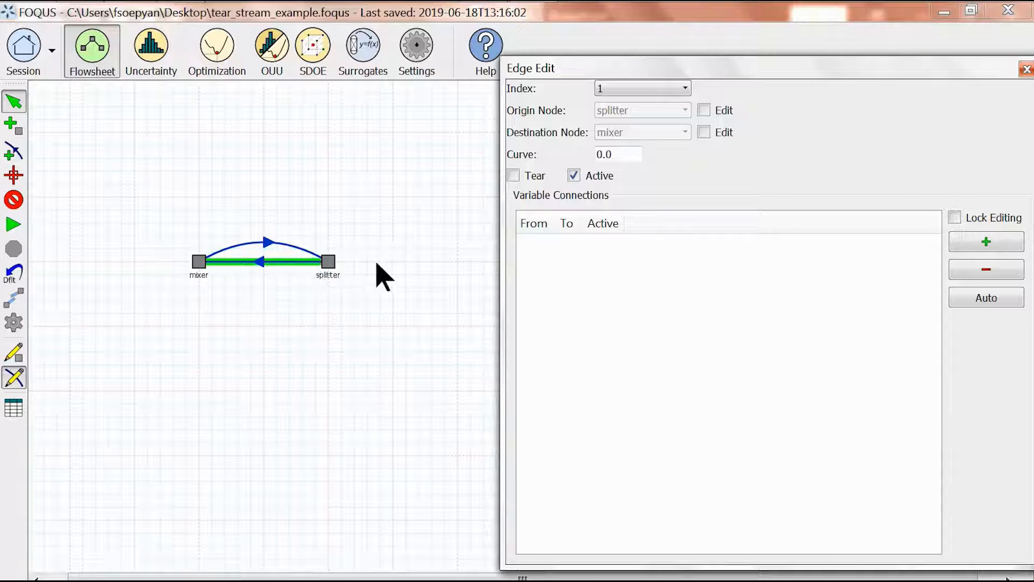
left_click(980, 298)
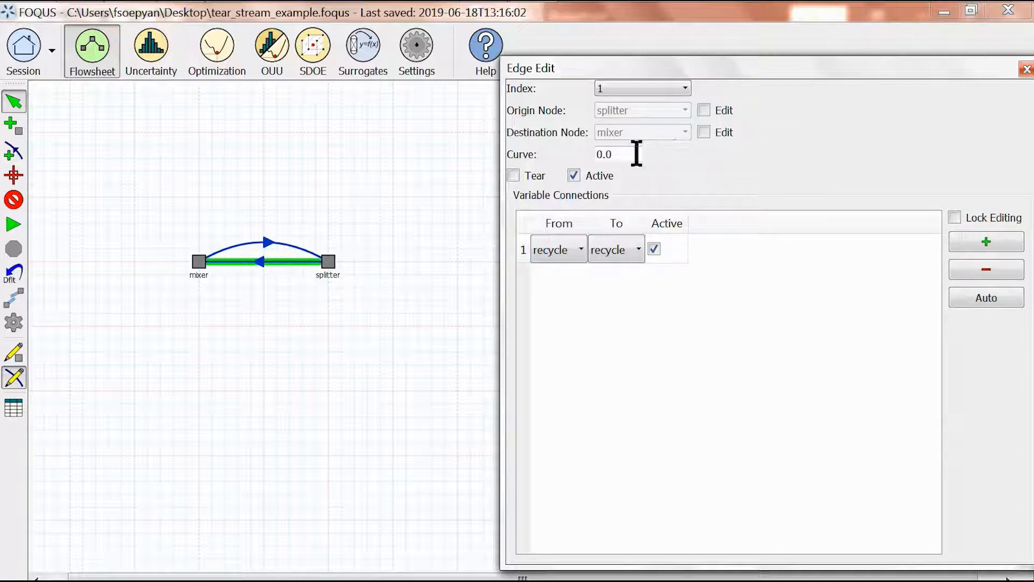
left_click(954, 218)
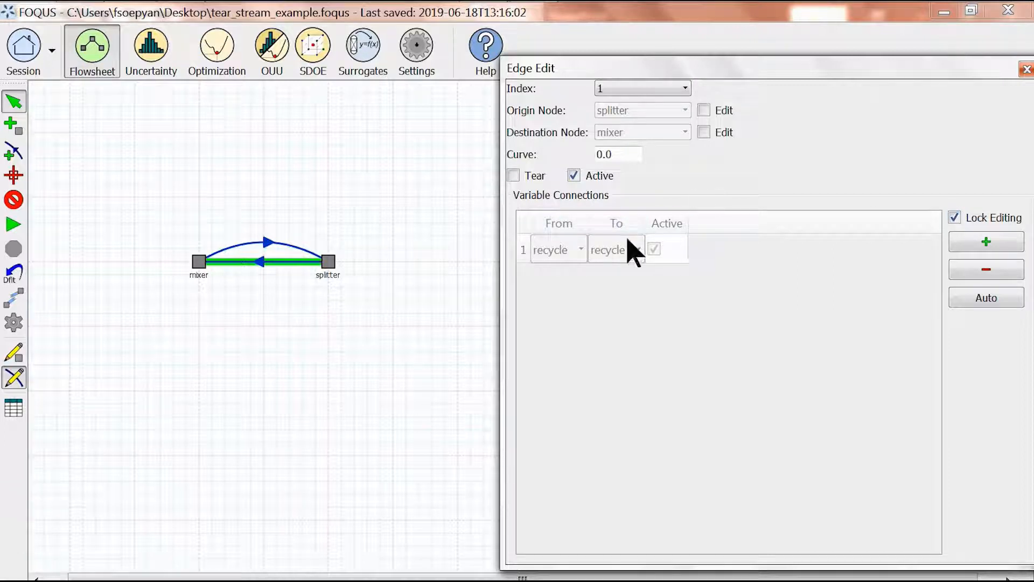
left_click(1026, 69)
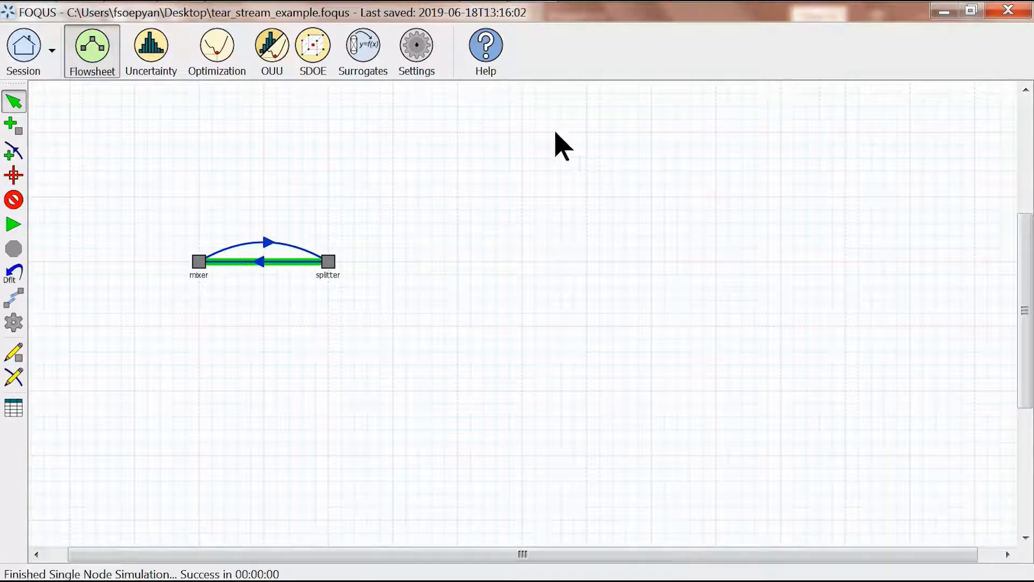
left_click(193, 192)
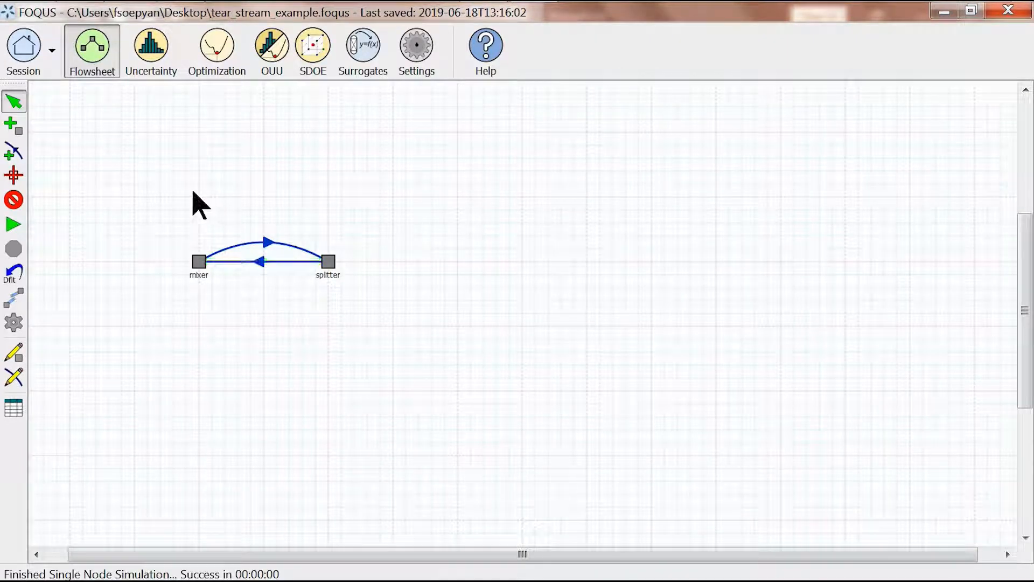
- Automatically select the tear edge and check how the mixer's and splitter's input variables are connected in the node editor
left_click(16, 297)
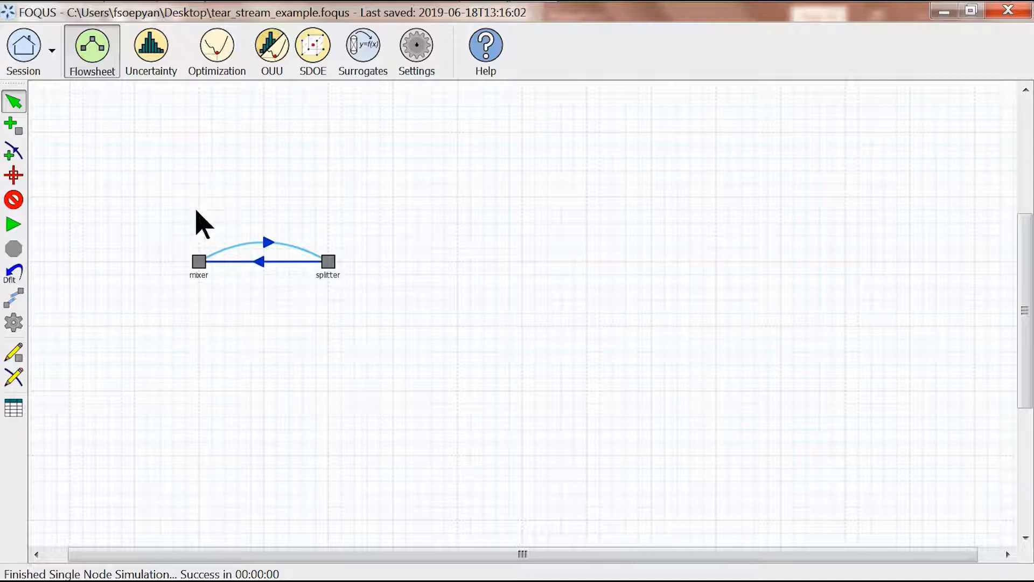
left_click(16, 353)
left_click(198, 261)
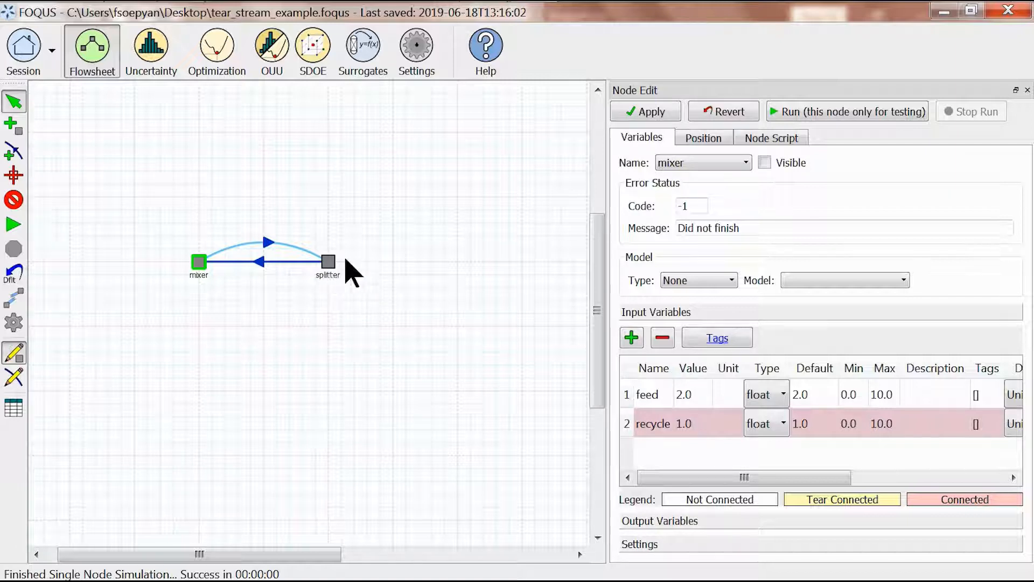
left_click(330, 265)
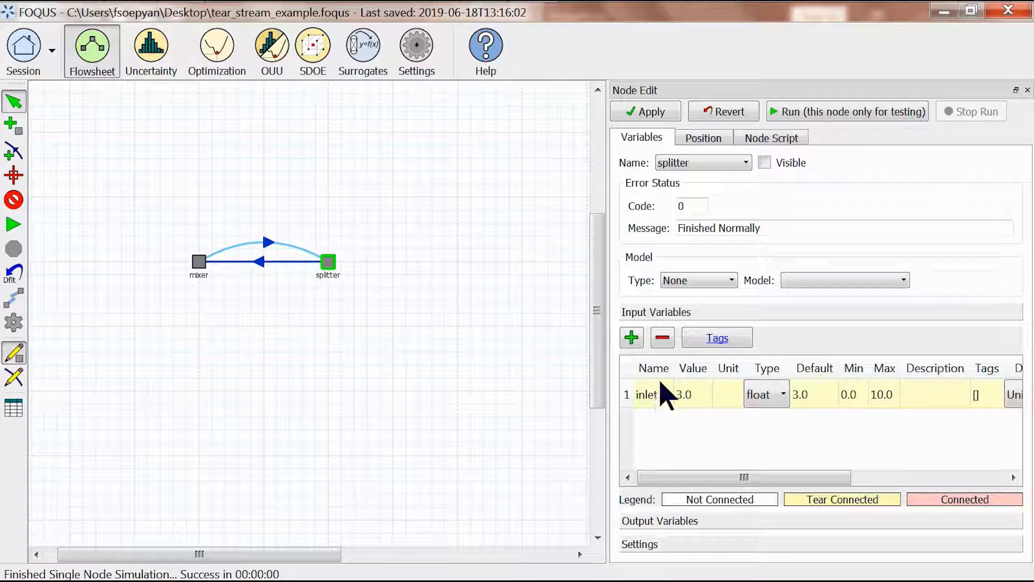
- Open the tear solver settings, review the default solver choices, and switch to PowerPoint to read the tear stream convergence methods slide
left_click(14, 323)
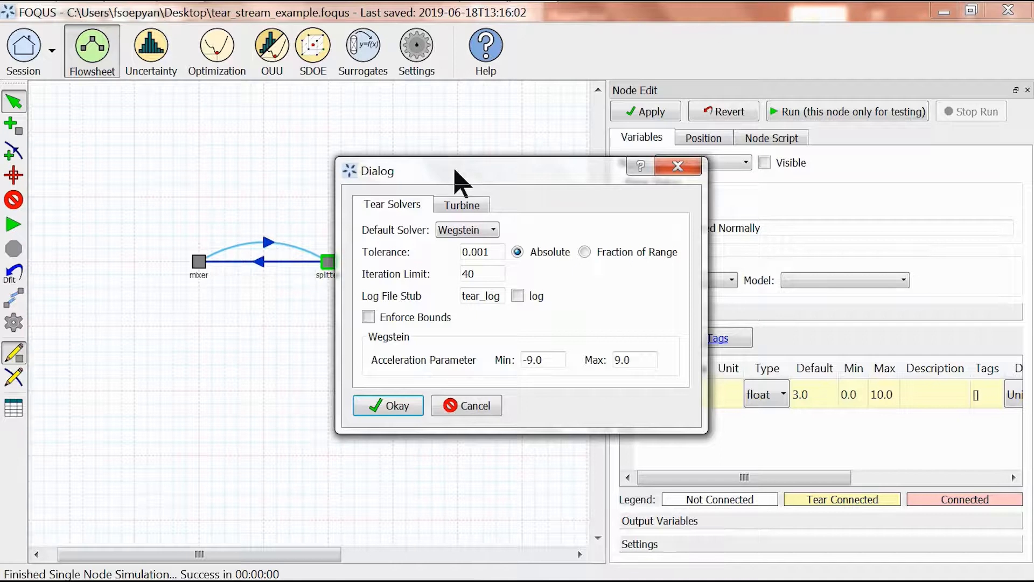
left_click_drag(457, 180, 521, 156)
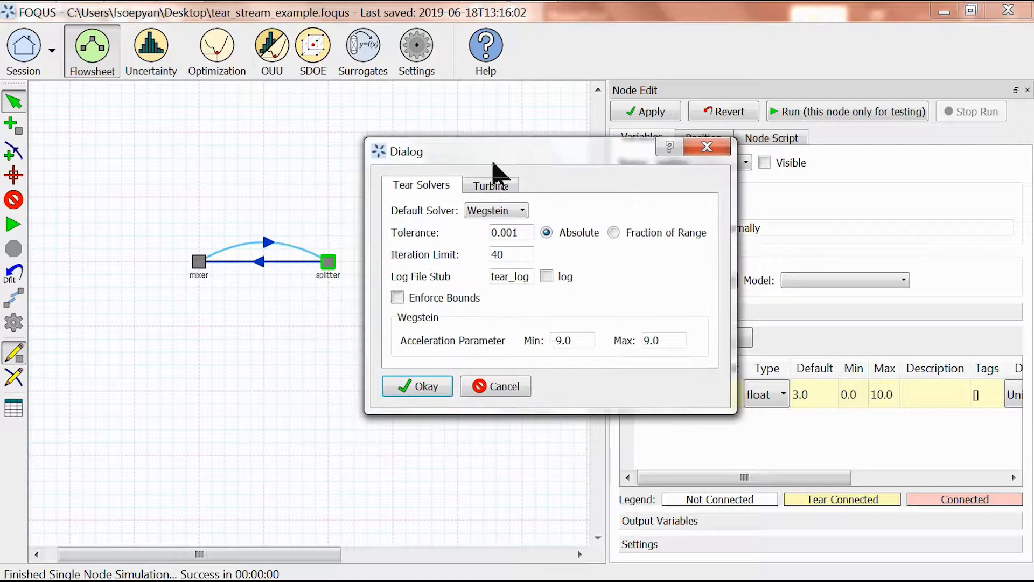
left_click(478, 215)
left_click(480, 214)
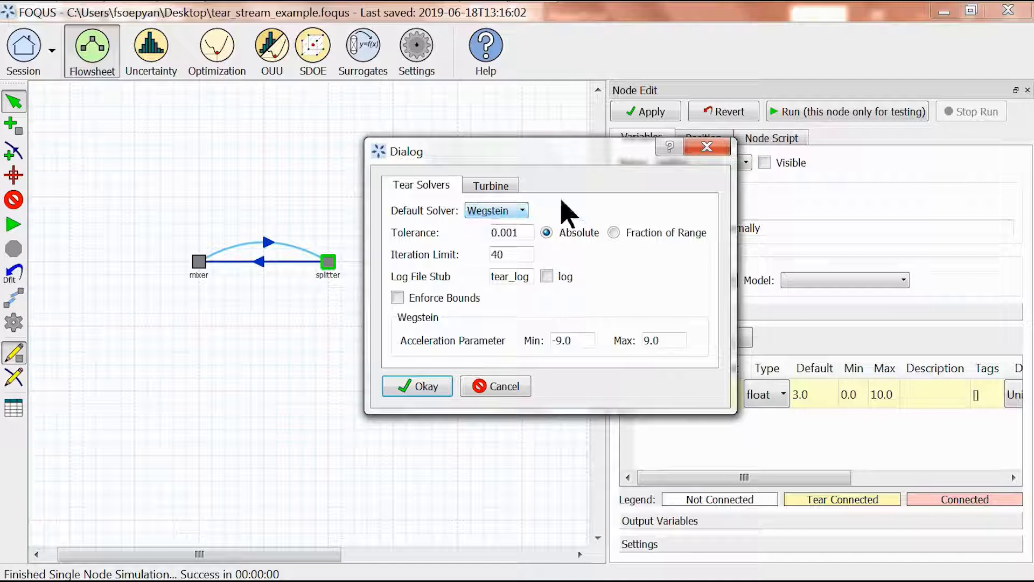
key("alt+Tab")
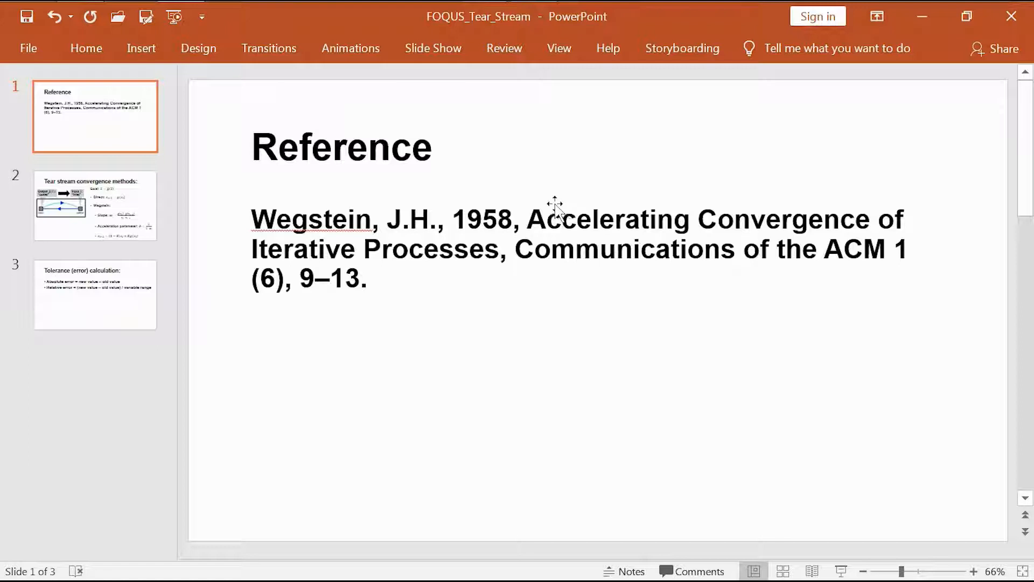
scroll(539, 205, "down", 1)
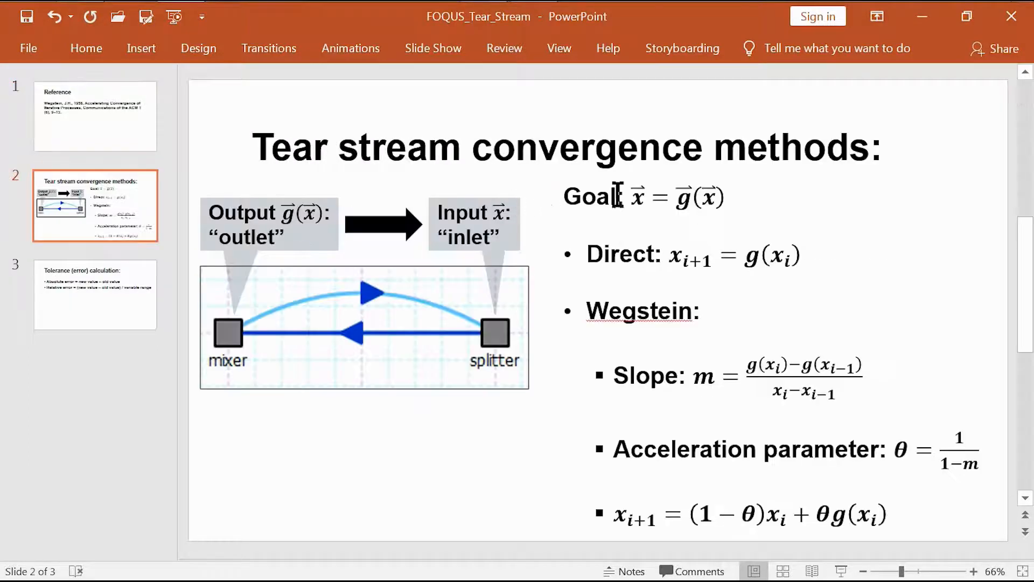
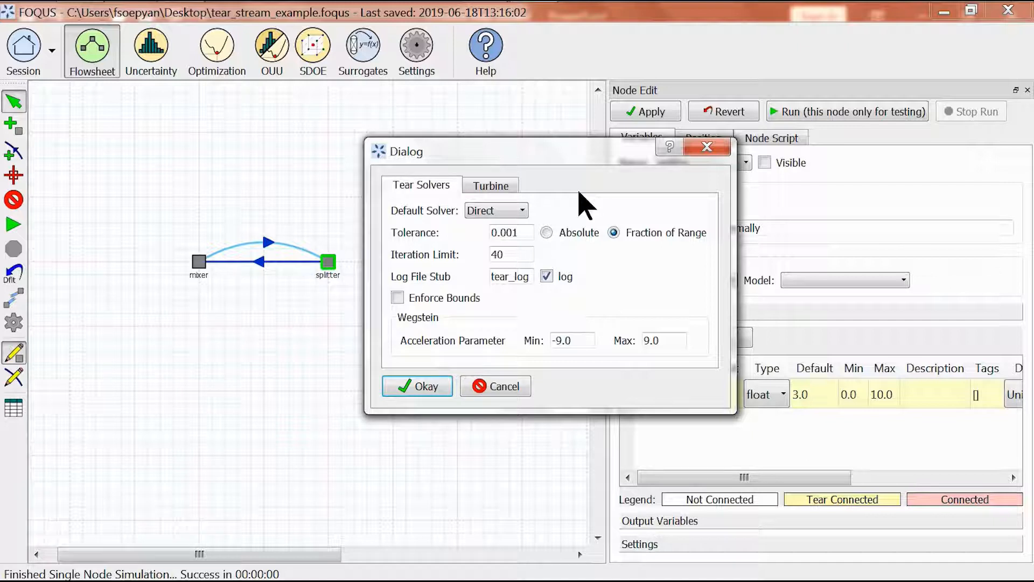
- Enable Enforce Bounds in the tear solver settings, accept them, and save the session with an empty change log entry
left_click(398, 298)
left_click(423, 386)
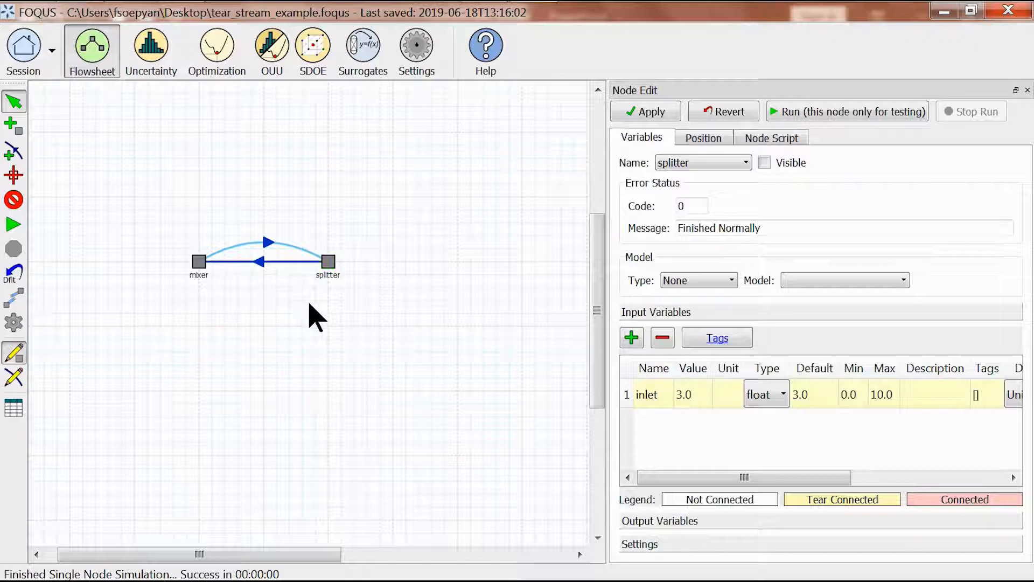
key("ctrl+s")
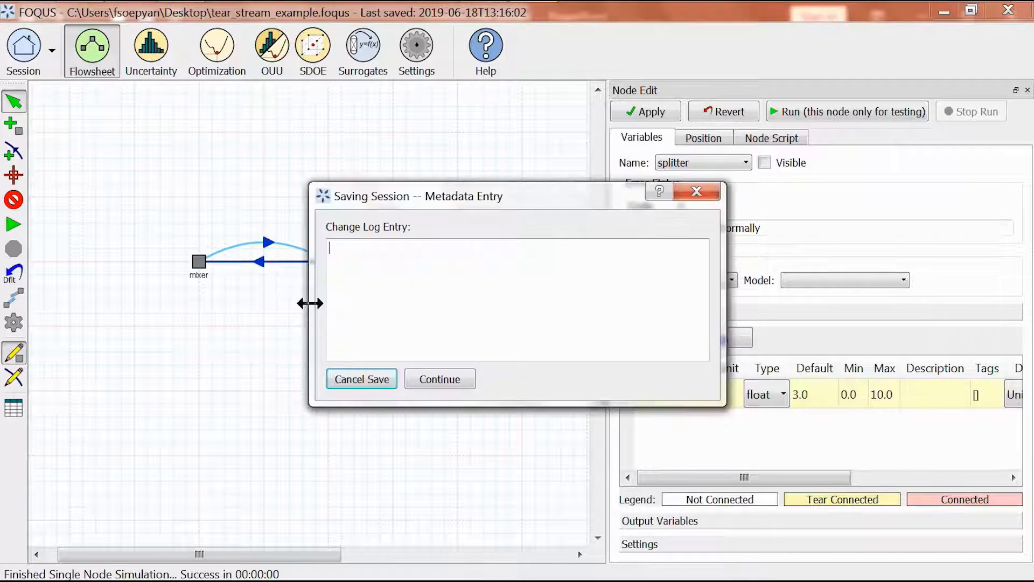
left_click(466, 386)
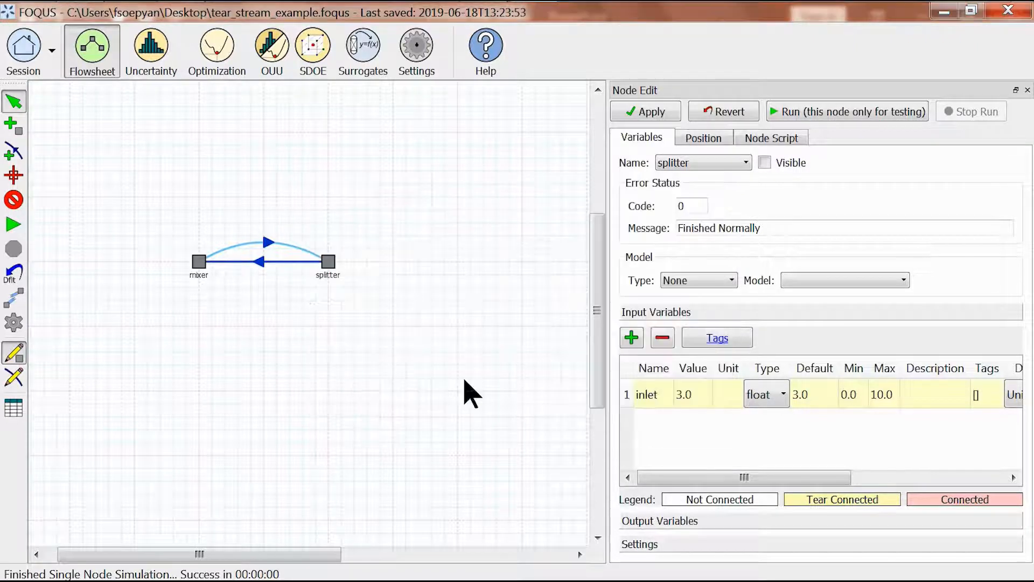
- Run the whole flowsheet simulation and examine the mixer node's resulting input values
left_click(12, 225)
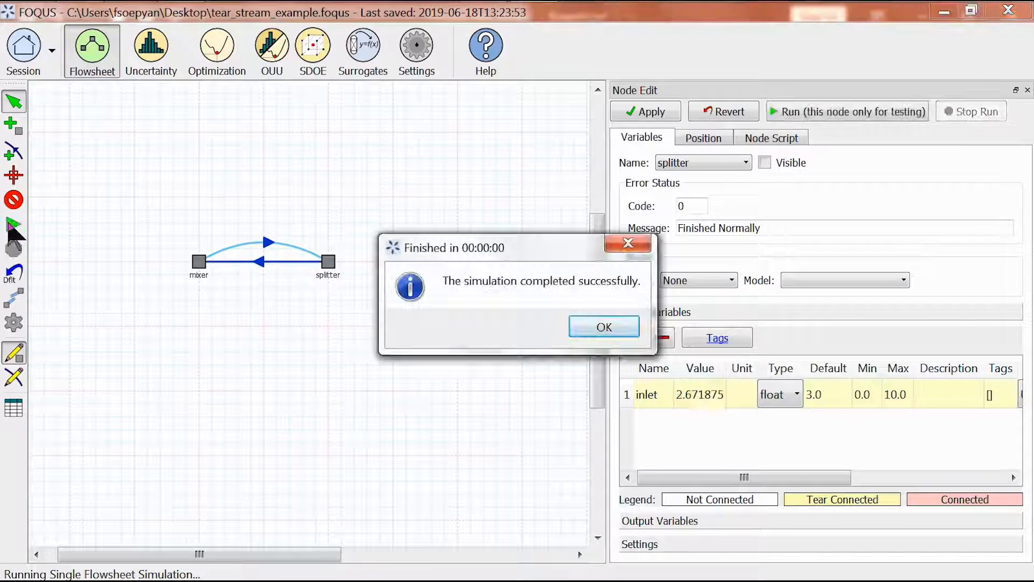
key("Return")
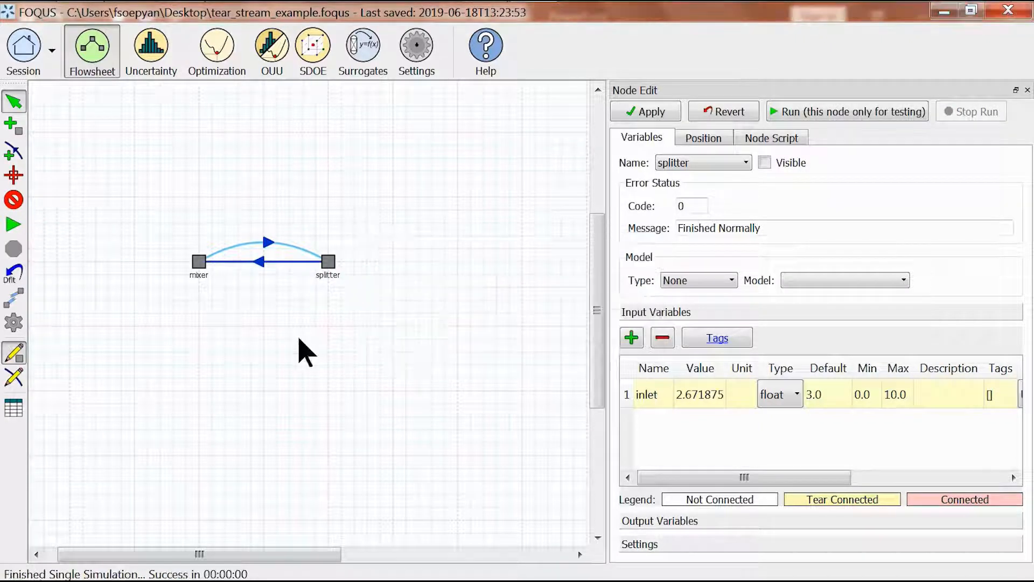
left_click(204, 266)
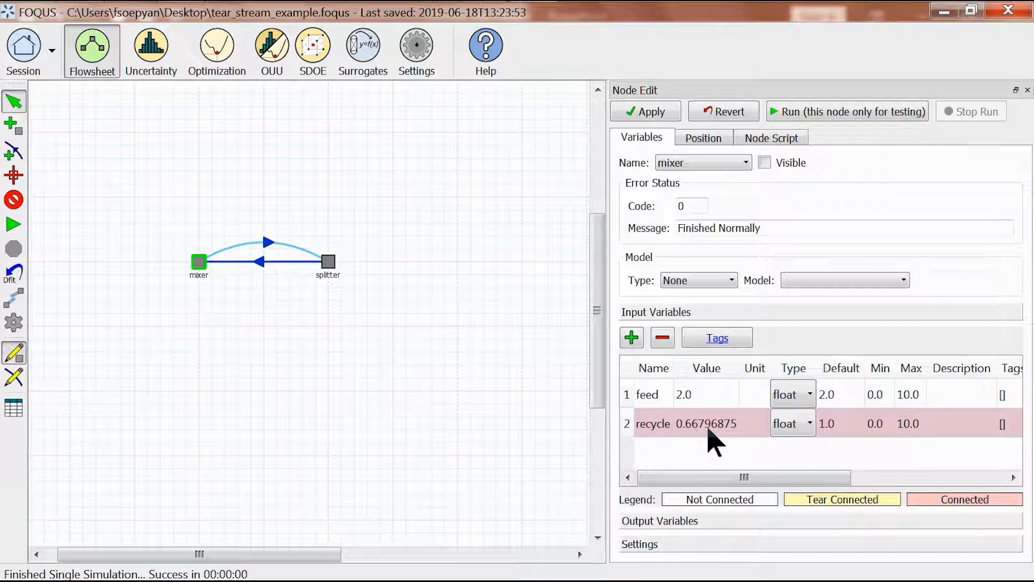
- Compare the mixer's outlet value with the splitter's inlet, outlet and recycle values to check how closely the tear stream converged
left_click(678, 523)
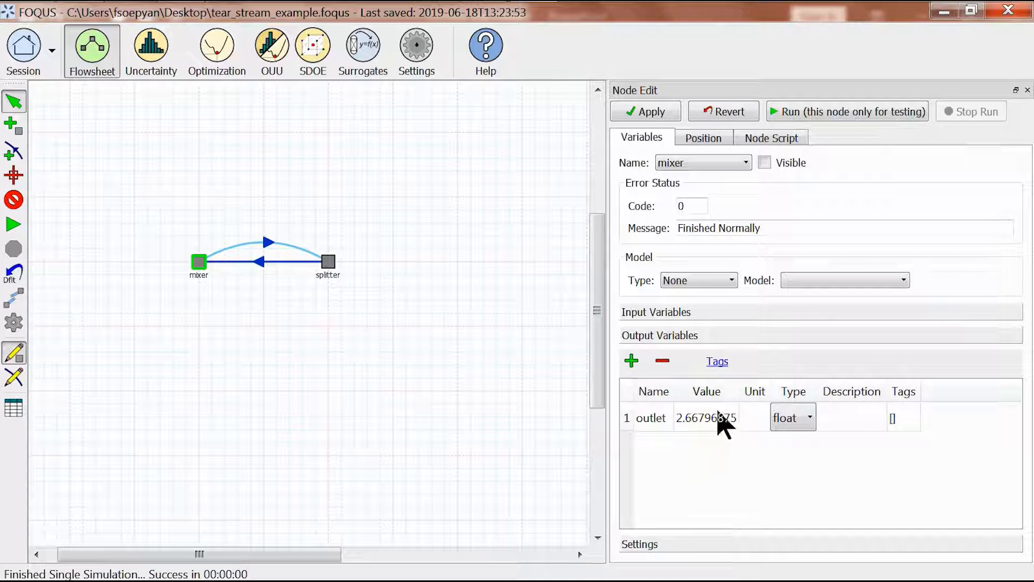
left_click(647, 314)
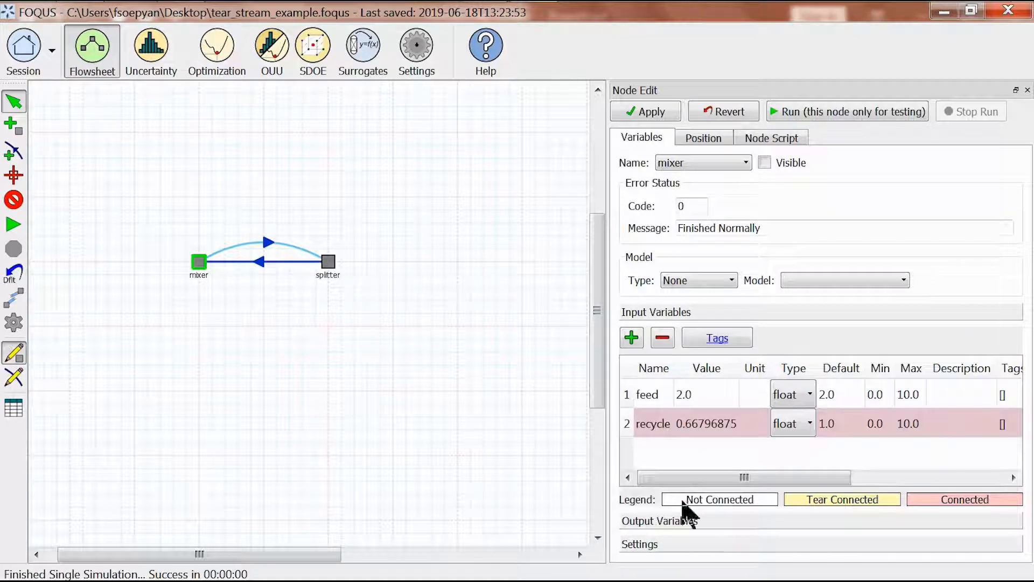
left_click(682, 521)
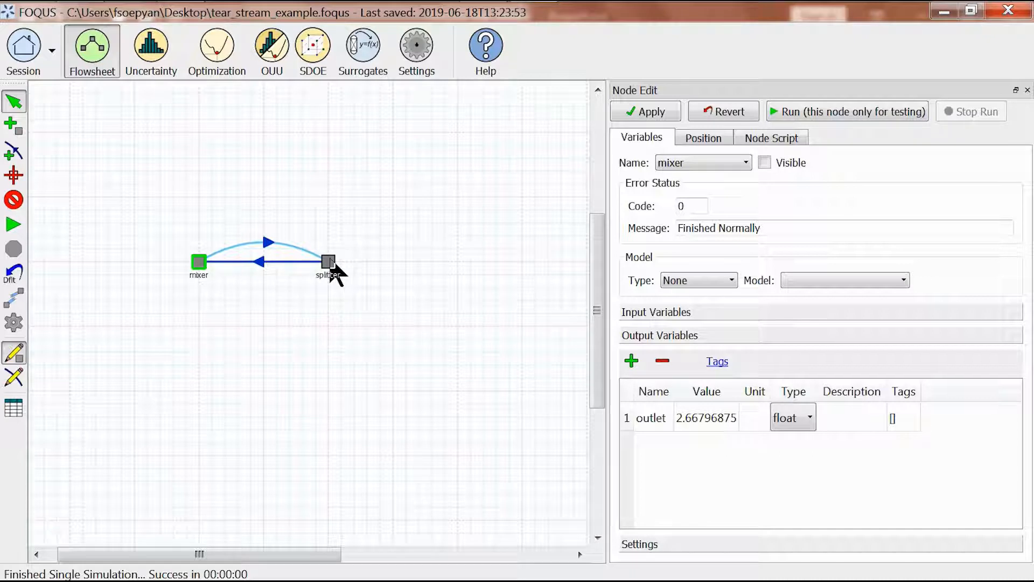
left_click(330, 263)
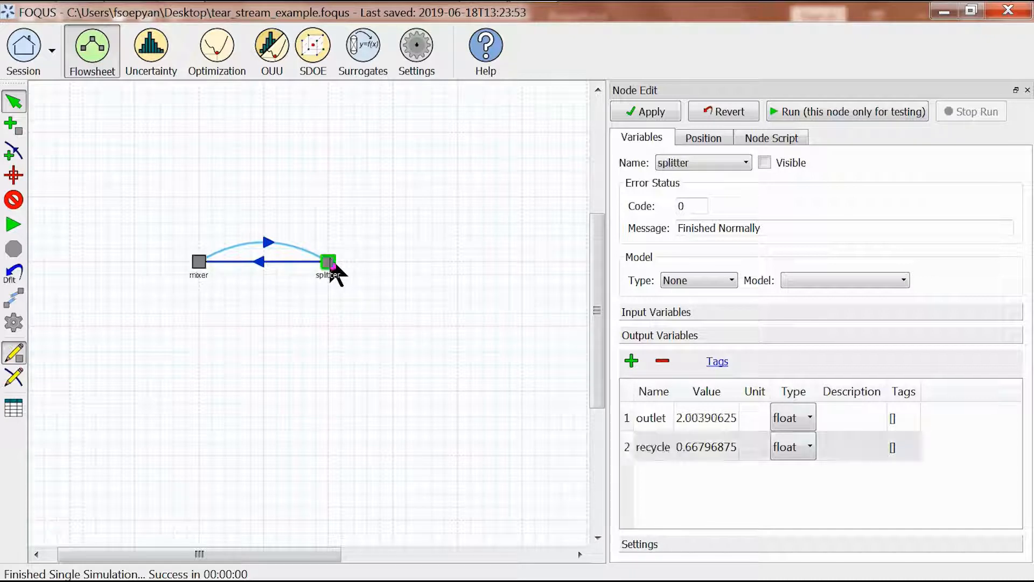
left_click(653, 314)
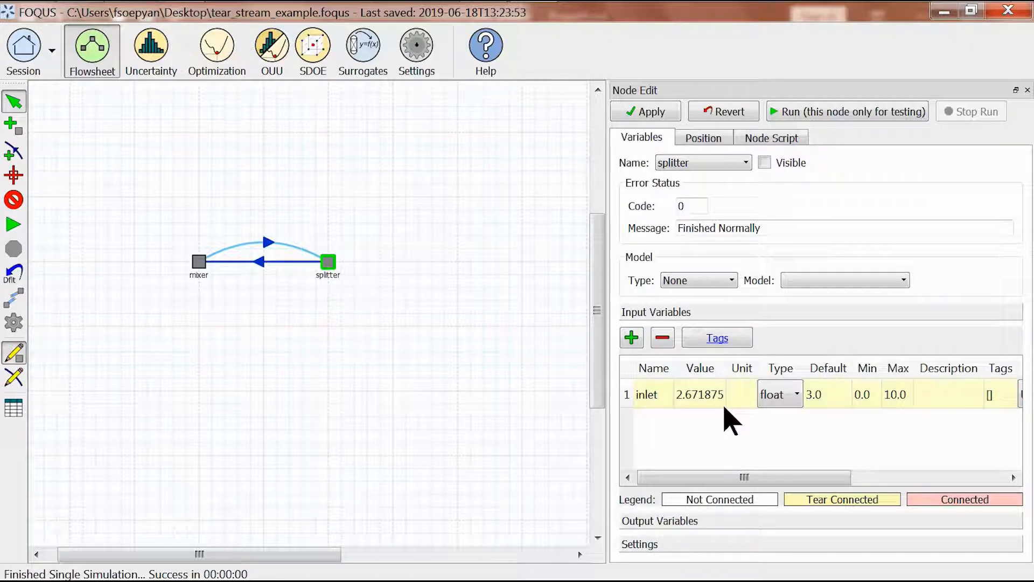
left_click(199, 262)
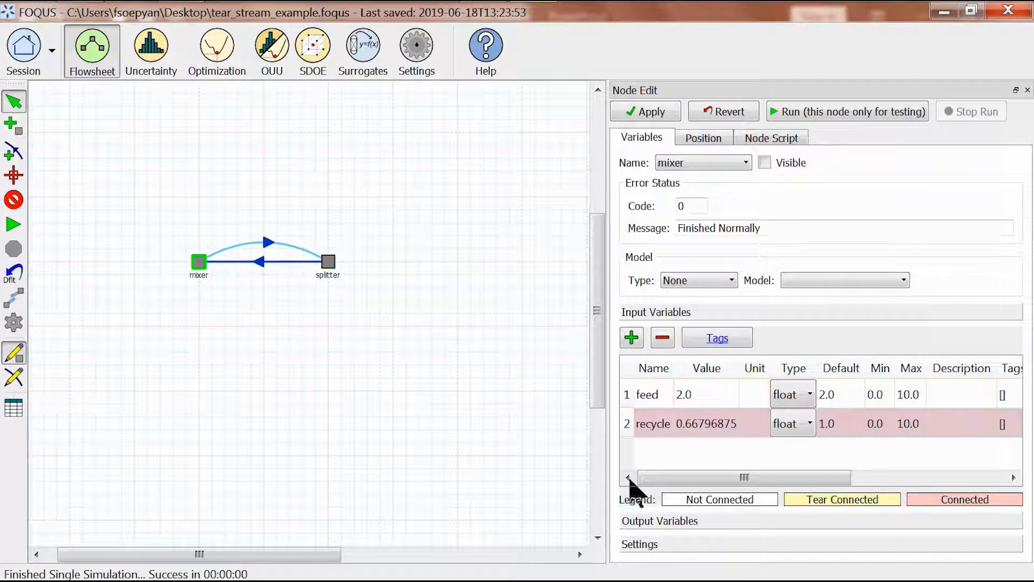
left_click(672, 521)
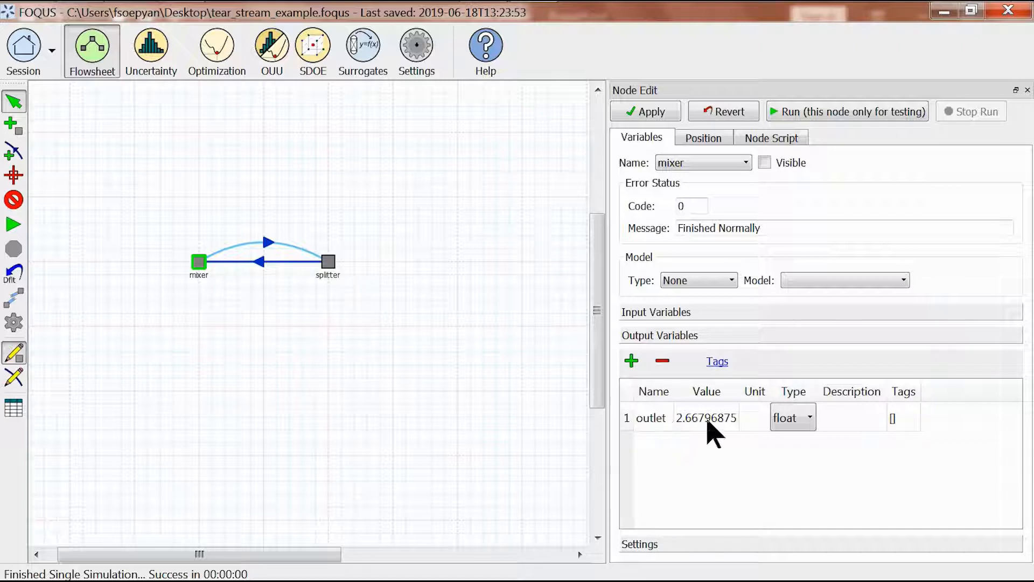
left_click(329, 264)
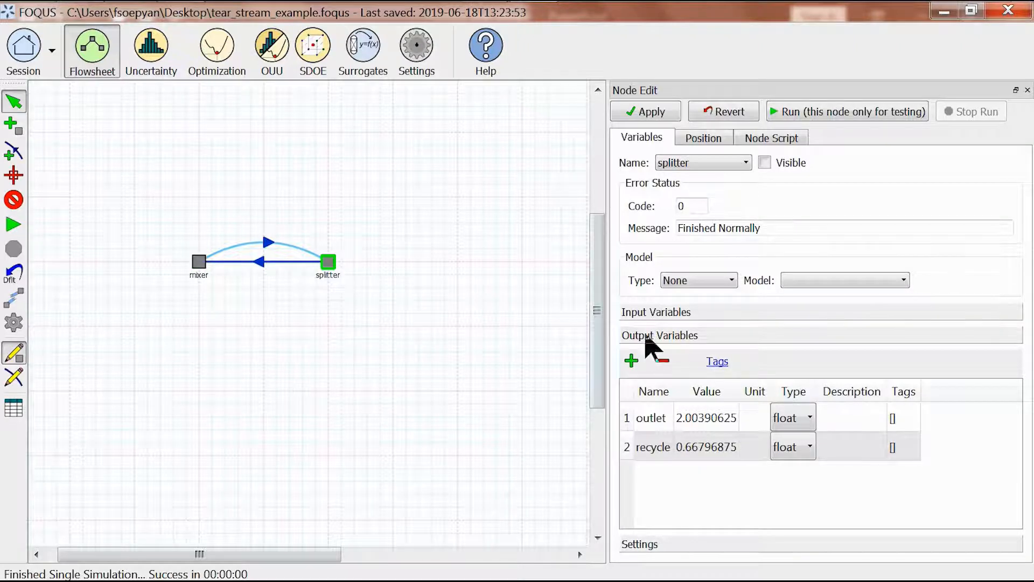
left_click(643, 313)
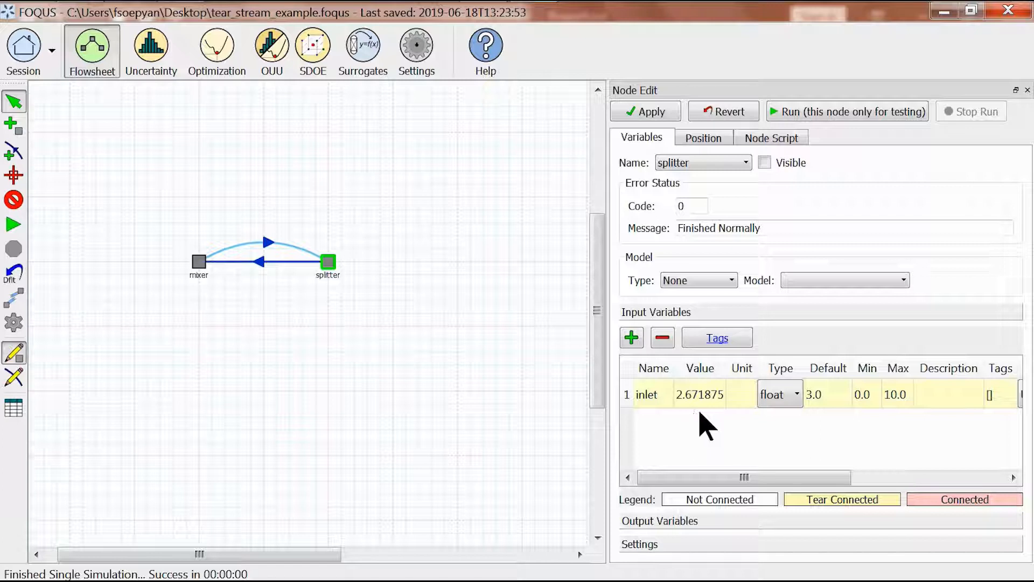
- Tighten the tear solver tolerance to 0.0001 and rerun the whole flowsheet simulation
left_click(24, 325)
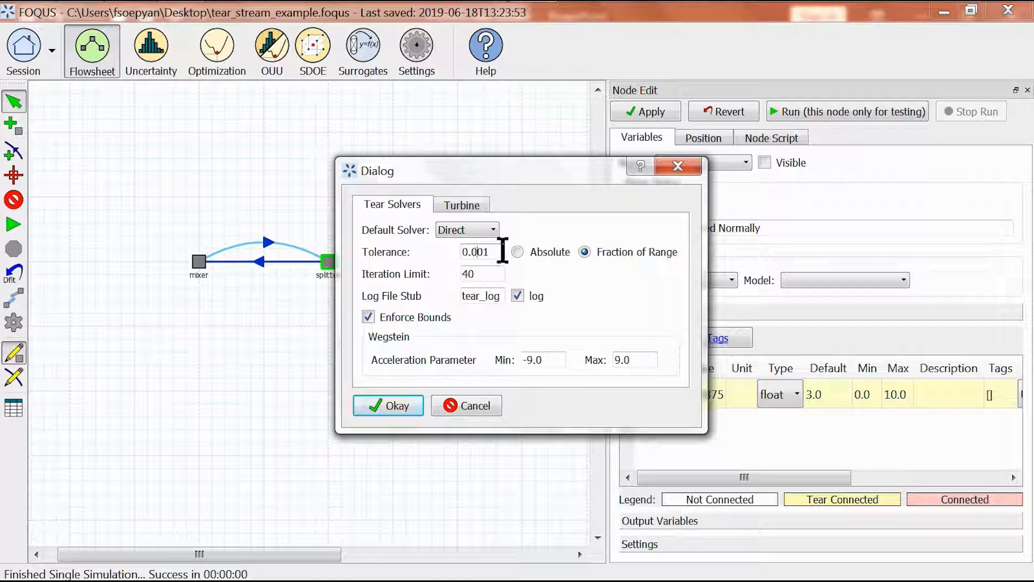
type("0")
left_click(398, 408)
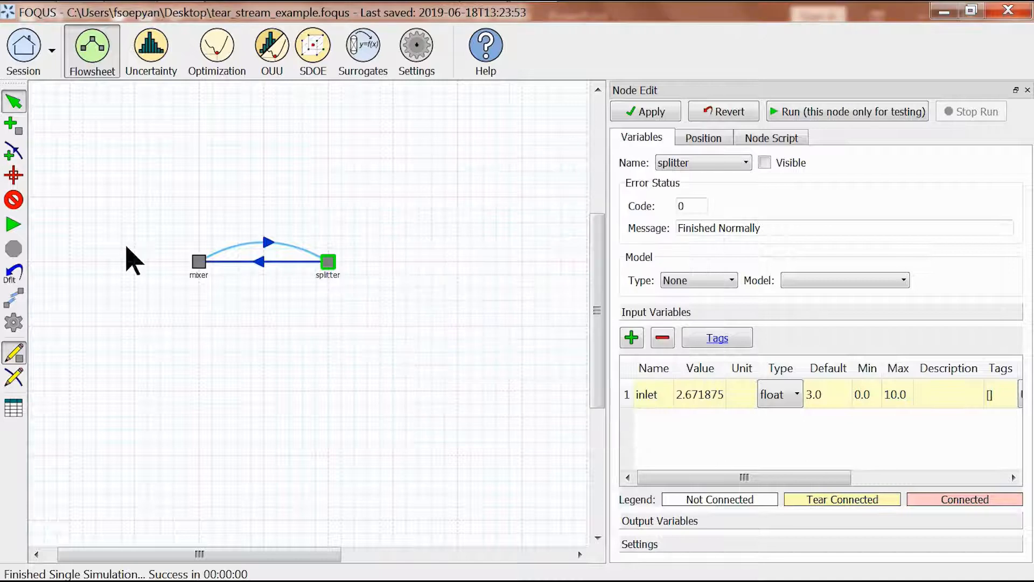
left_click(18, 228)
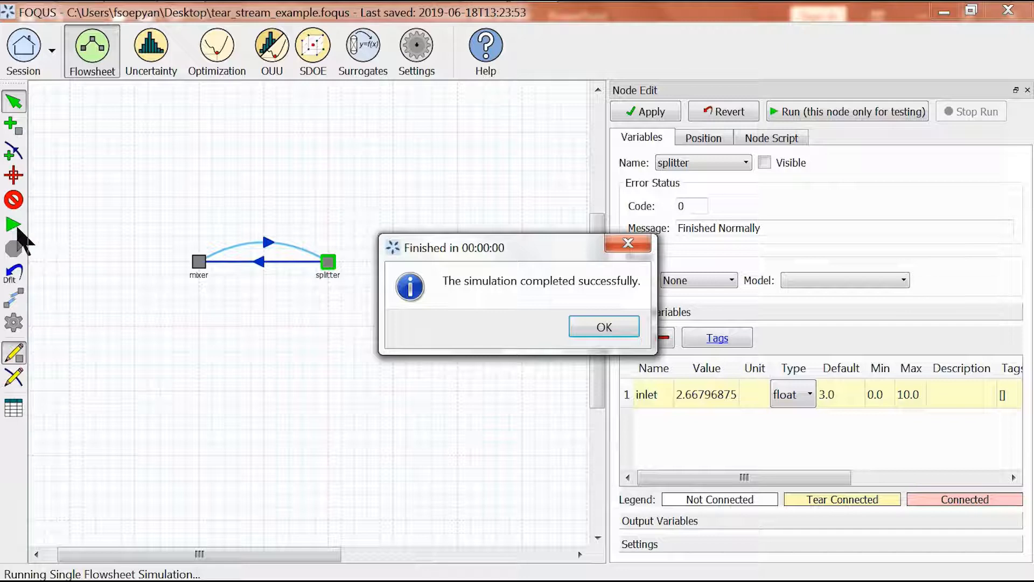
key("Return")
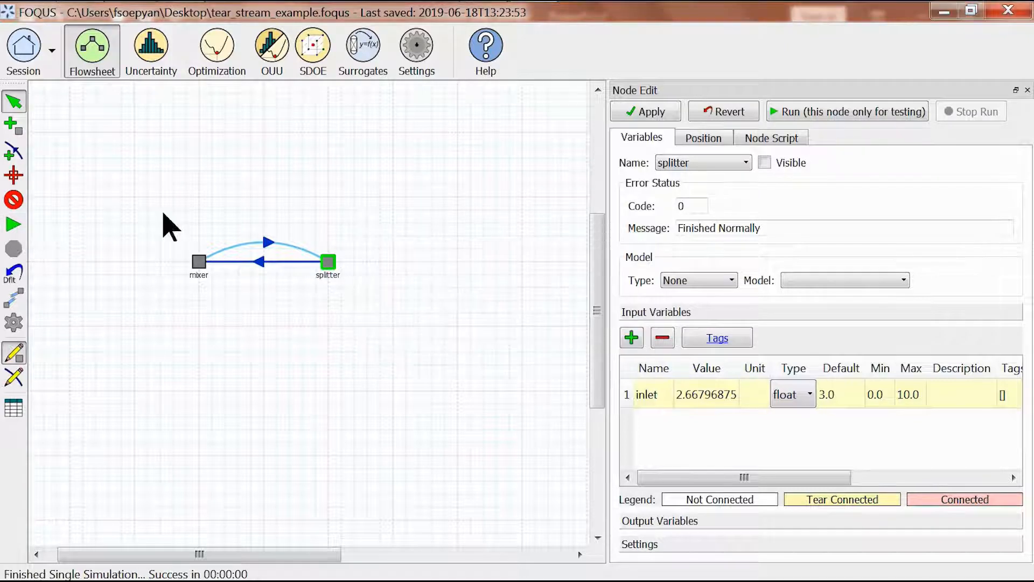
- Examine the mixer's input and outlet values against the splitter's inlet value after the 0.0001 tolerance run
left_click(199, 268)
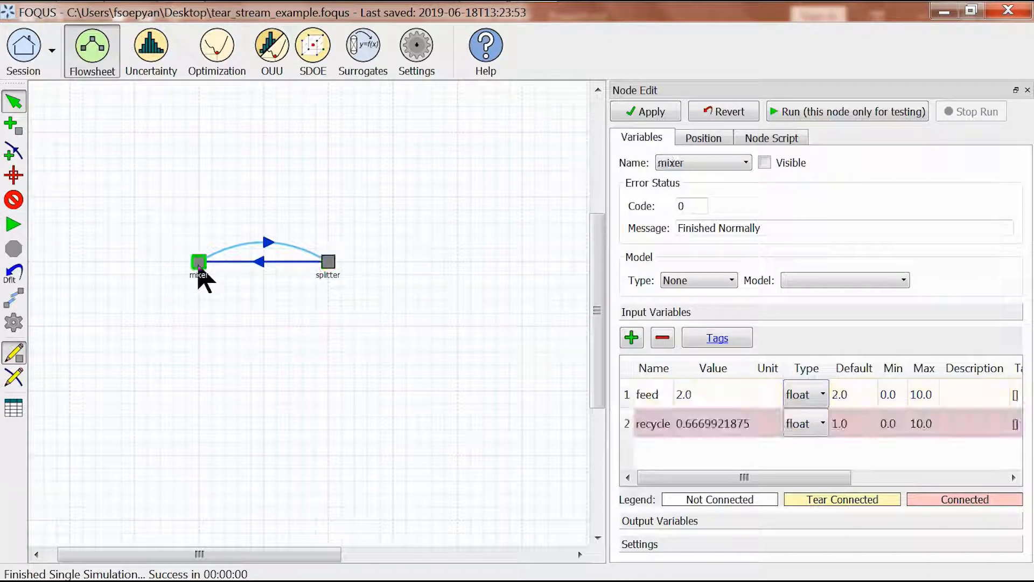
left_click(653, 521)
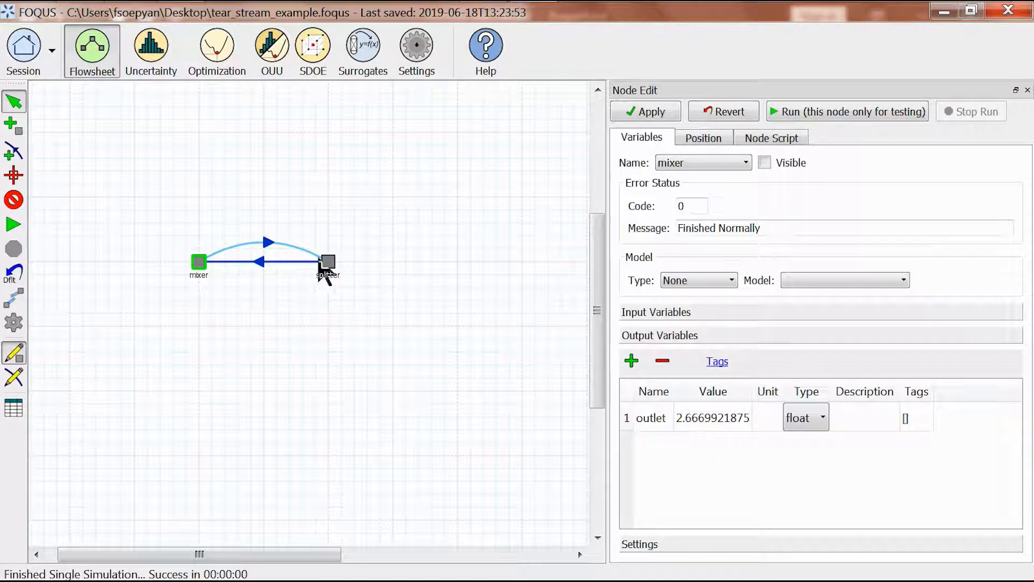
left_click(322, 260)
left_click(649, 317)
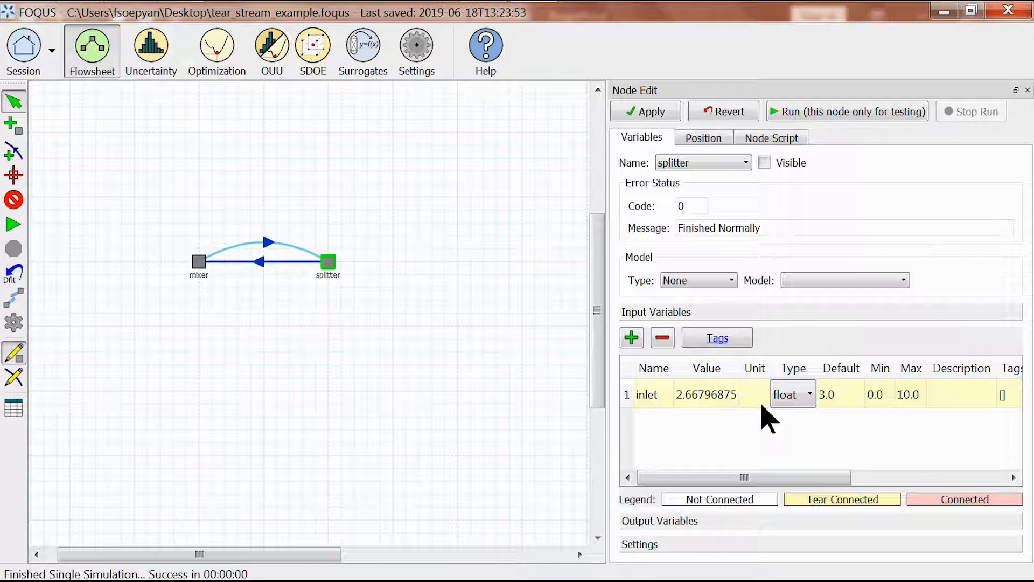
- Reduce the tear solver tolerance to 0.00001 and run the flowsheet simulation again
left_click(21, 321)
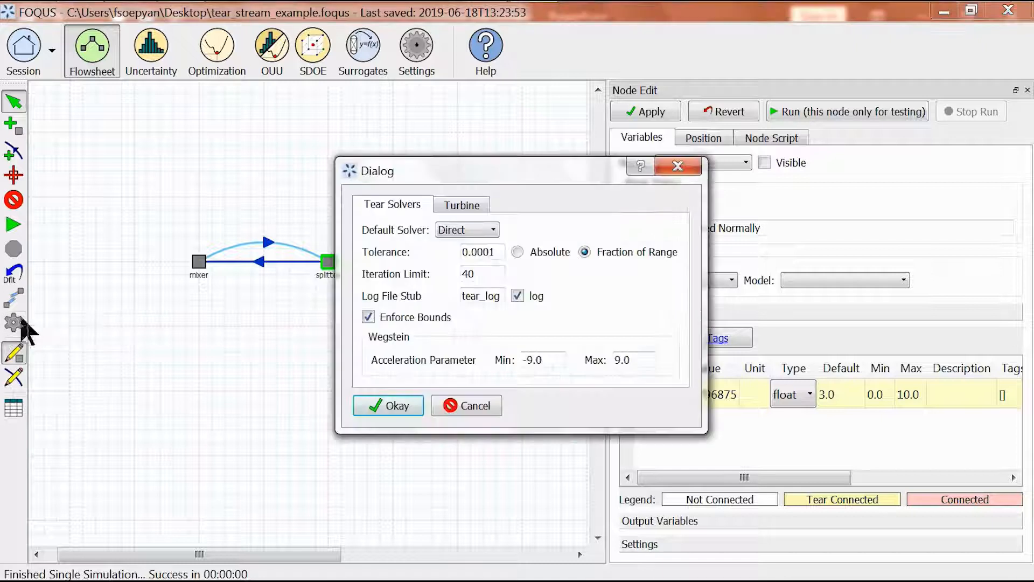
left_click(482, 252)
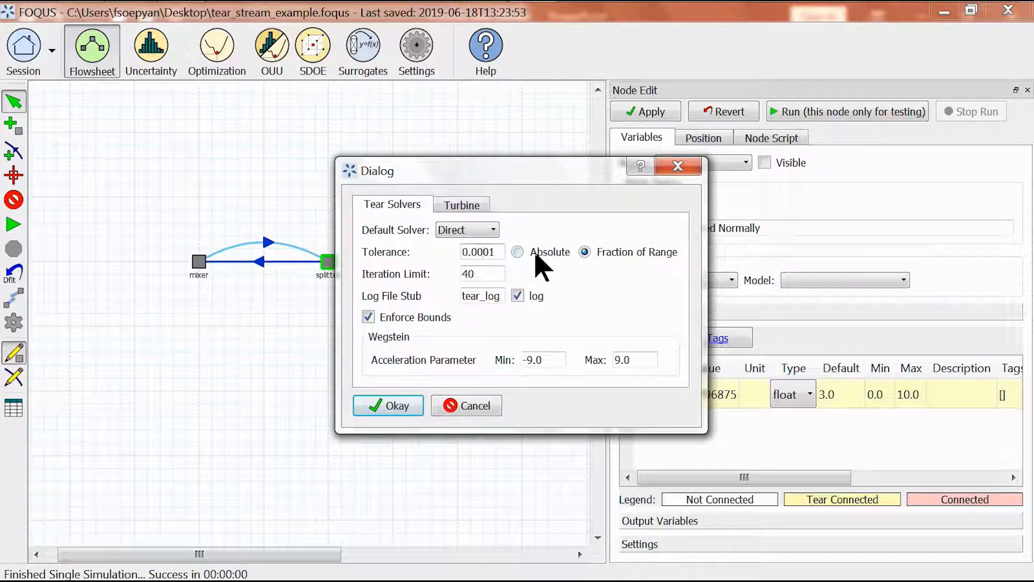
type("0")
left_click(398, 409)
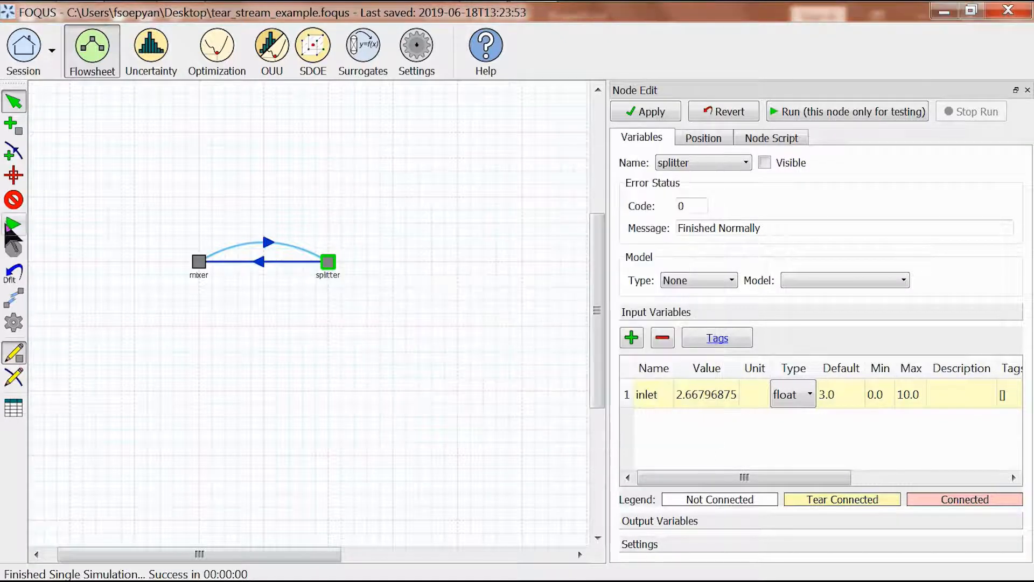
left_click(11, 225)
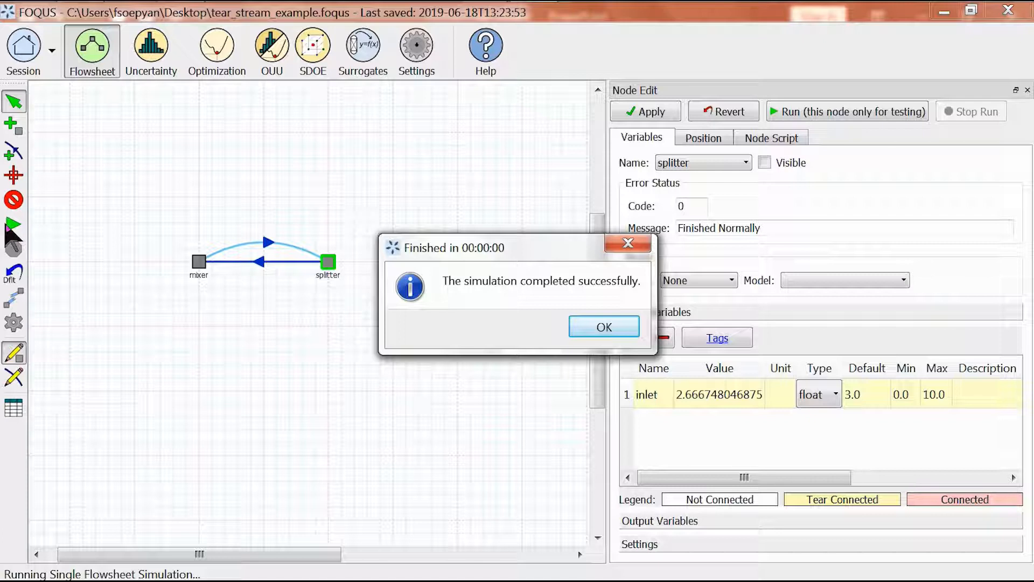
key("Return")
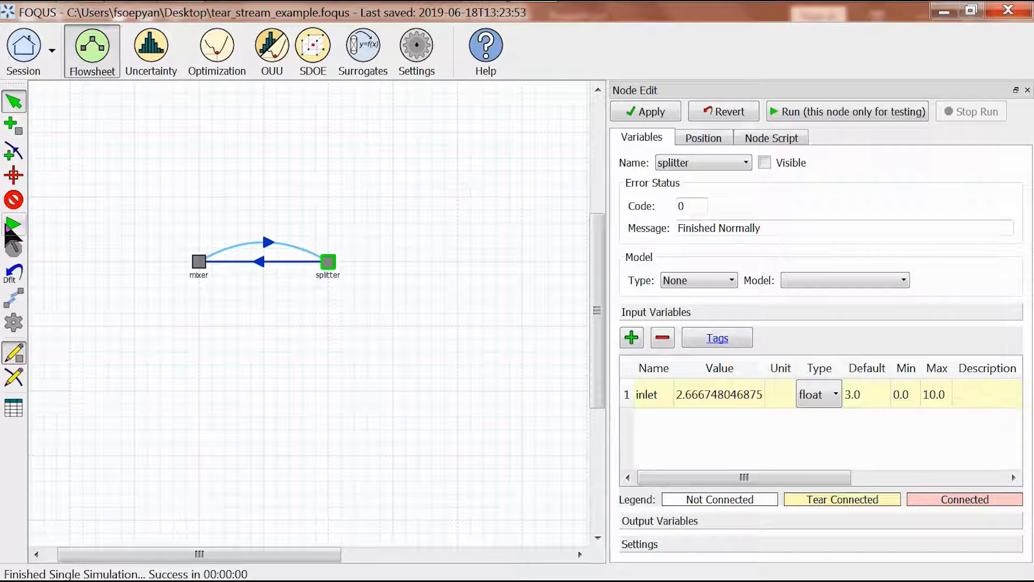
- Check the mixer's outlet and the splitter's outlet, recycle and inlet values from the 0.00001 tolerance run
left_click(199, 264)
left_click(684, 521)
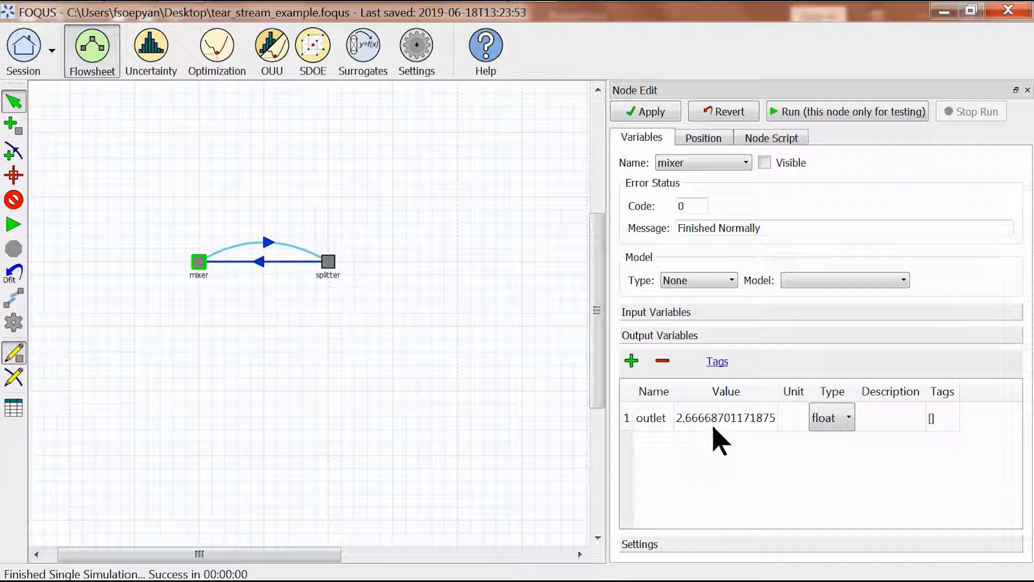
left_click(328, 262)
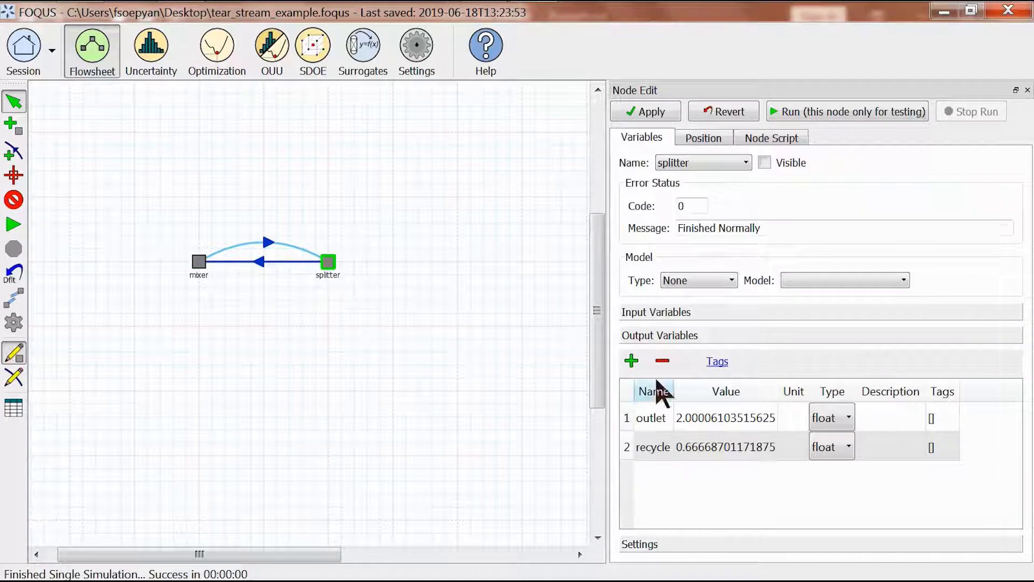
left_click(657, 316)
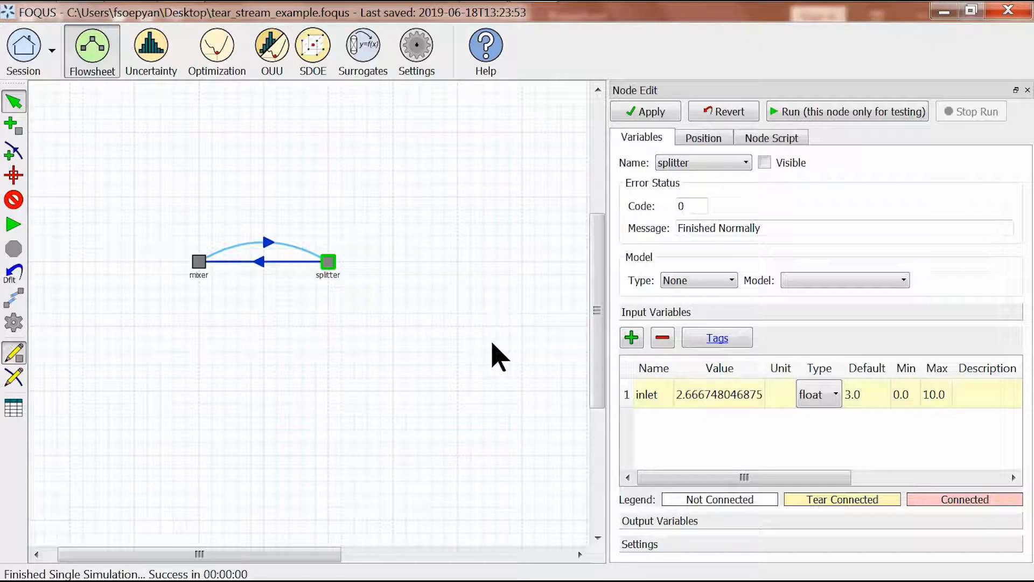
- Review the tear solver's tolerance, iteration limit and log file settings, accepting them without changes
left_click(14, 323)
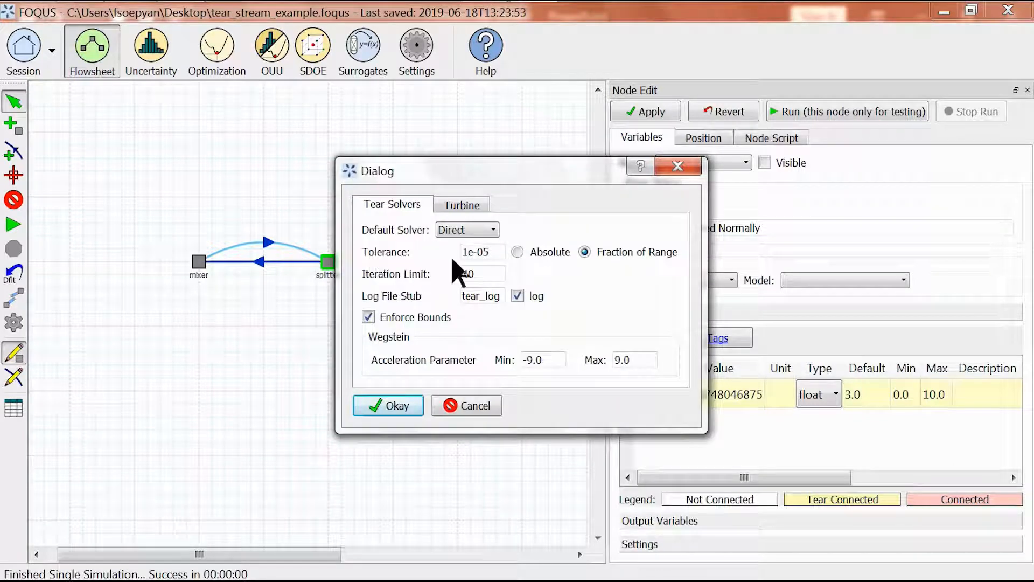
left_click(395, 409)
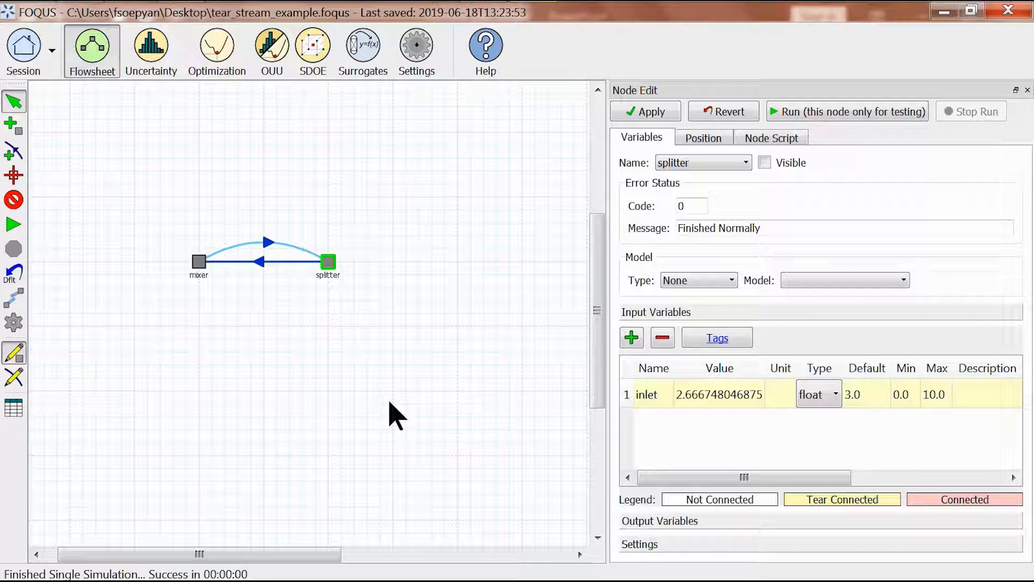
left_click(13, 323)
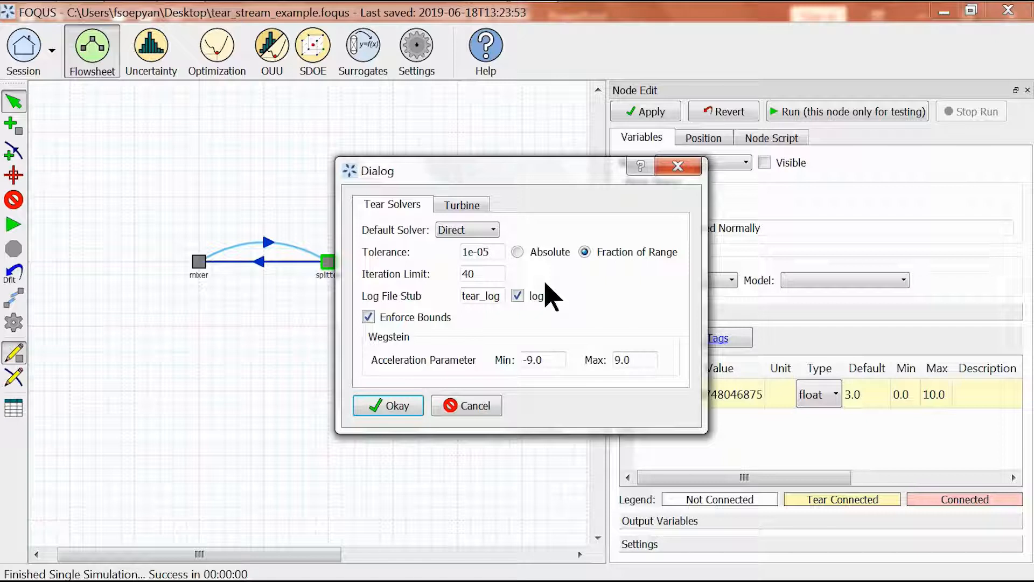
left_click(401, 408)
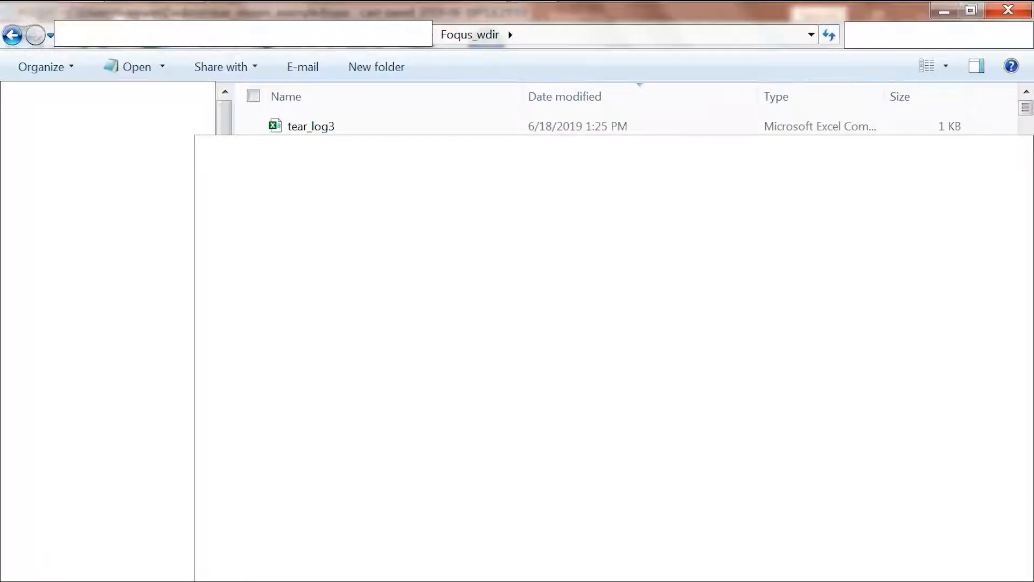
- Open tear_log3 from the Foqus_wdir folder in Excel and autofit columns D to K to the row 2 values
left_click(311, 127)
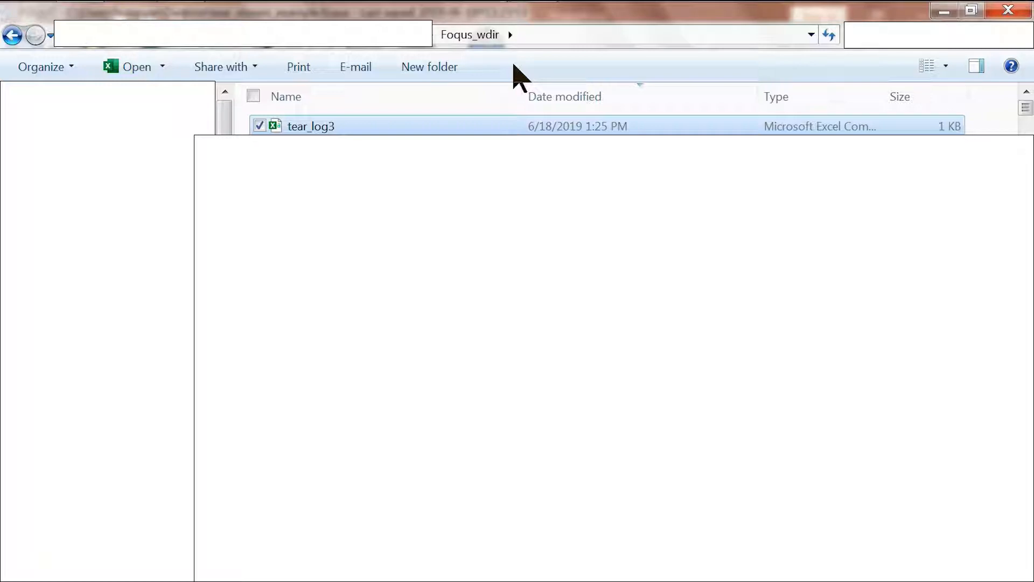
key("Return")
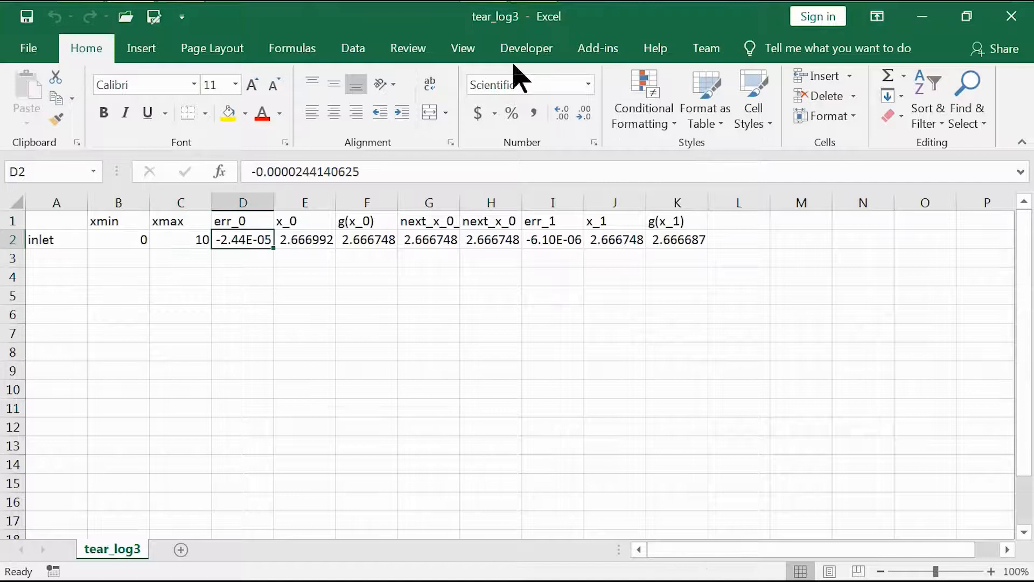
key("alt")
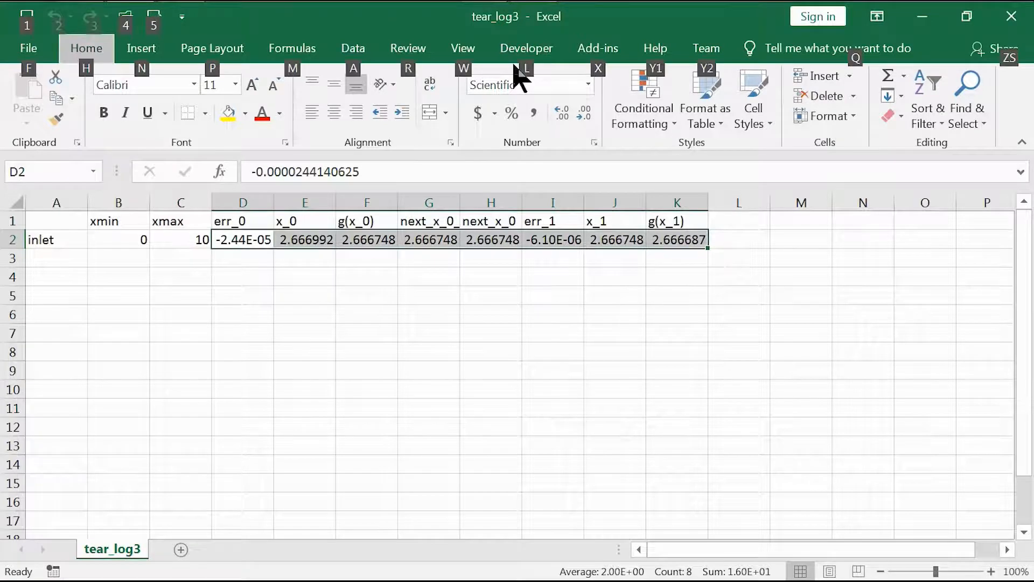
key("h")
key("o")
key("i")
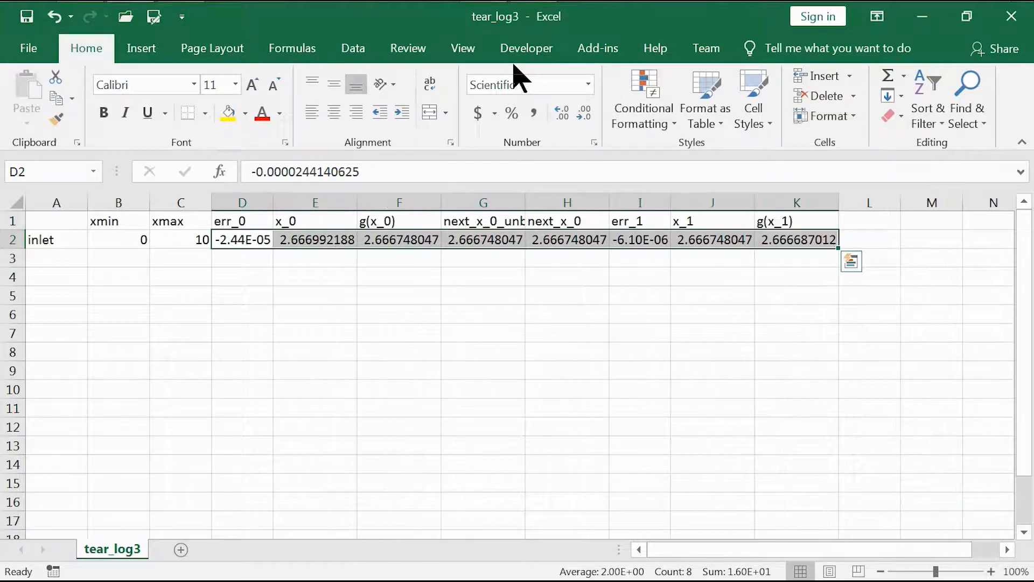
- Examine the inlet variable's bounds, errors and iteration values in the tear log, and switch back to FOQUS
key("Left")
key("Left")
key("Left")
key("Up")
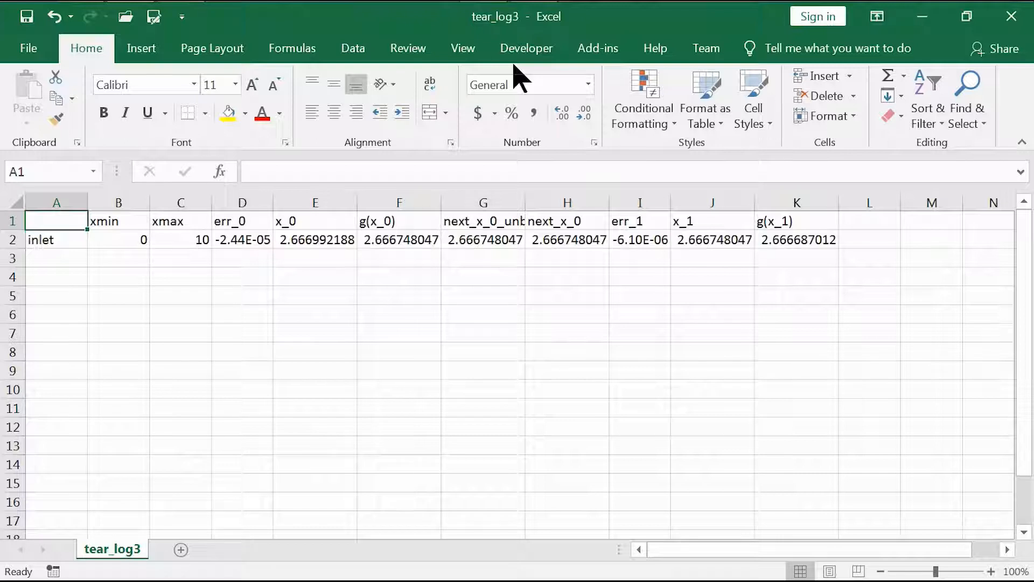
key("Down")
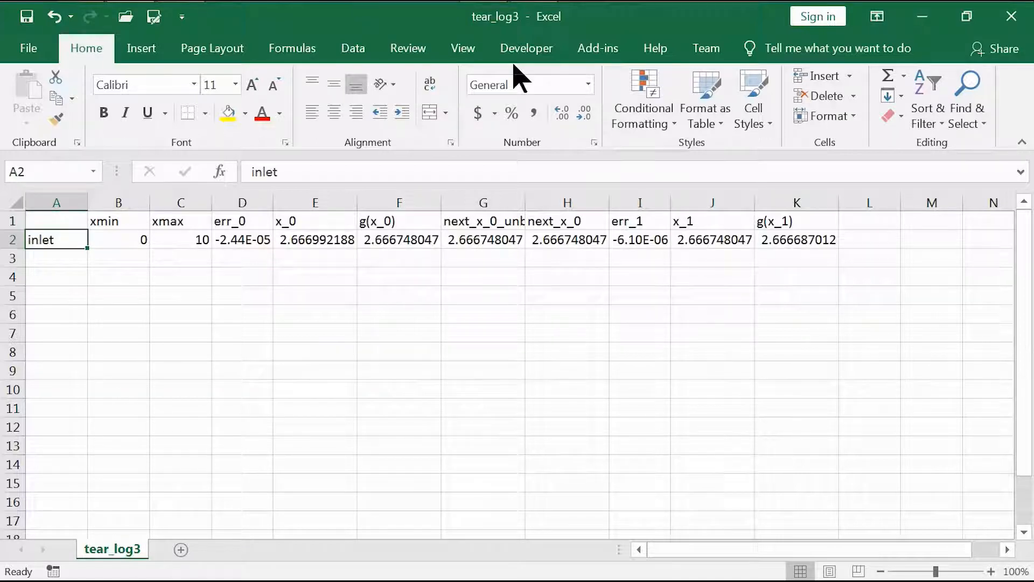
key("alt+Tab")
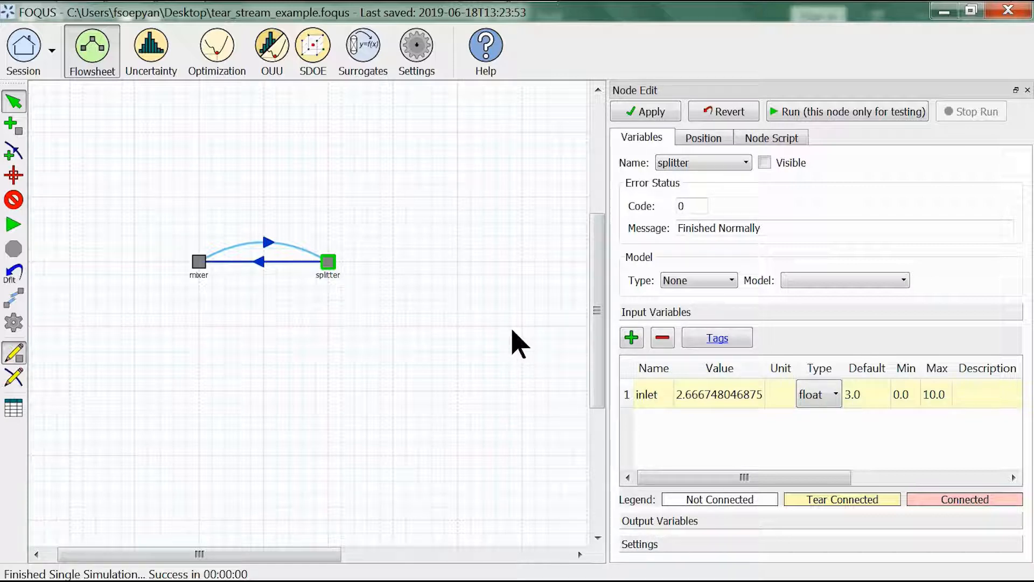
- Switch to the tear_log3 workbook in Excel and check the inlet's xmin and xmax bounds
key("alt+Tab")
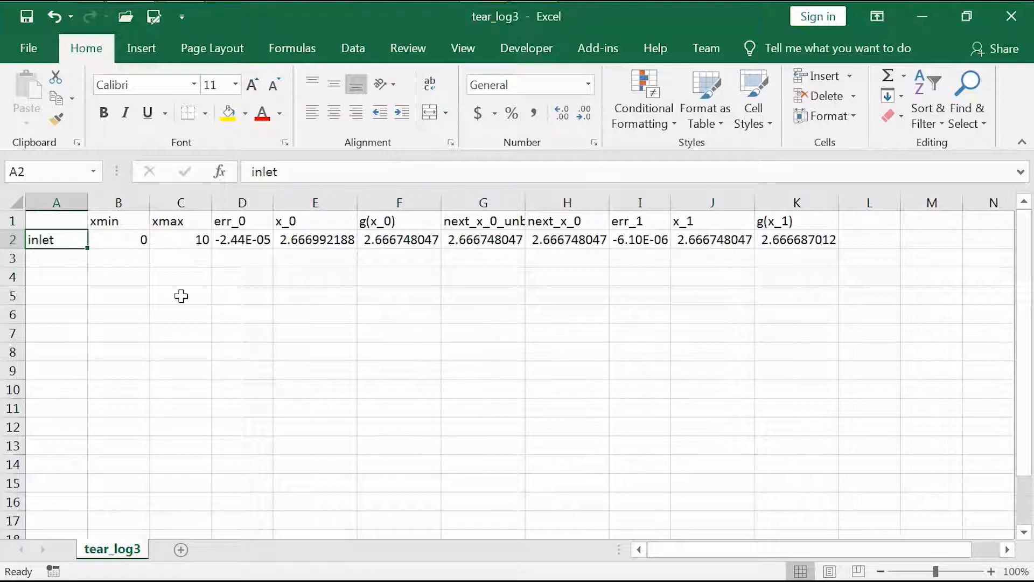
key("Up")
key("Right")
key("Right")
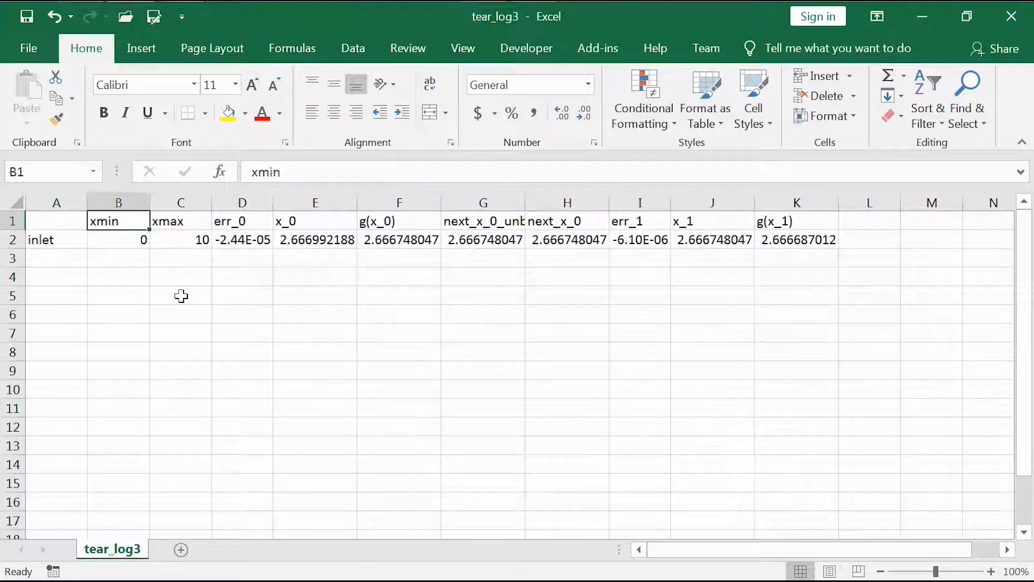
key("Down")
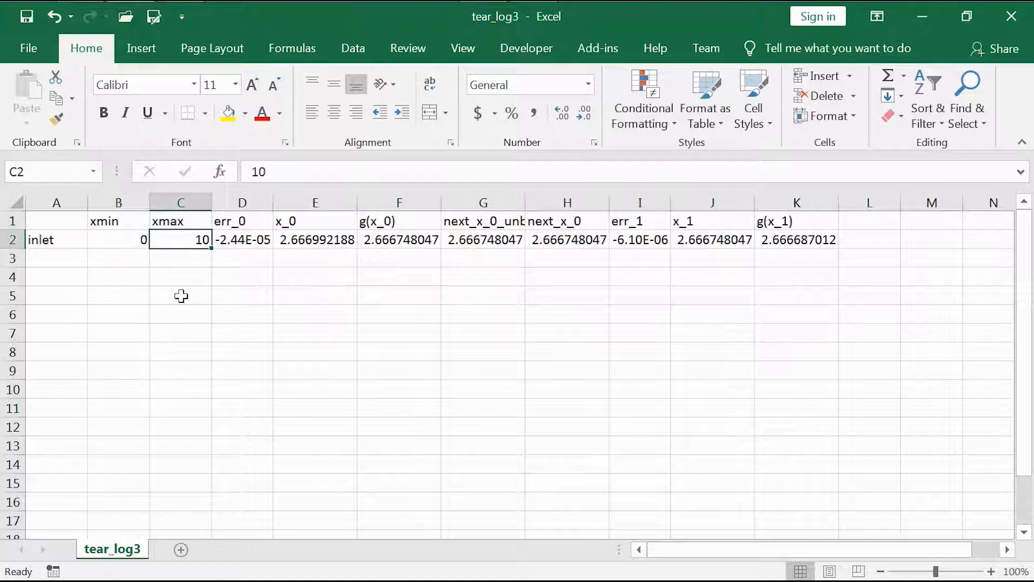
key("Left")
key("Right")
- Examine the inlet's x_0 and x_1 iteration values together with their headers in the tear log
key("Right")
key("Right")
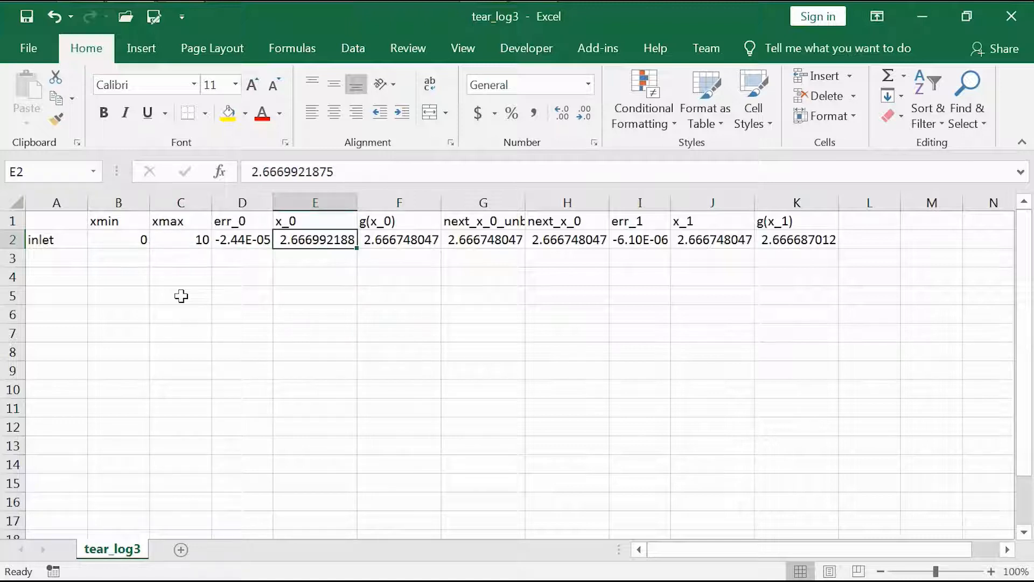
key("Up")
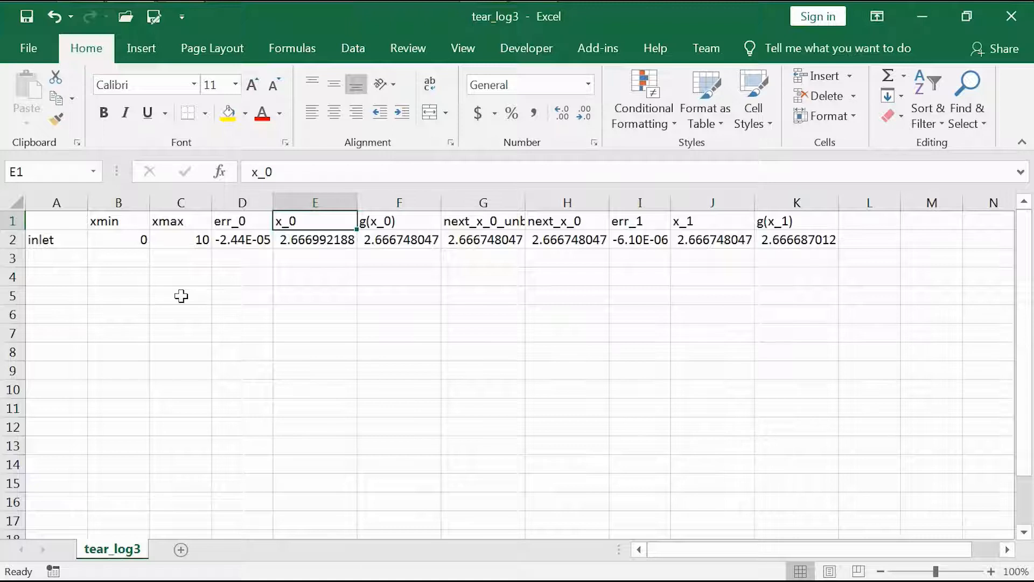
key("shift+Down")
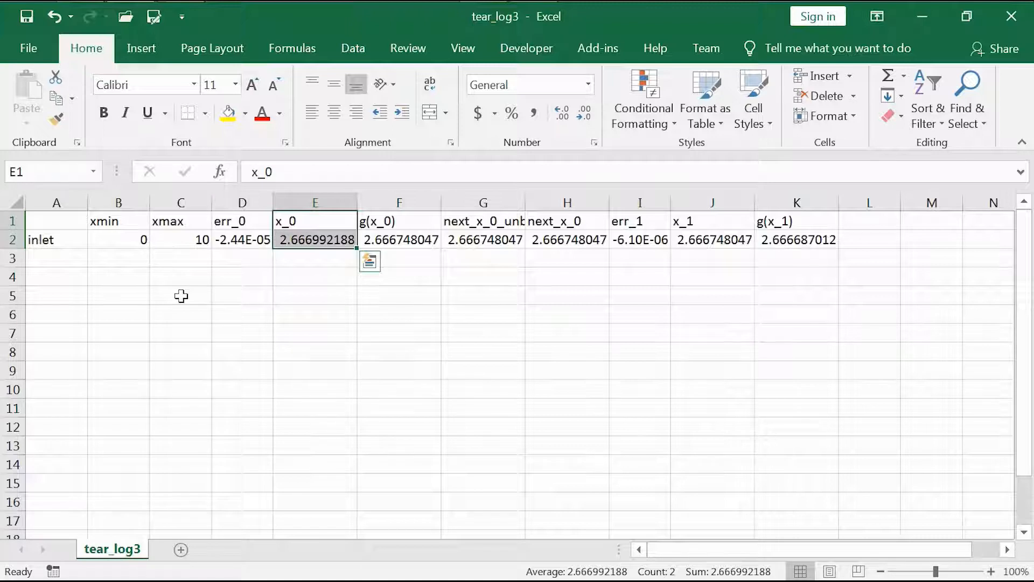
key("shift+Up")
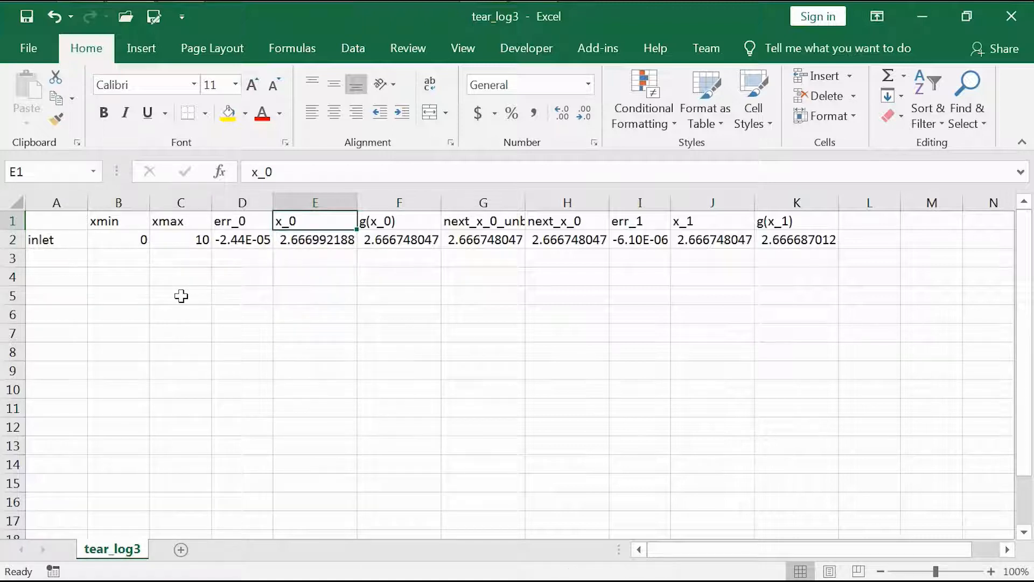
key("shift+Down")
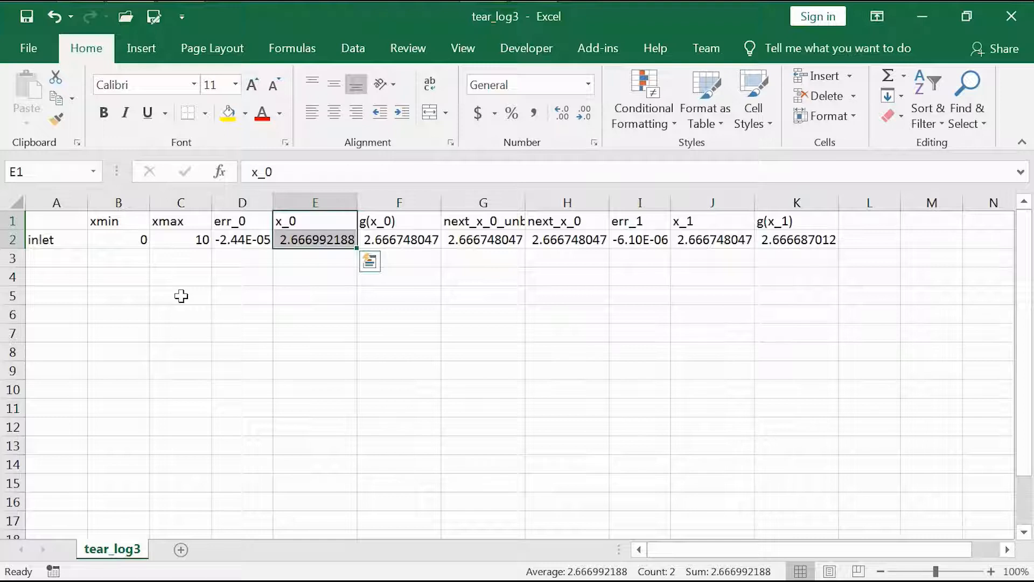
key("Right")
key("Right")
key("Right")
key("Right")
key("Right")
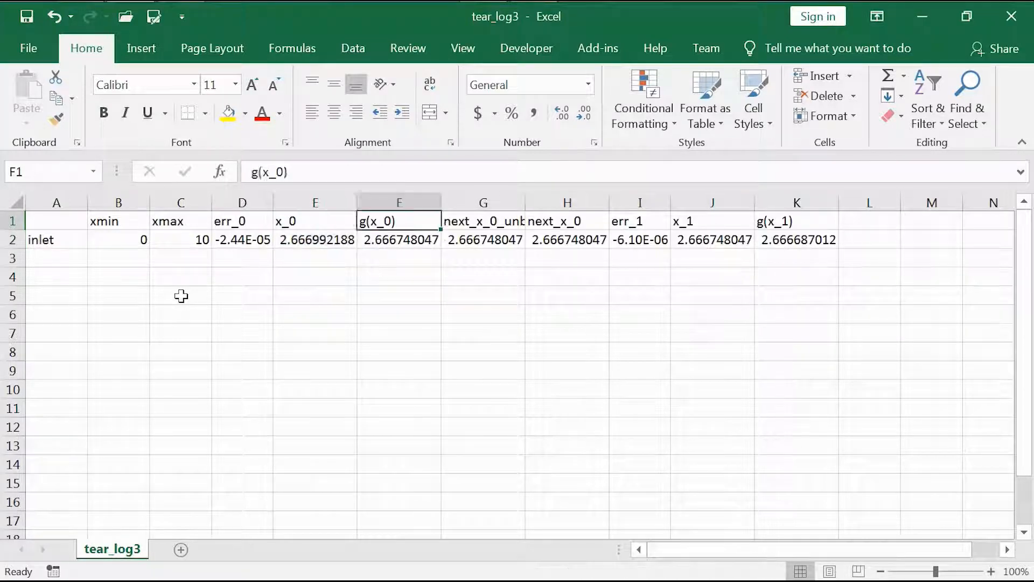
key("shift+Down")
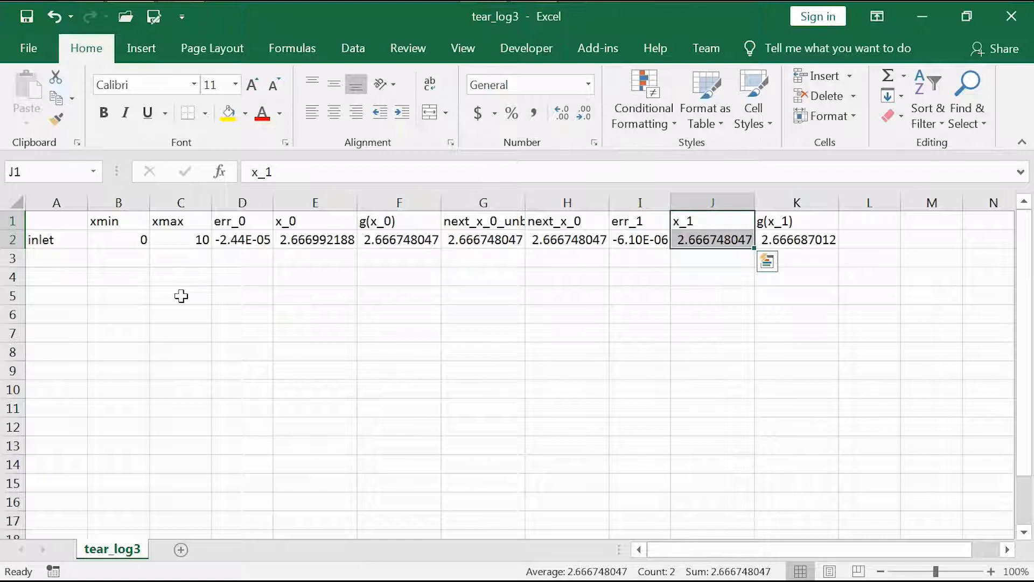
- Examine the inlet's g(x_0) and g(x_1) values in the tear log, briefly switching to FOQUS and back
key("Left")
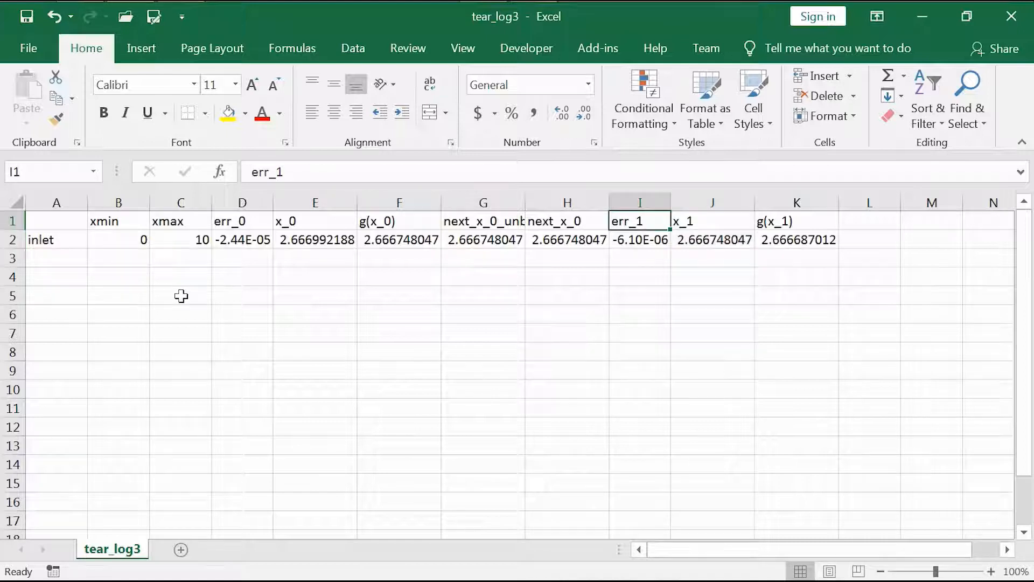
key("Left")
key("Left")
key("Left")
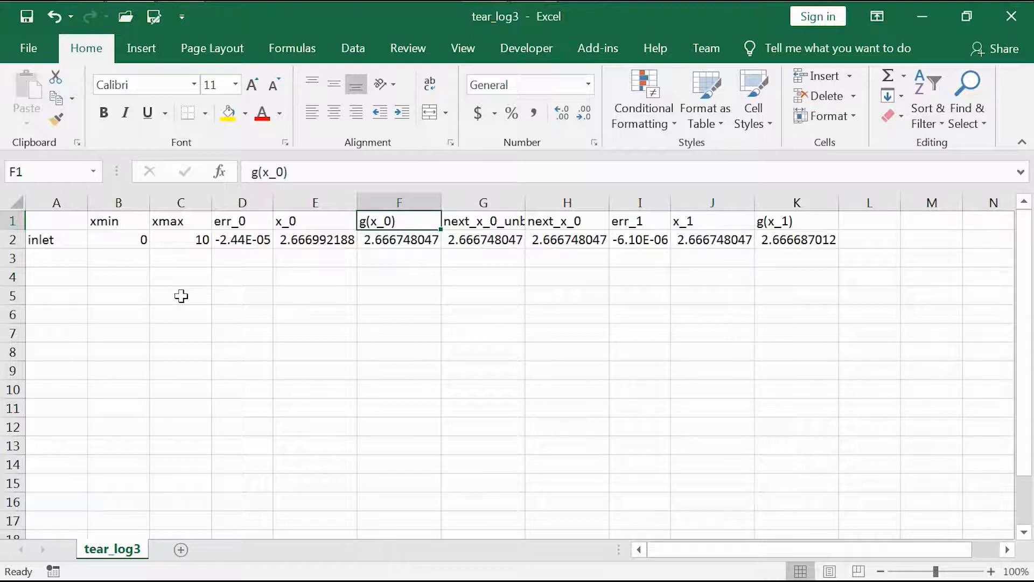
key("shift+Down")
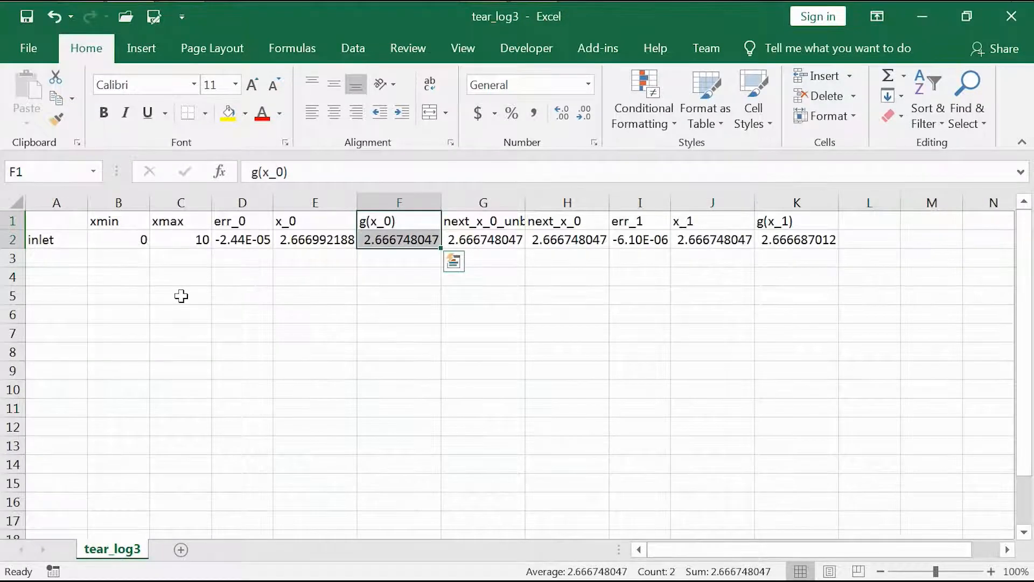
key("alt+Tab")
key("alt+Tab")
key("Right")
key("Right")
key("Right")
key("Right")
key("Right")
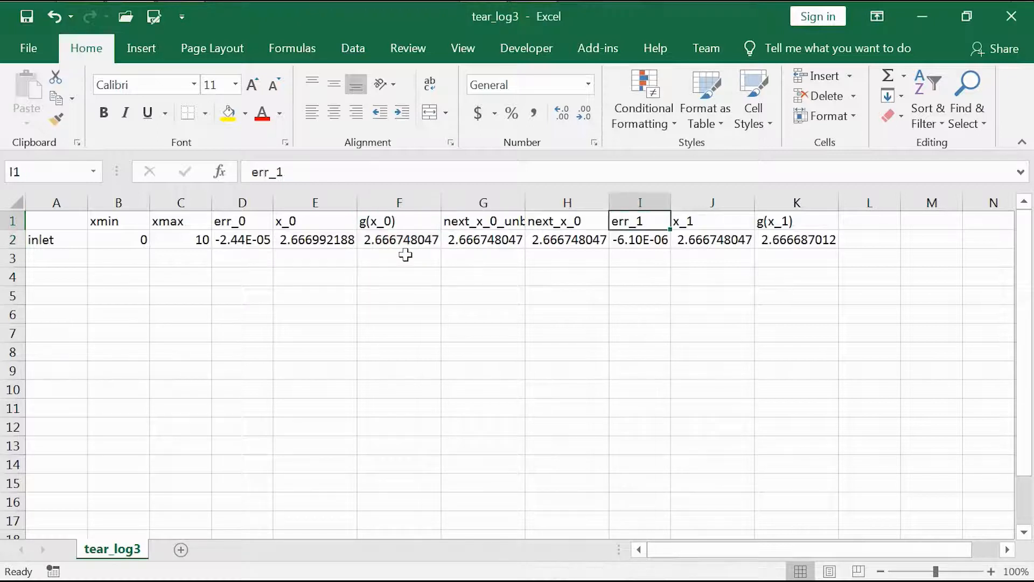
key("shift+Down")
key("ctrl+v")
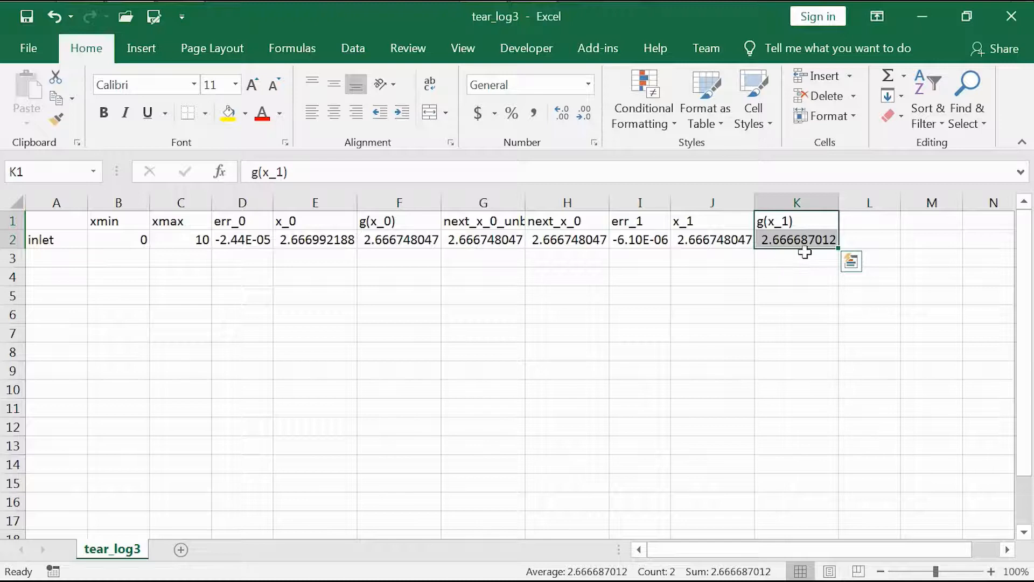
- Autofit column G to the width of its next_x_0_unbound header
key("Left")
key("Left")
key("Left")
key("Left")
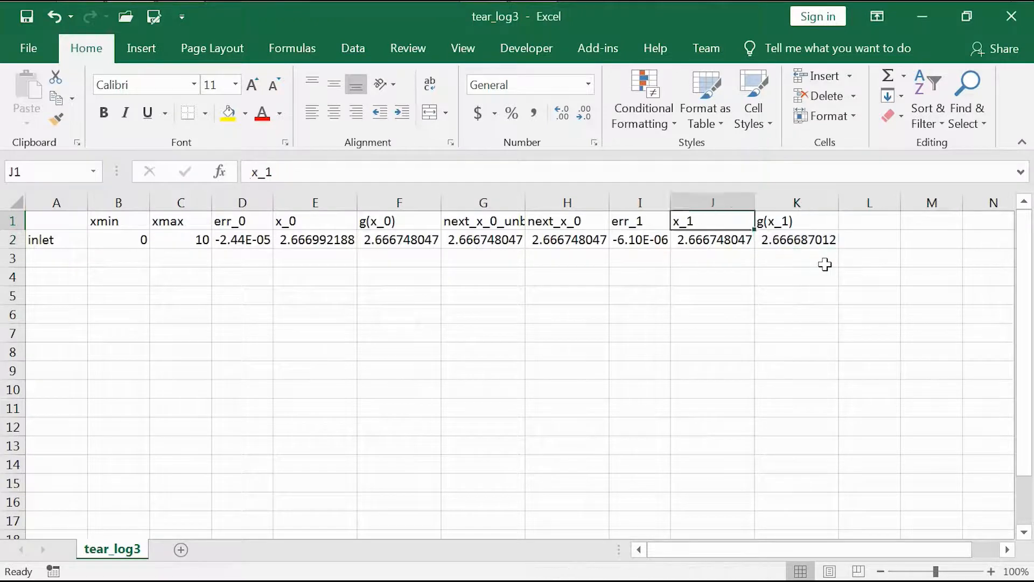
key("alt+h")
key("o")
key("i")
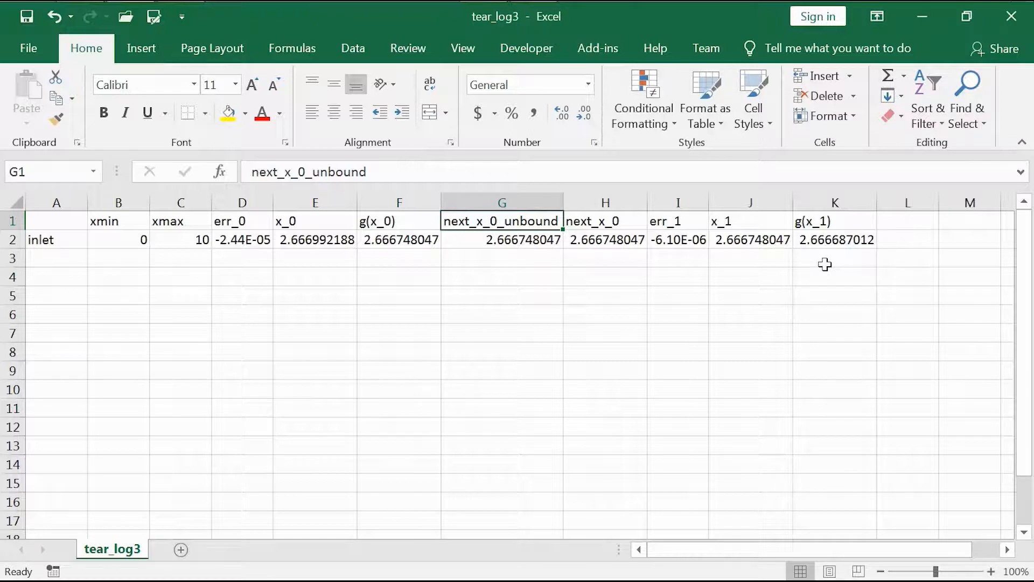
- Compare the inlet's next_x_0_unbound and next_x_0 values with its g(x_0) value
key("shift+Right")
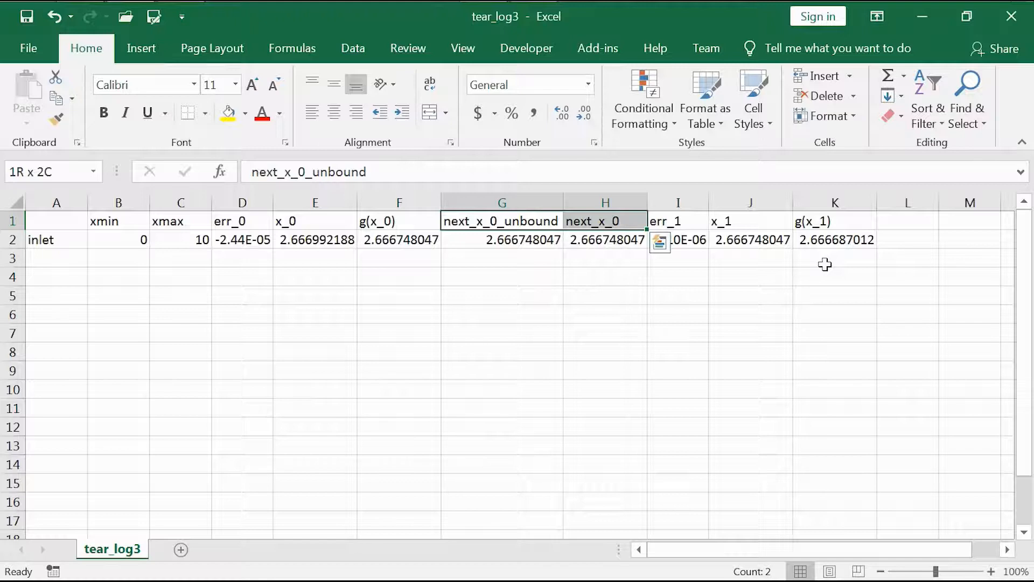
key("shift+Down")
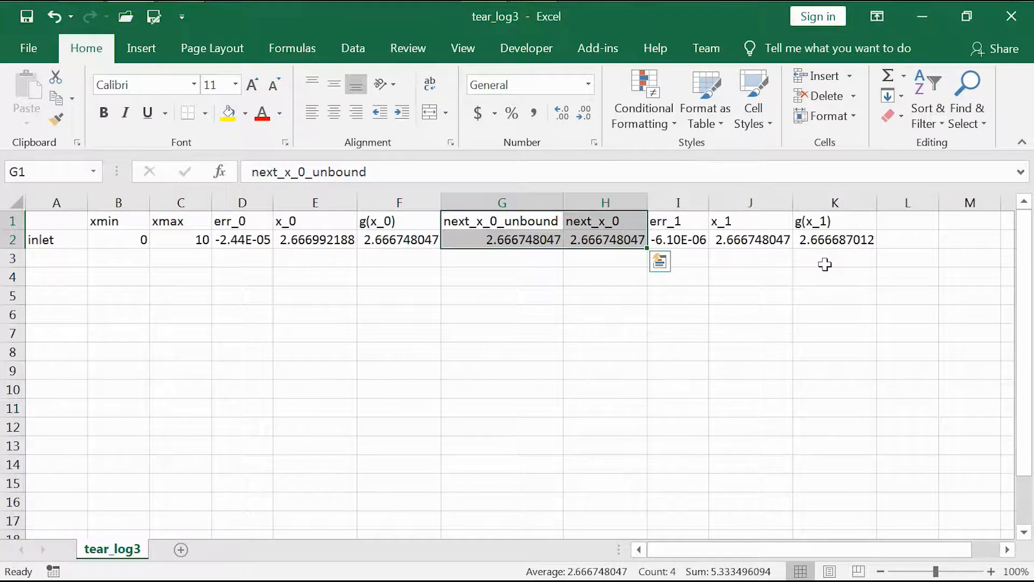
key("Down")
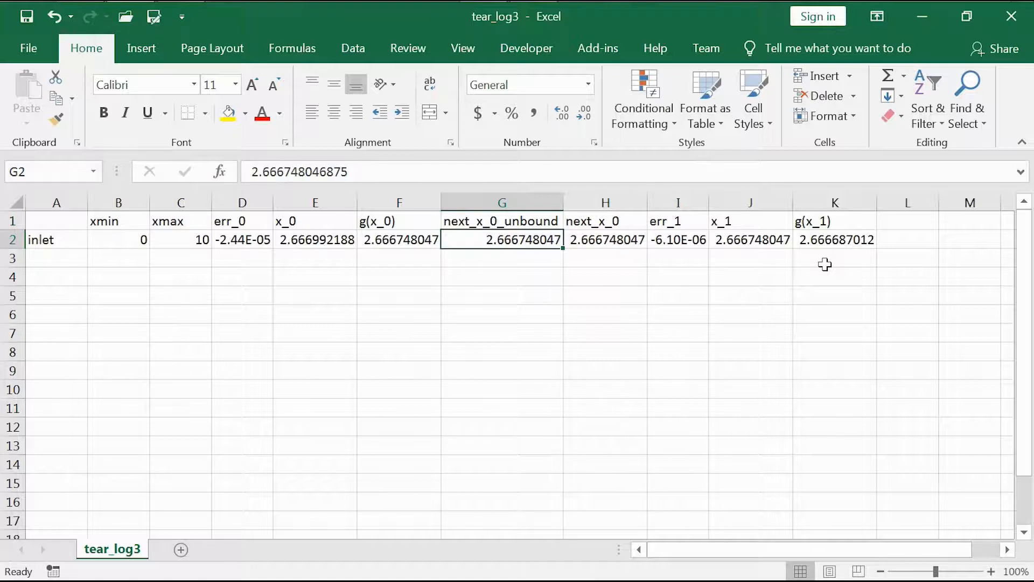
key("Left")
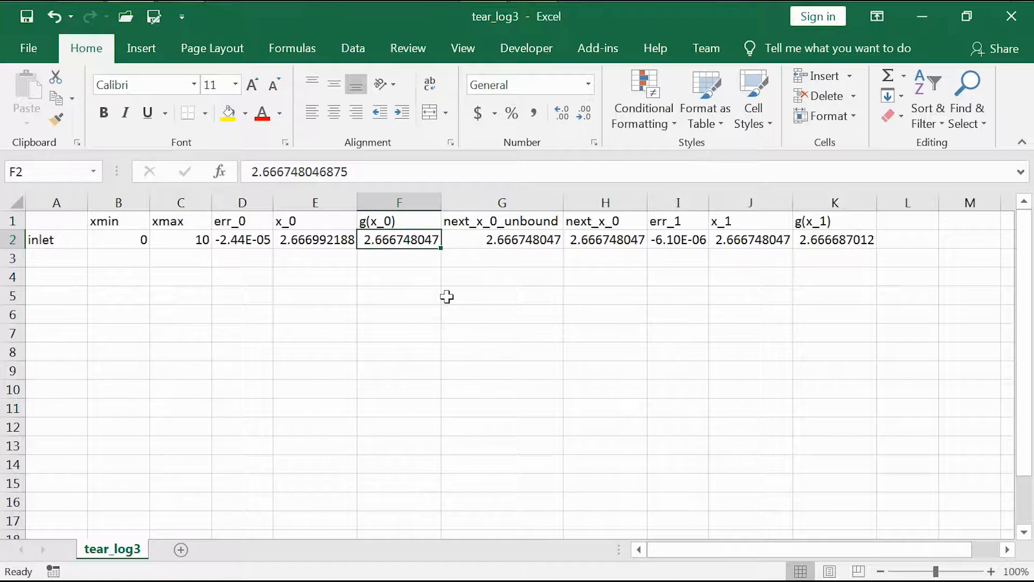
key("Up")
- Switch to FOQUS and review the tear solver's Enforce Bounds setting, accepting the settings without changes
key("alt+Tab")
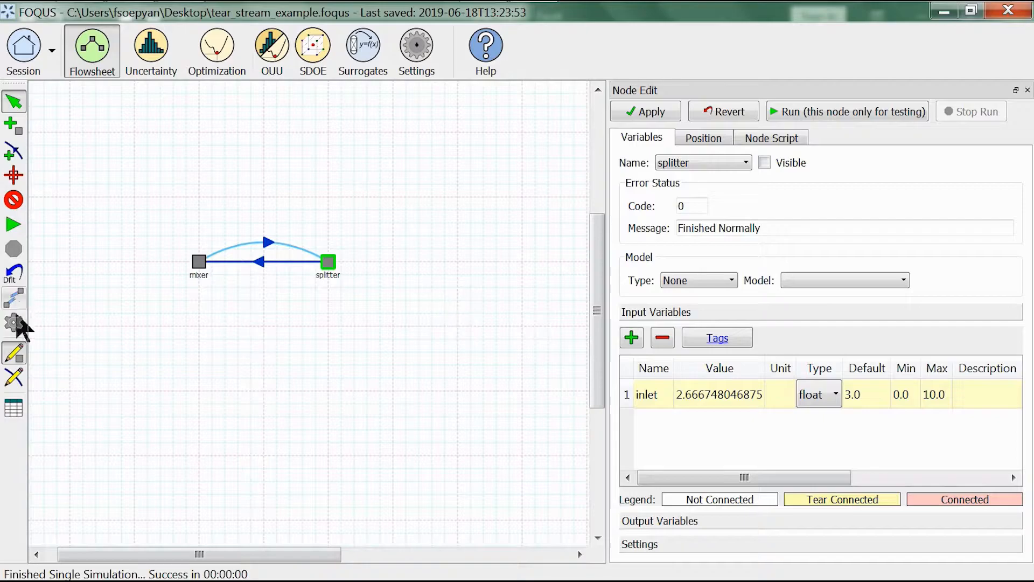
left_click(16, 322)
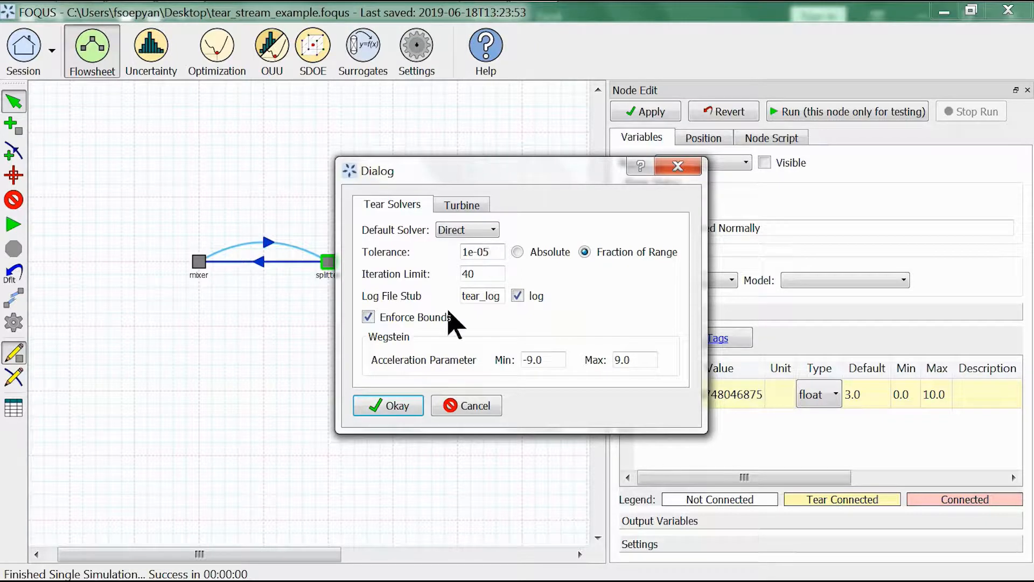
left_click(408, 408)
- Switch to the tear log in Excel, examine the inlet's err_0 and err_1 values, and return to FOQUS
key("alt+Tab")
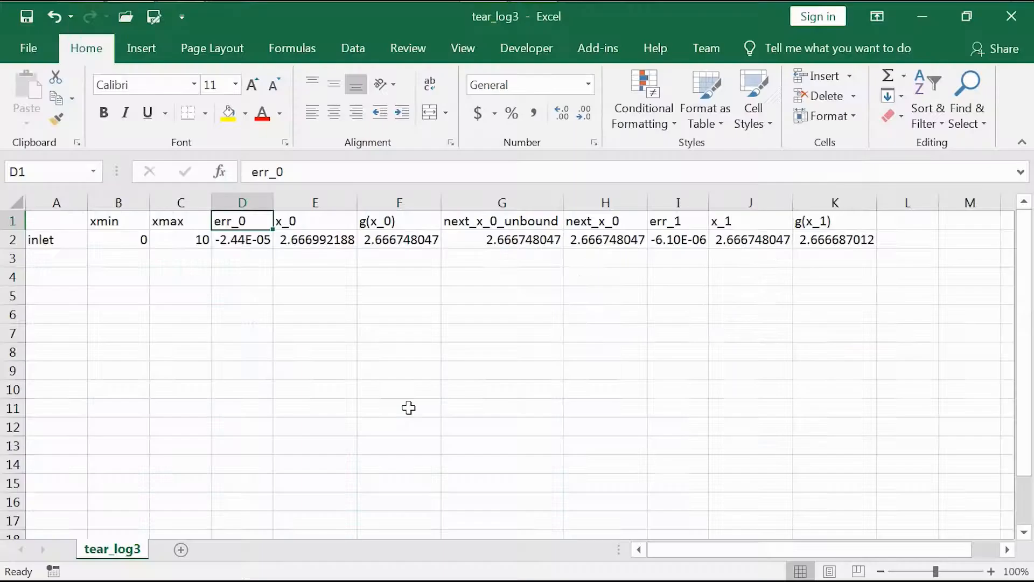
key("Down")
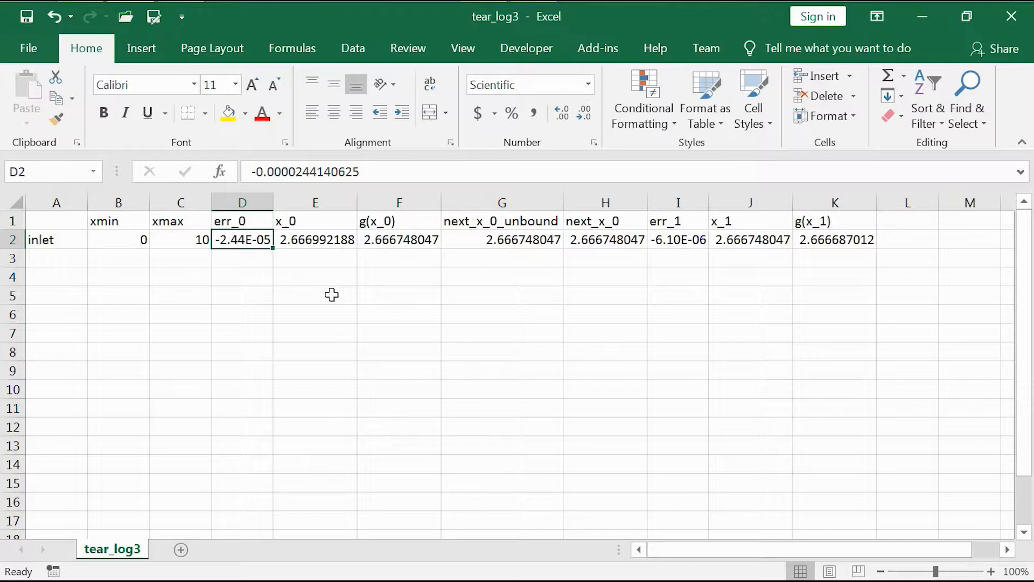
key("Up")
key("Right")
key("Right")
key("Right")
key("Right")
key("Right")
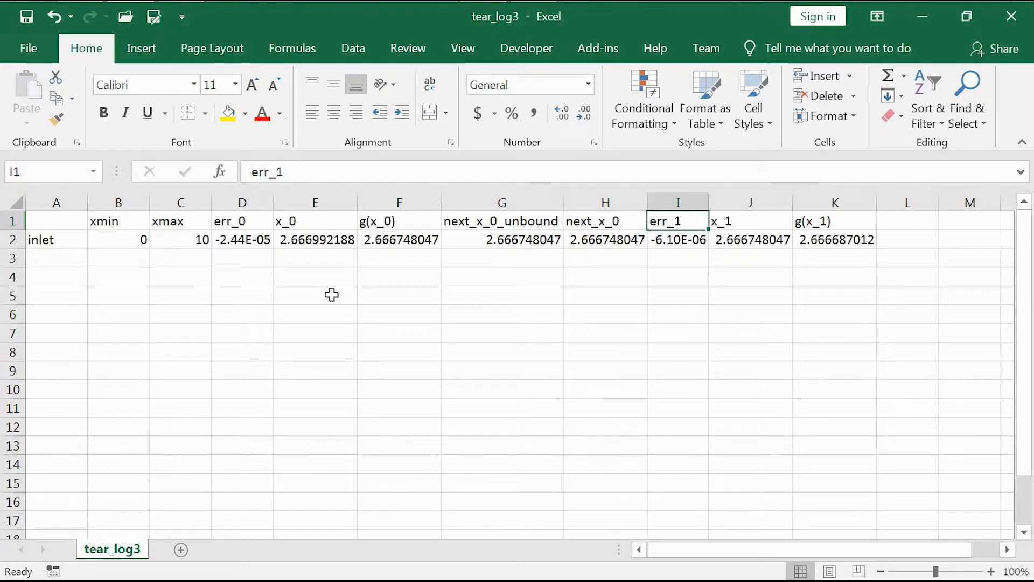
key("Down")
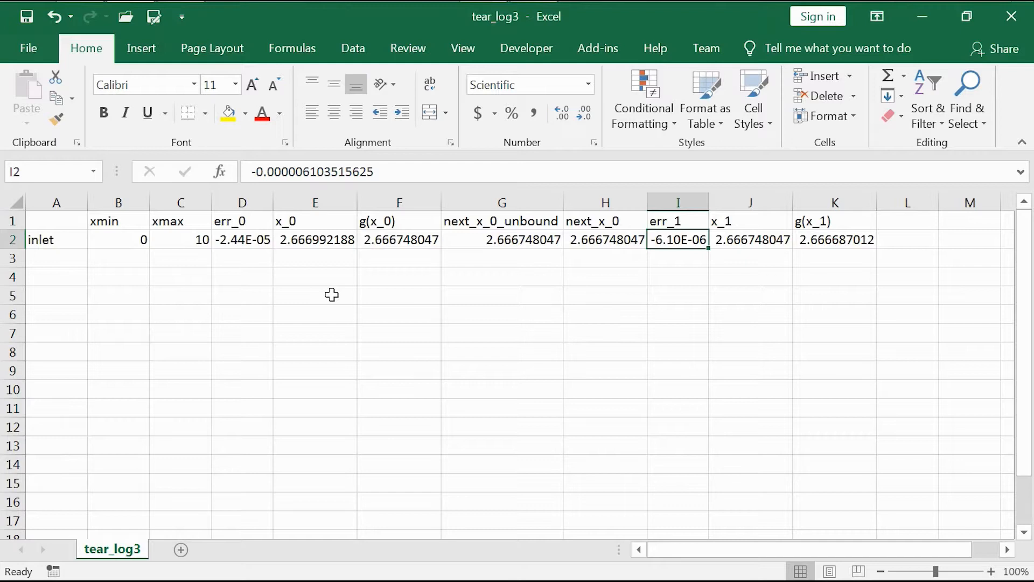
key("alt+Tab")
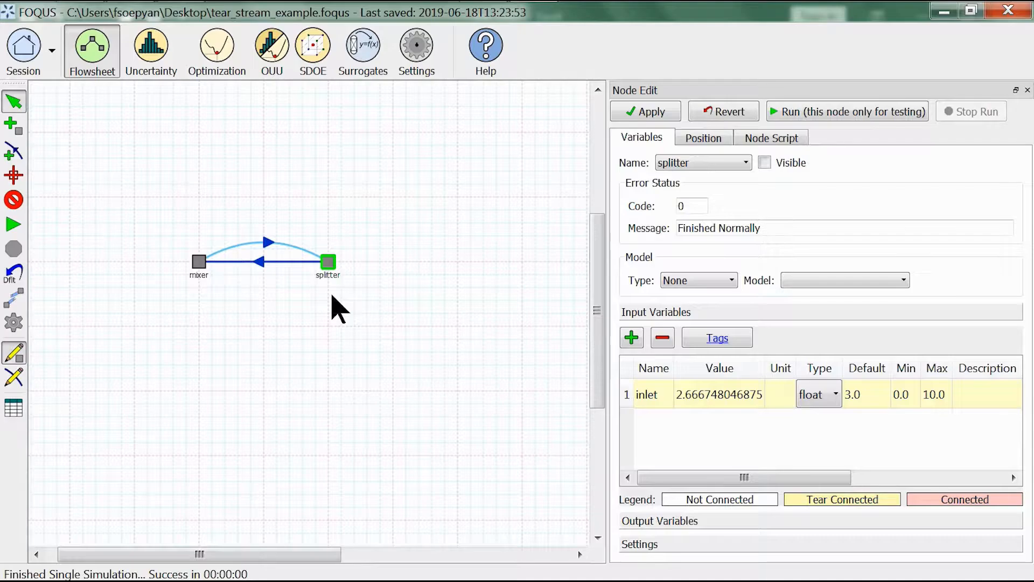